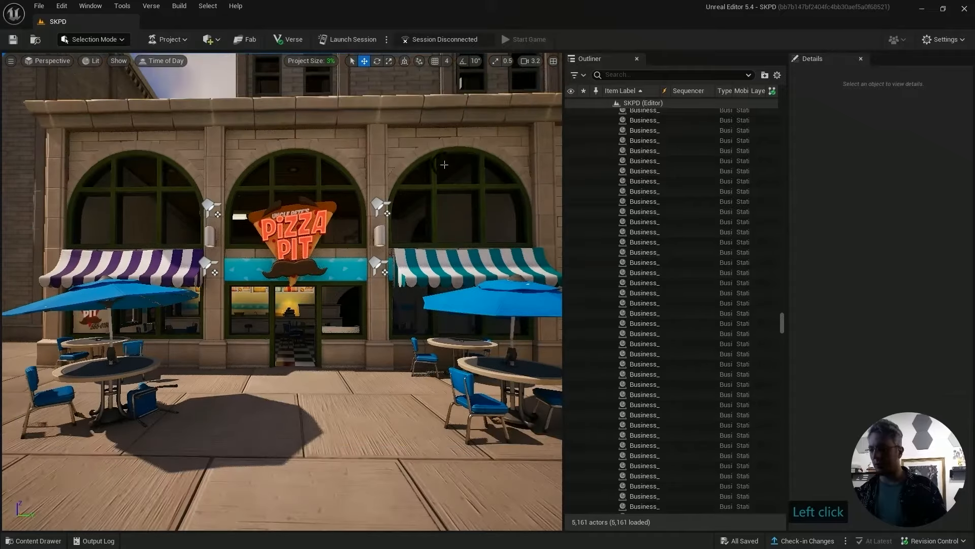
Open the Content Browser, dock it in the layout below the viewport and adjust its height
left_click(182, 297)
key("ctrl")
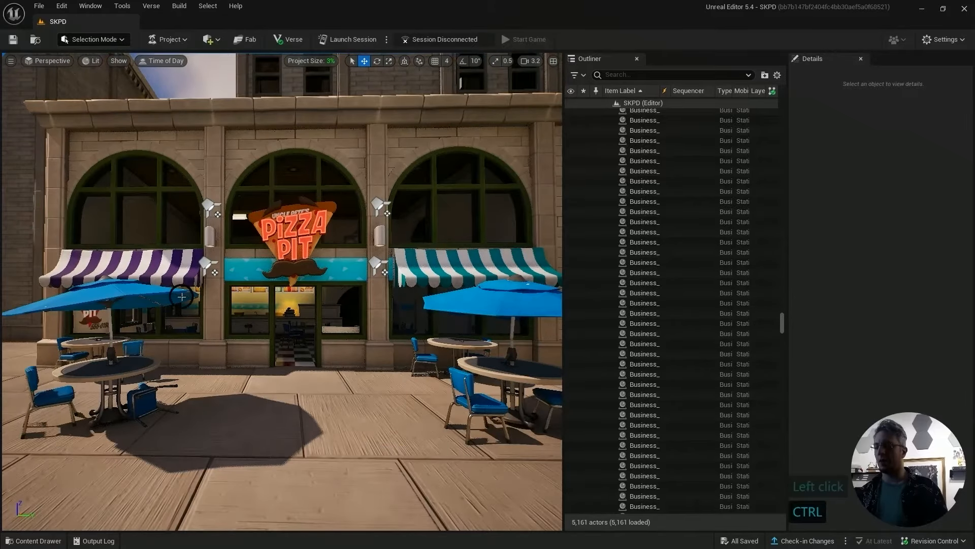
key("ctrl+space")
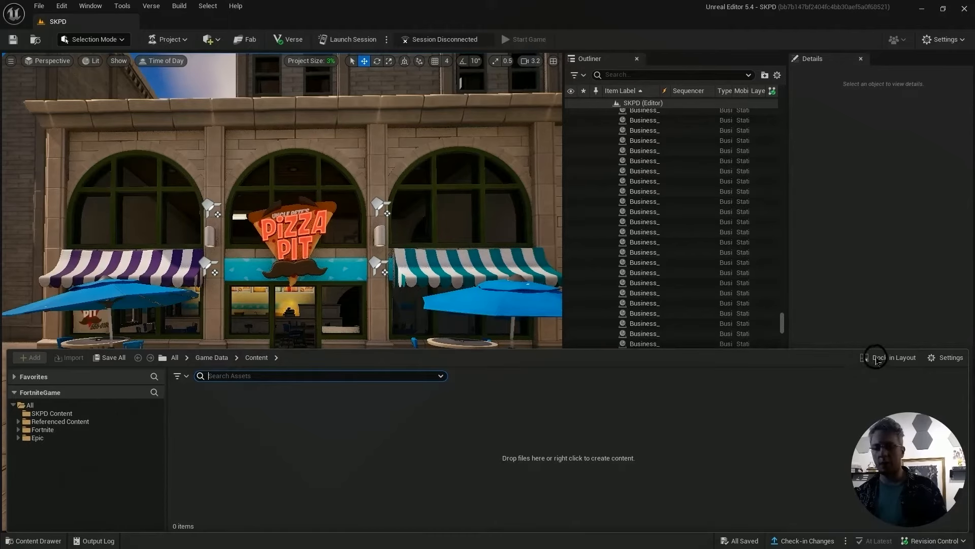
left_click(879, 356)
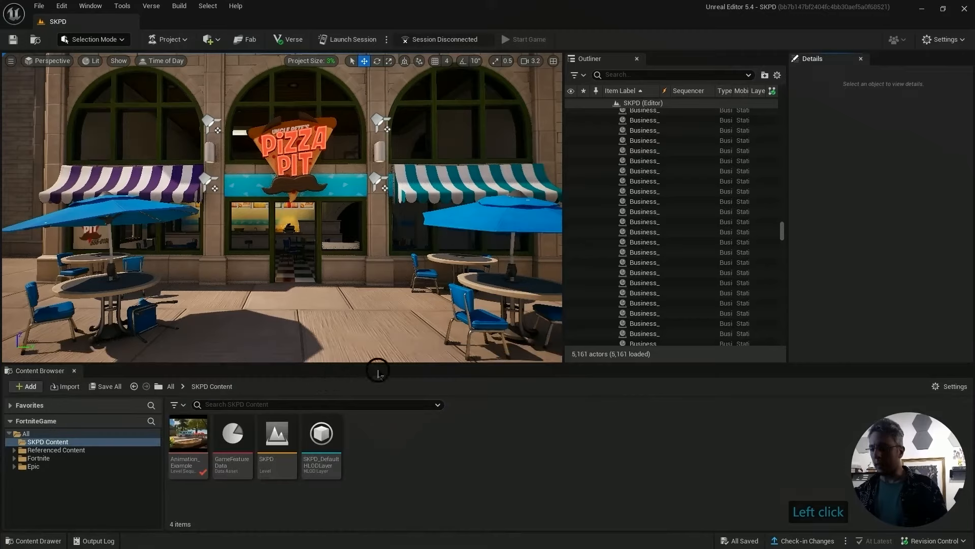
left_click_drag(32, 376, 508, 526)
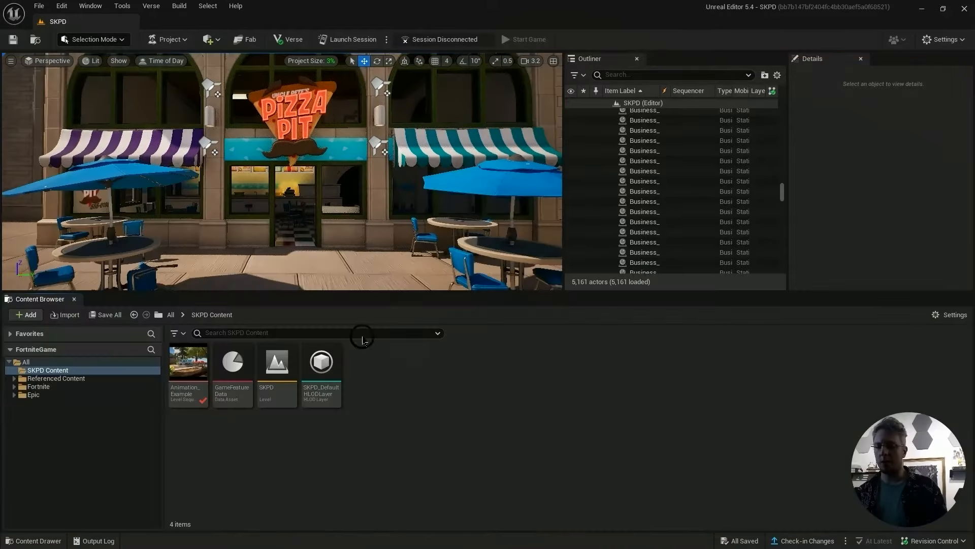
left_click_drag(387, 290, 377, 380)
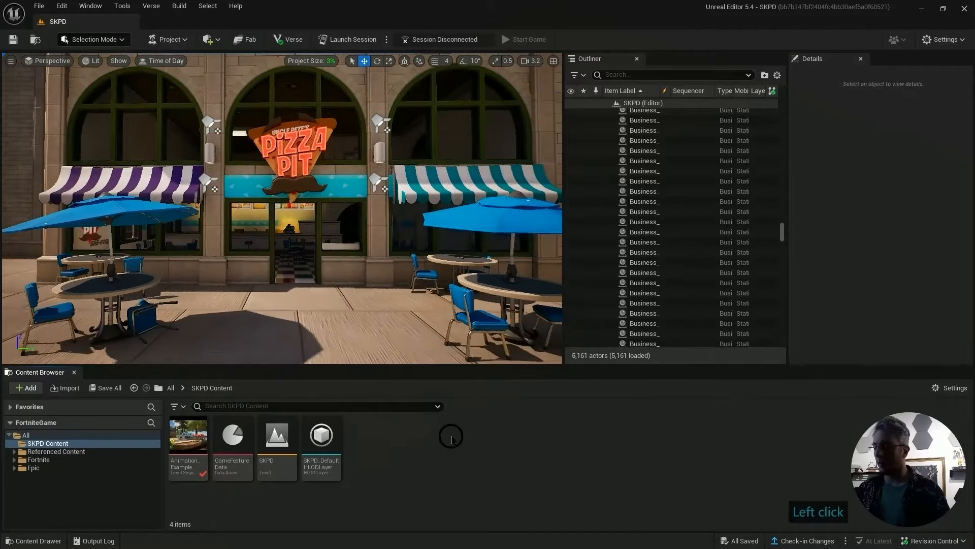
right_click(450, 430)
left_click(442, 460)
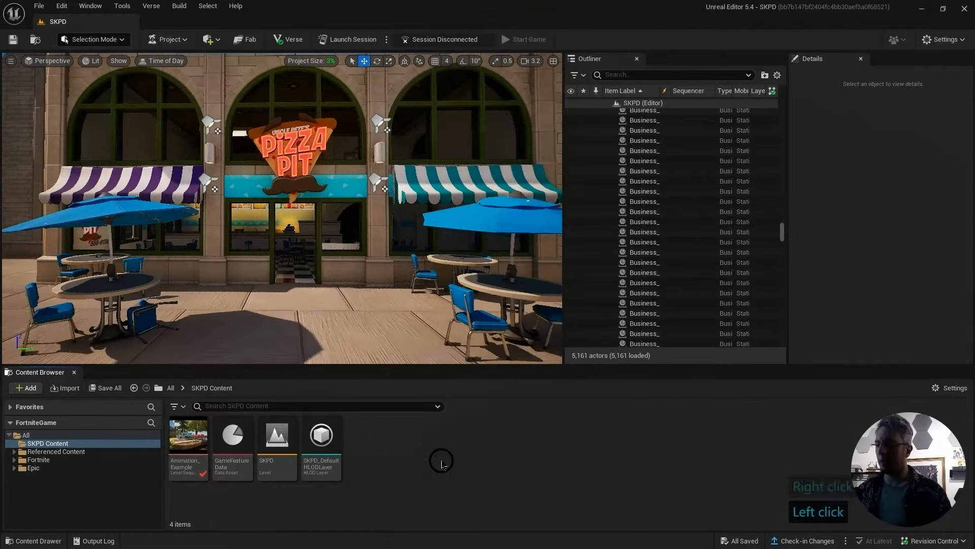
right_click(442, 462)
left_click(407, 457)
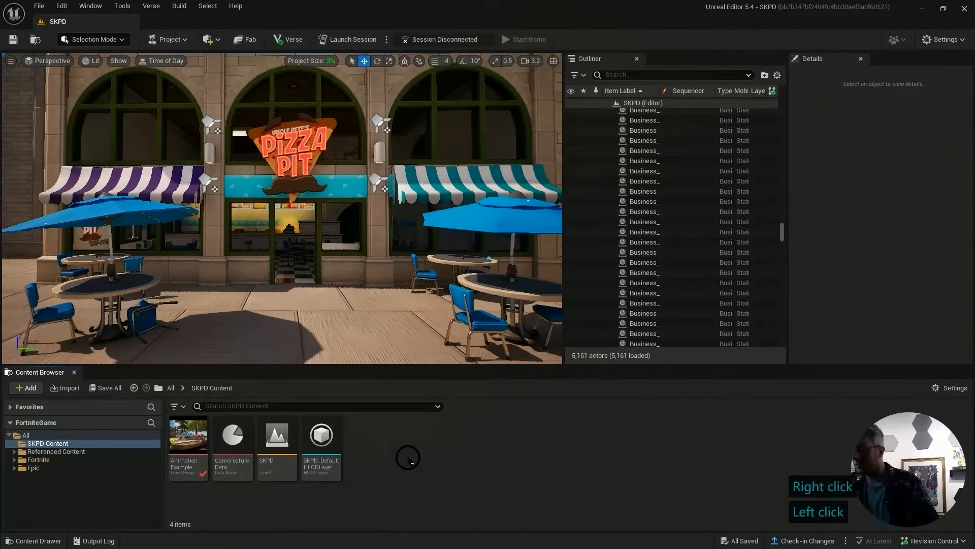
Create a folder named Sequencer inside SKPD Content and open it
left_click(61, 445)
left_click(72, 443)
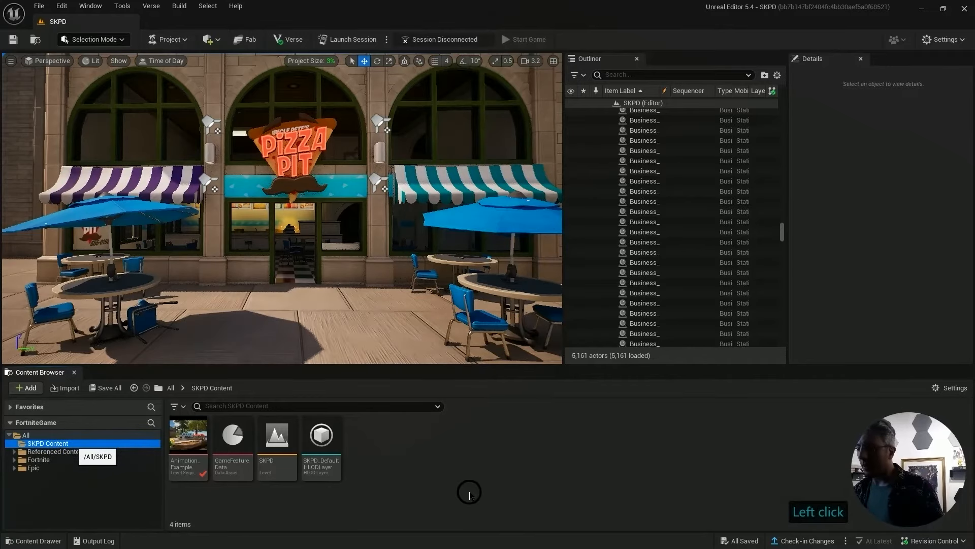
right_click(480, 454)
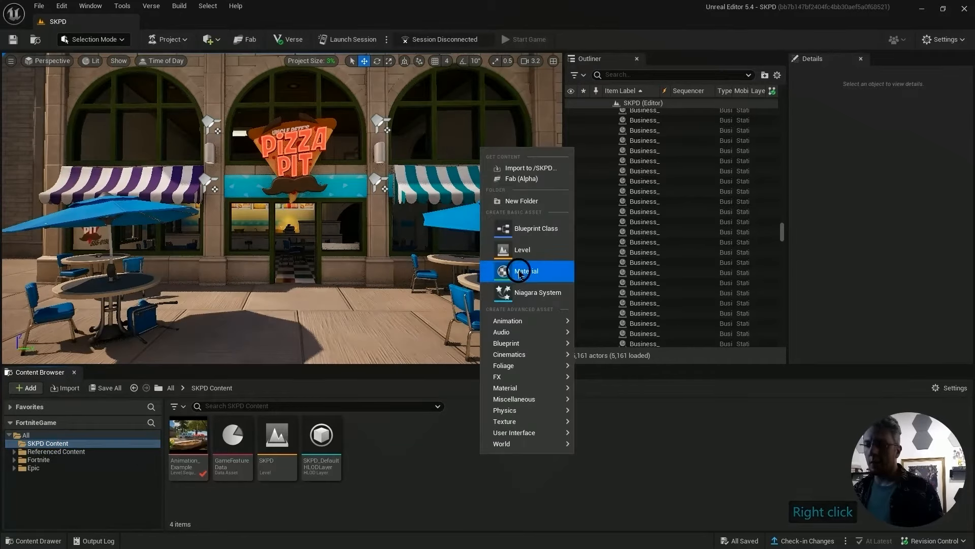
left_click(522, 200)
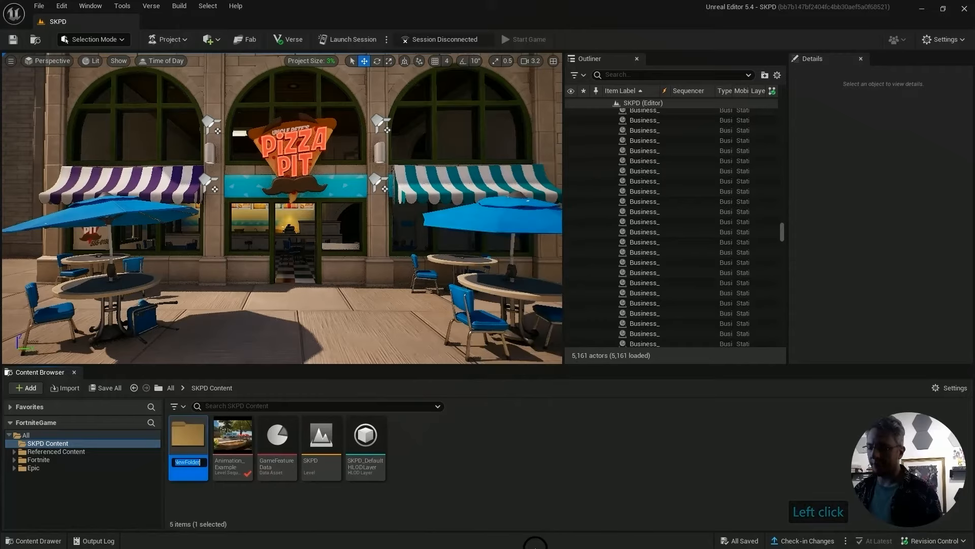
type("Sequencer")
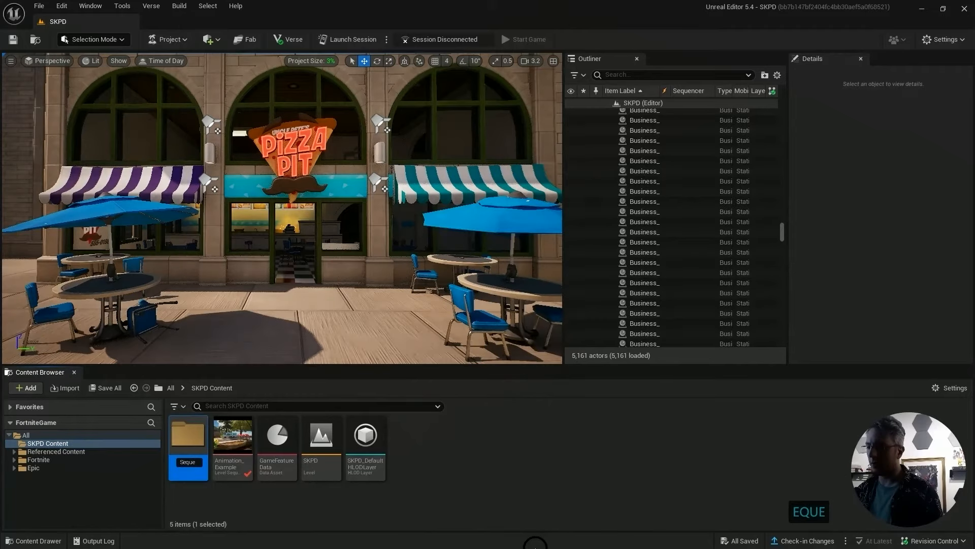
key("Return")
double_click(193, 455)
Create a Level Sequence asset named Demo_LevelSequence in the Sequencer folder
right_click(305, 454)
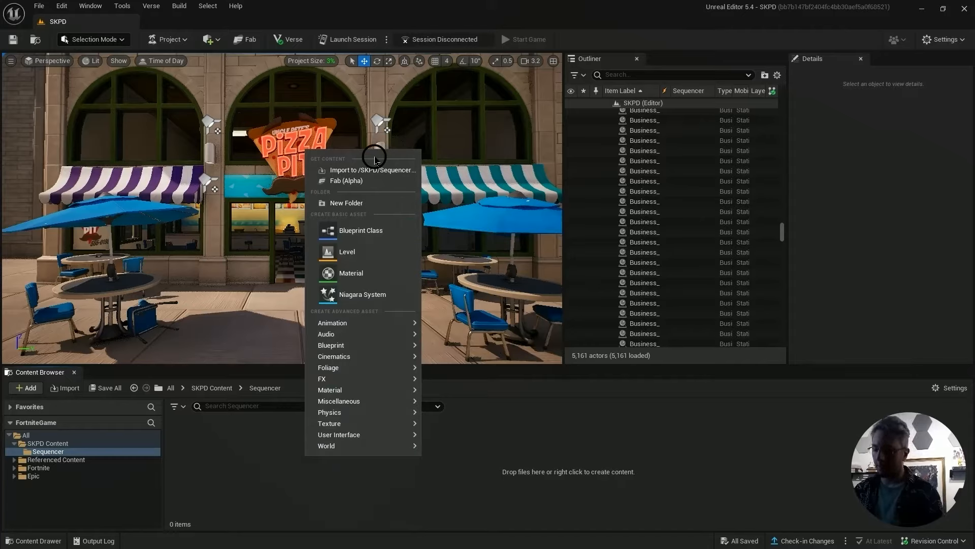
type("sequen")
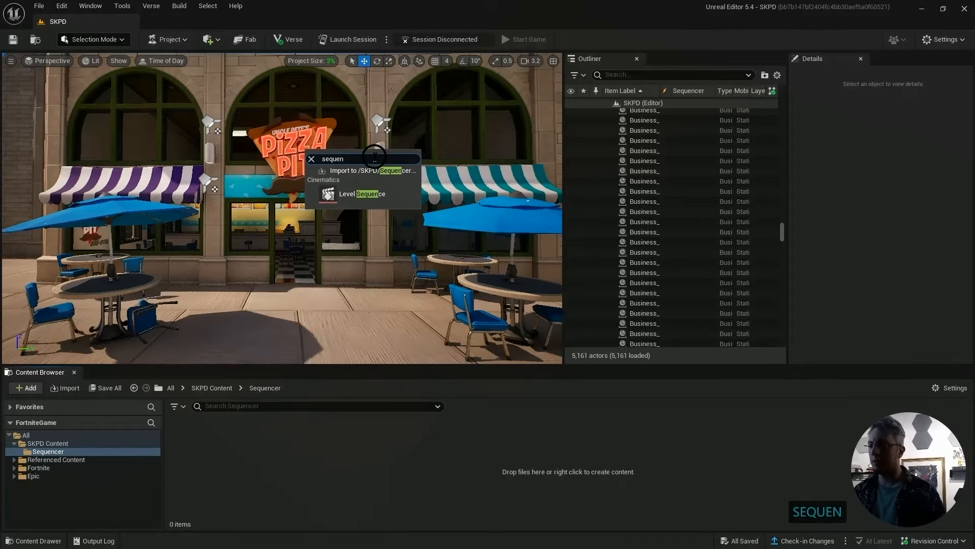
left_click(349, 192)
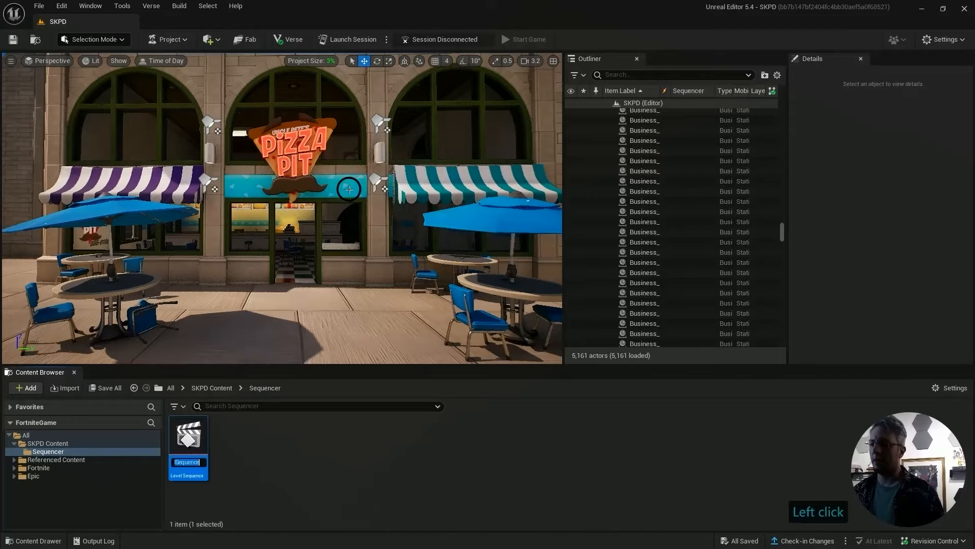
key("Right")
key("Home")
type("Demo_Level")
key("Return")
left_click(260, 466)
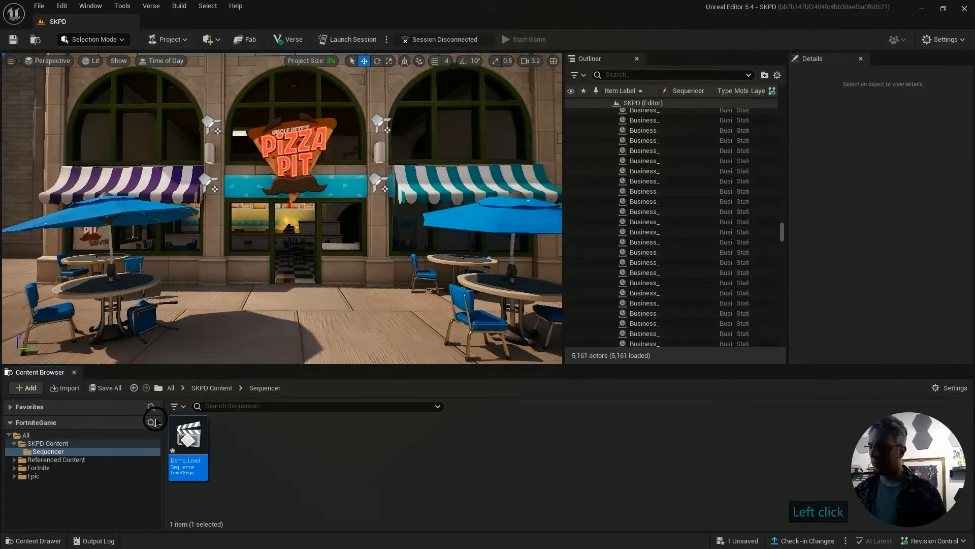
Save all unsaved content, with Demo_LevelSequence included in the save selection
left_click(105, 387)
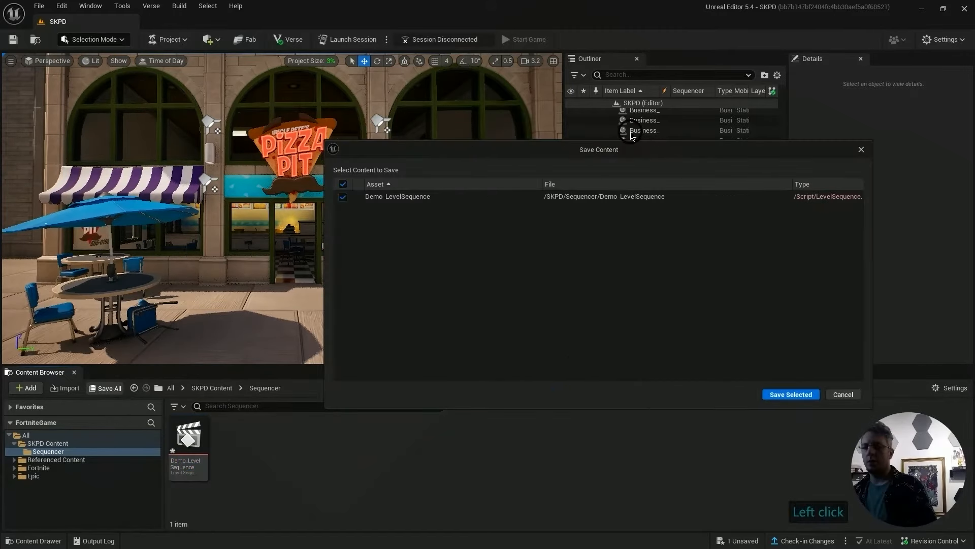
left_click_drag(634, 150, 576, 128)
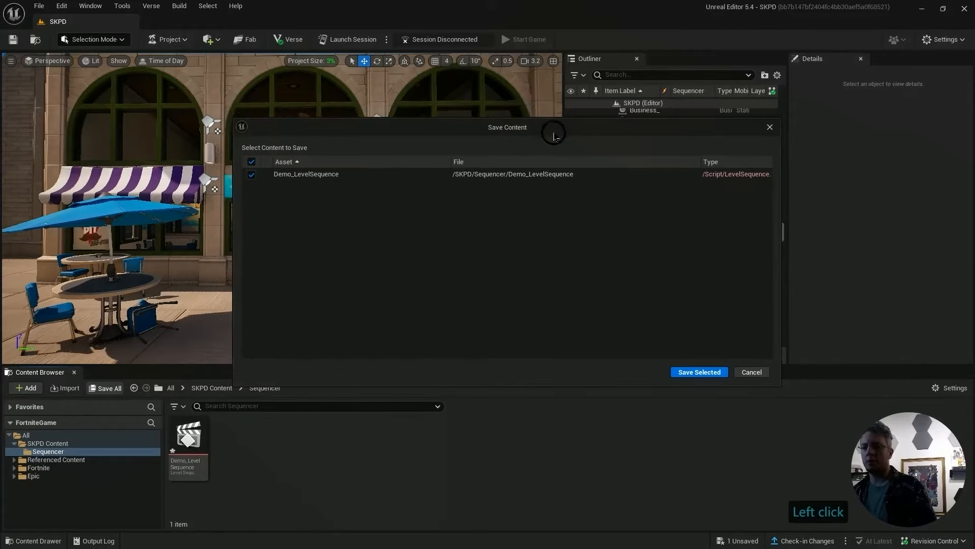
left_click(330, 176)
left_click(478, 190)
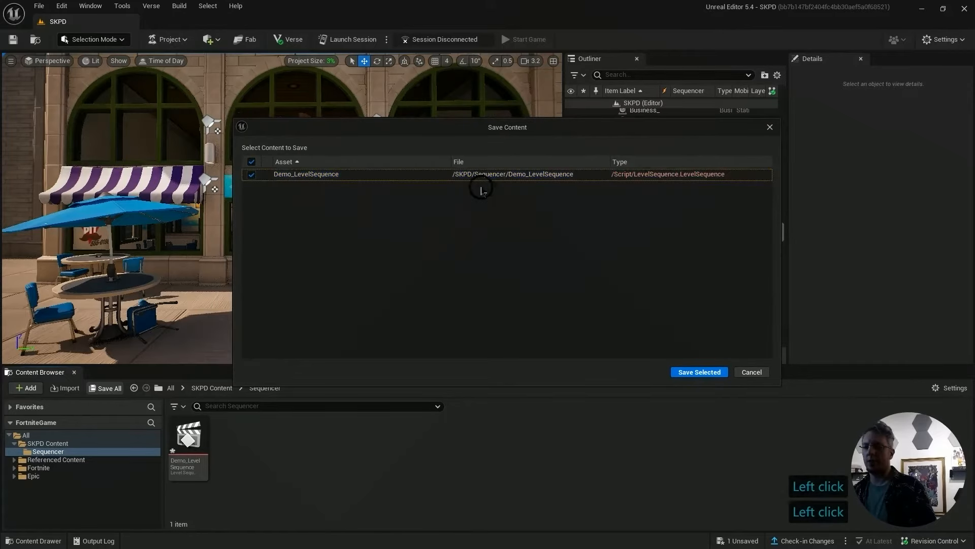
left_click(529, 174)
left_click(703, 183)
left_click(703, 178)
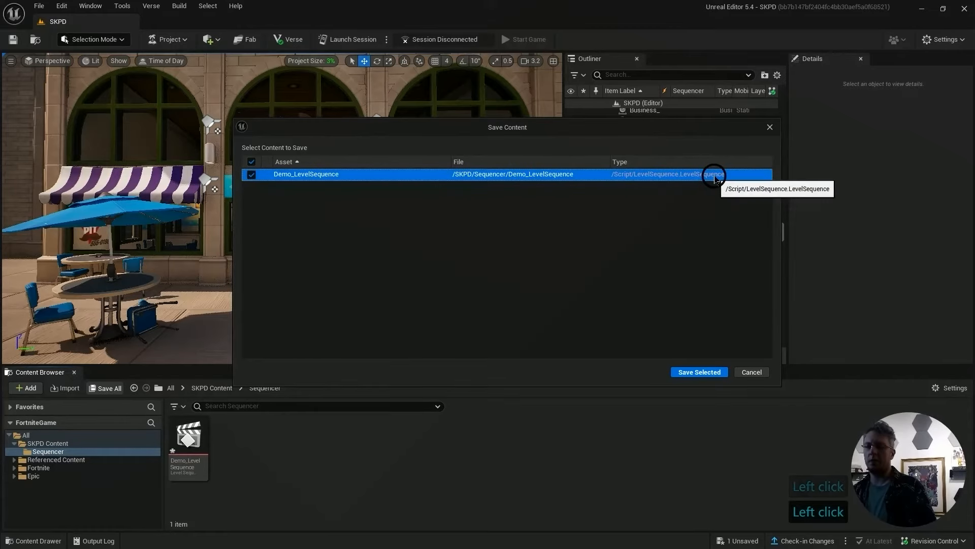
left_click(655, 249)
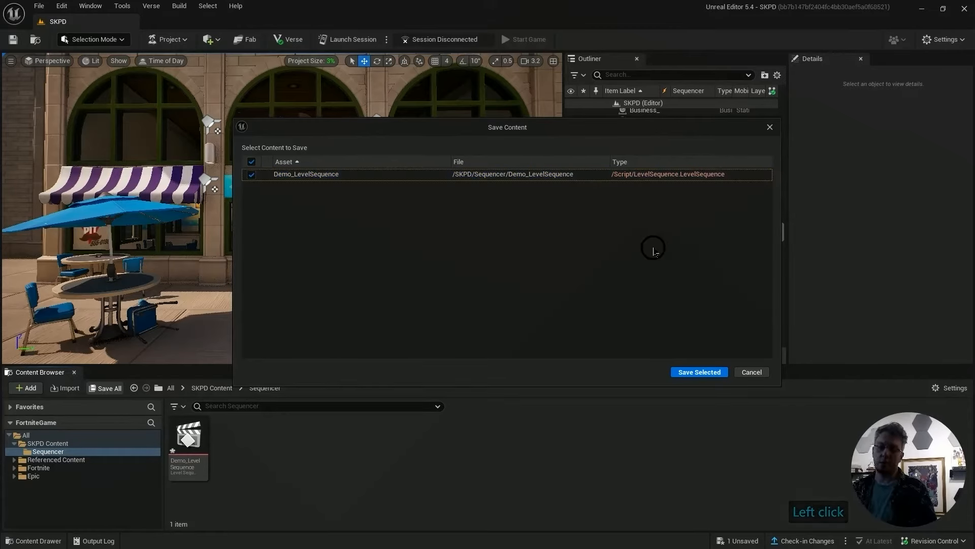
left_click(435, 263)
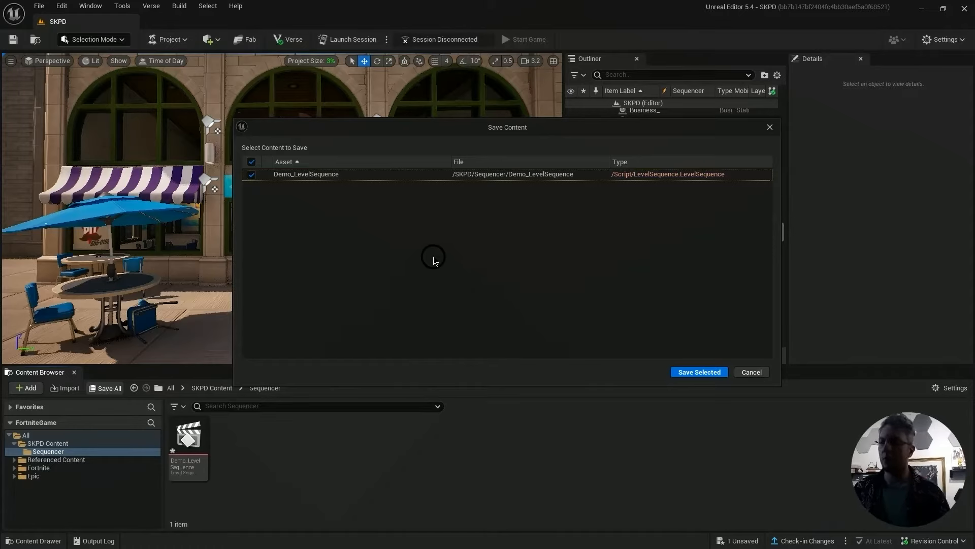
left_click(434, 260)
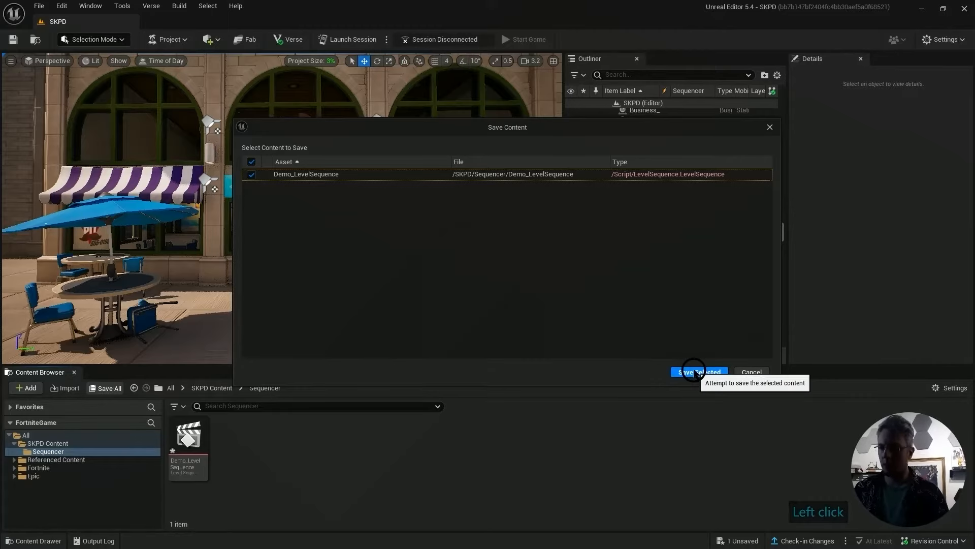
left_click(695, 373)
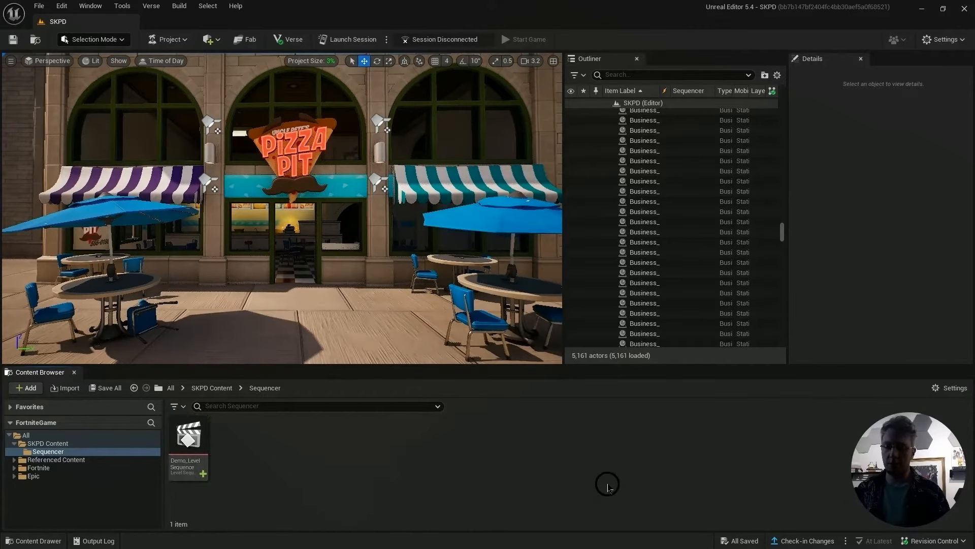
Check in all pending changes to revision control with the changelist description "Start Project"
left_click(799, 541)
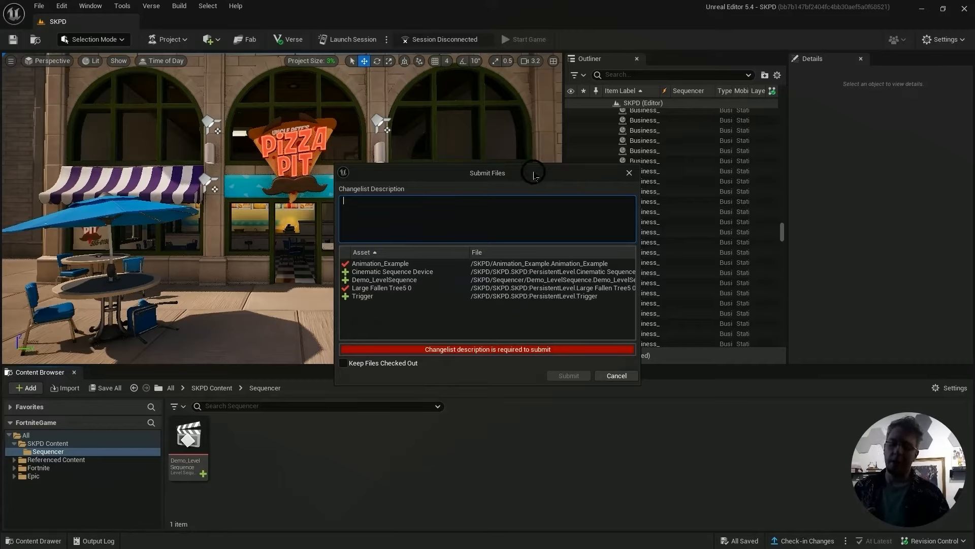
left_click_drag(638, 236, 823, 234)
left_click_drag(647, 177, 579, 176)
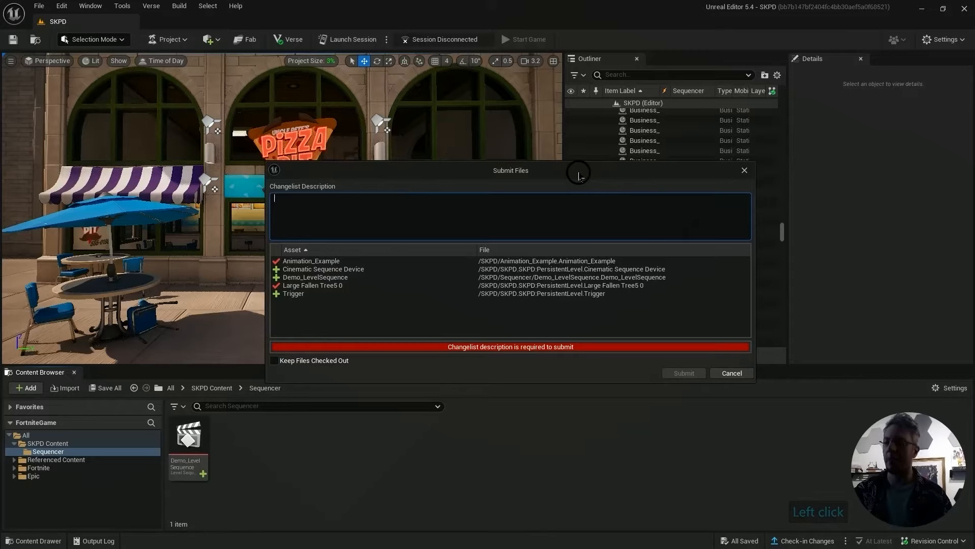
left_click(349, 208)
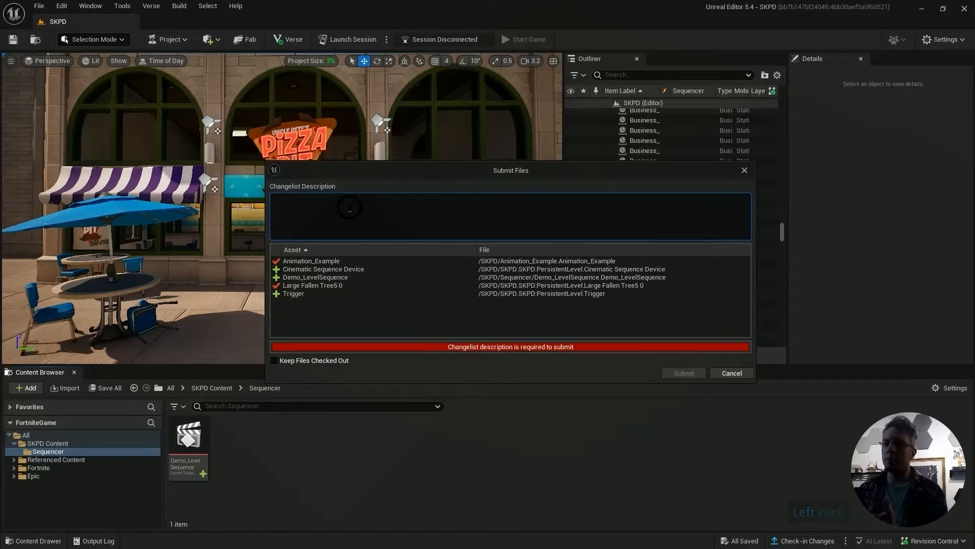
left_click_drag(399, 172, 400, 158)
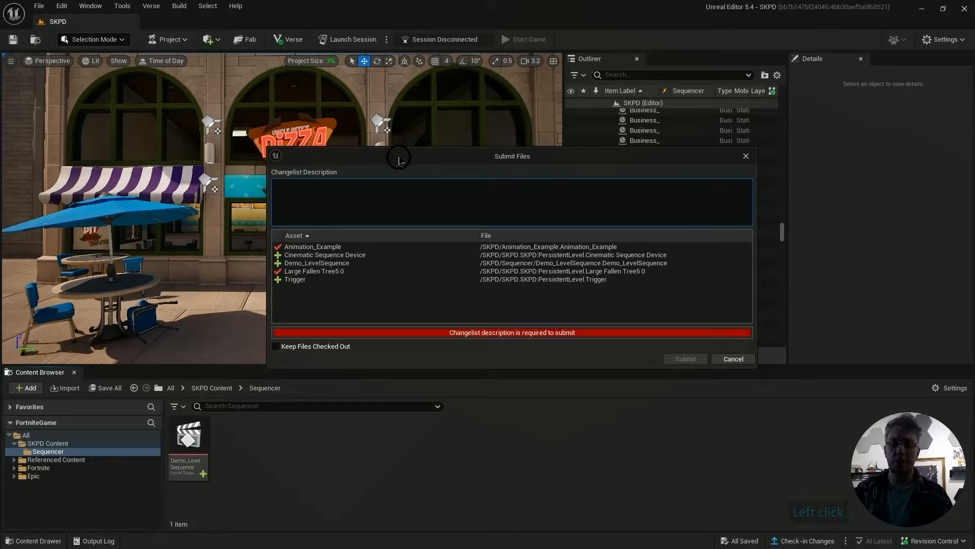
left_click(386, 192)
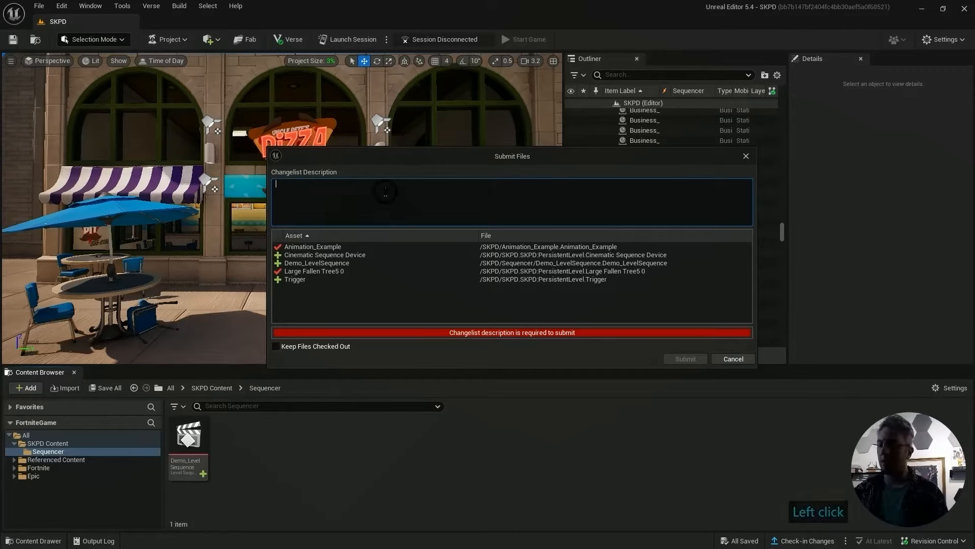
left_click(351, 198)
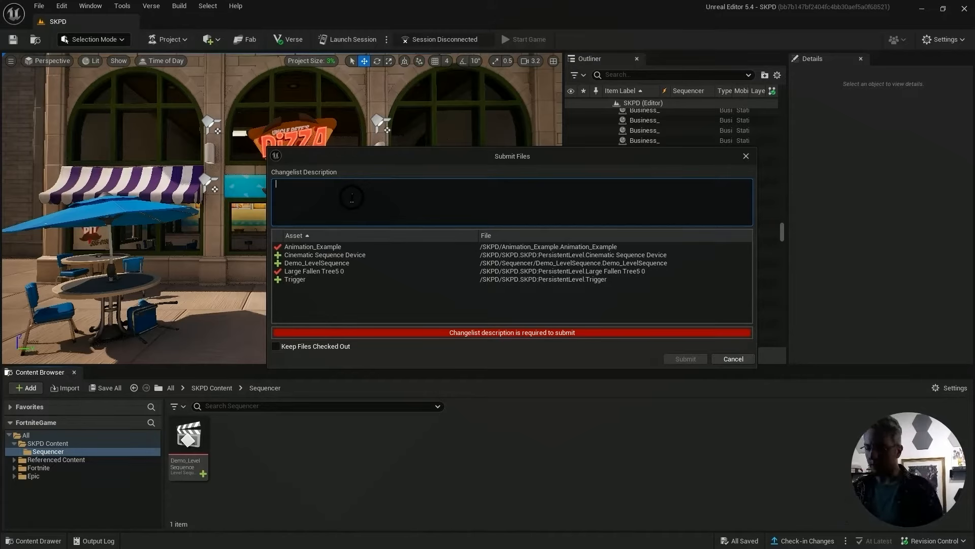
type("Start Project")
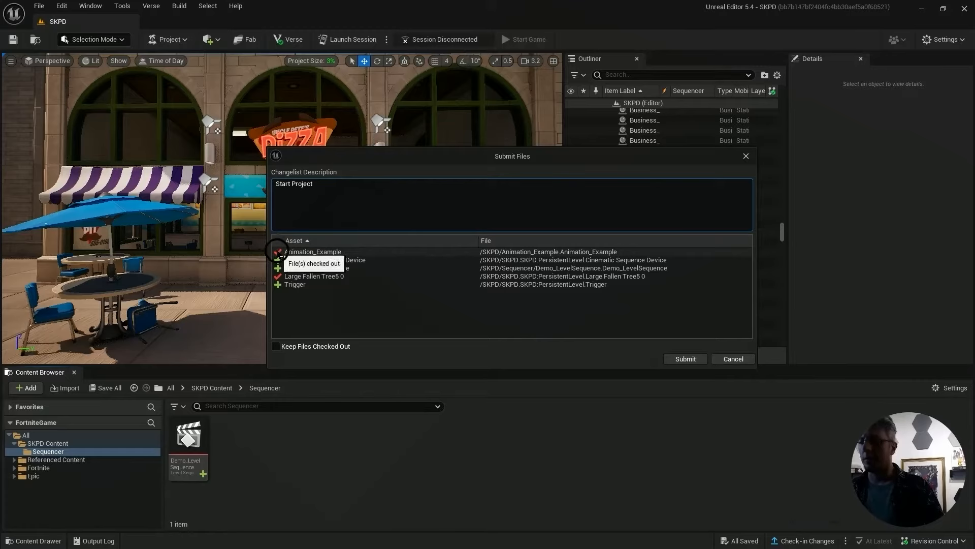
left_click(311, 253)
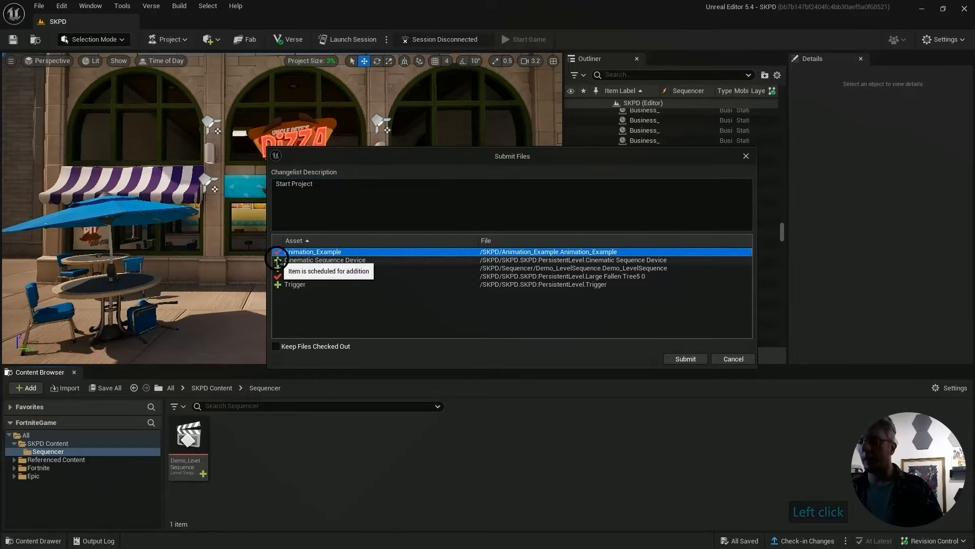
left_click(334, 285)
left_click(684, 359)
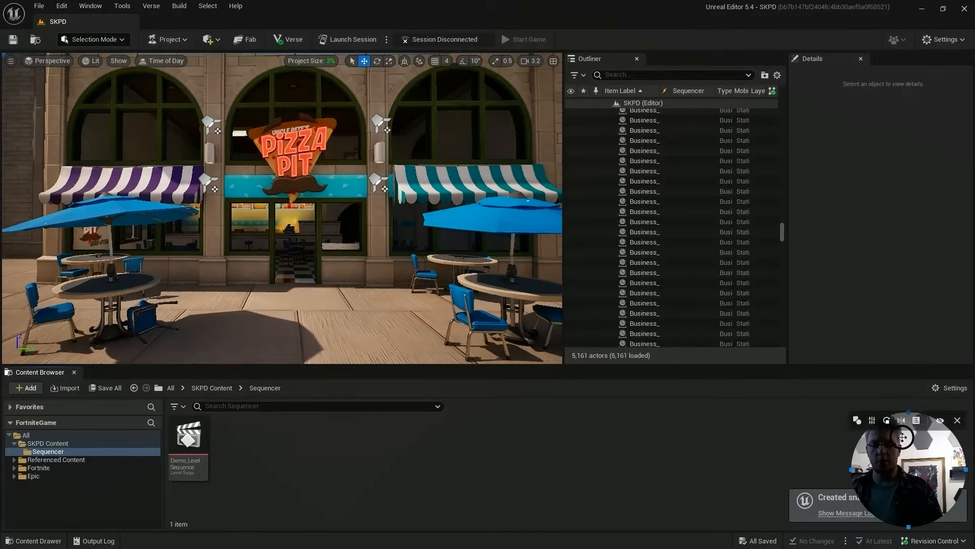
left_click(822, 502)
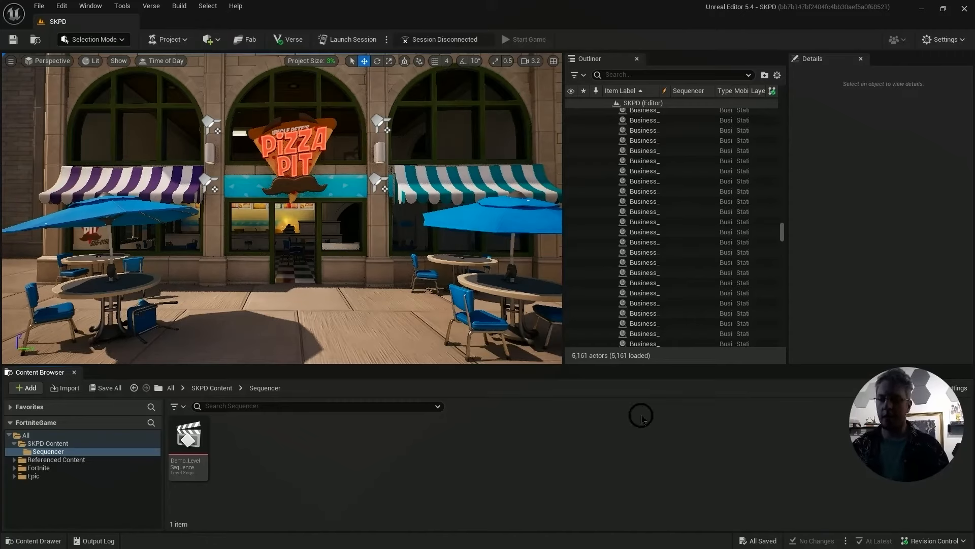
left_click_drag(903, 425, 903, 471)
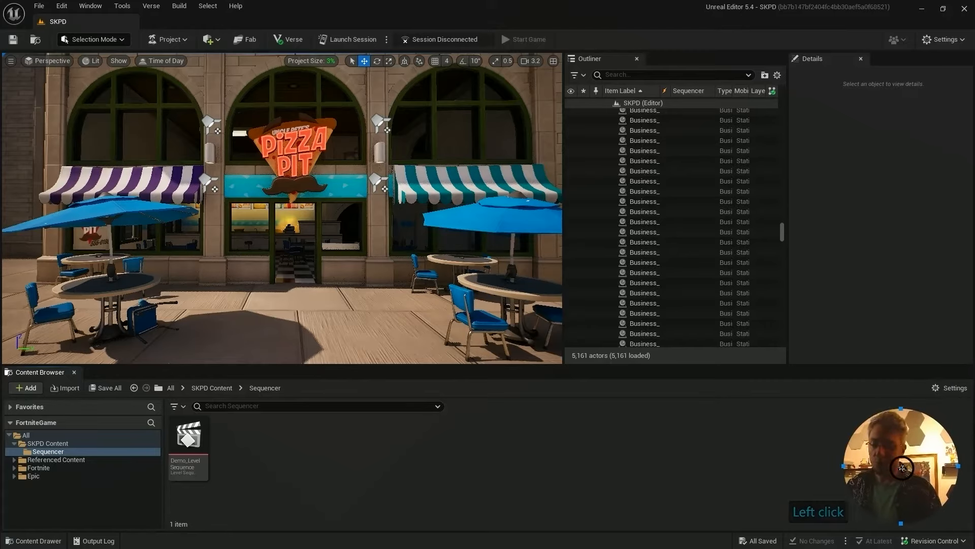
Open Demo_LevelSequence in the Sequencer and dock its window next to the Content Browser
left_click(195, 436)
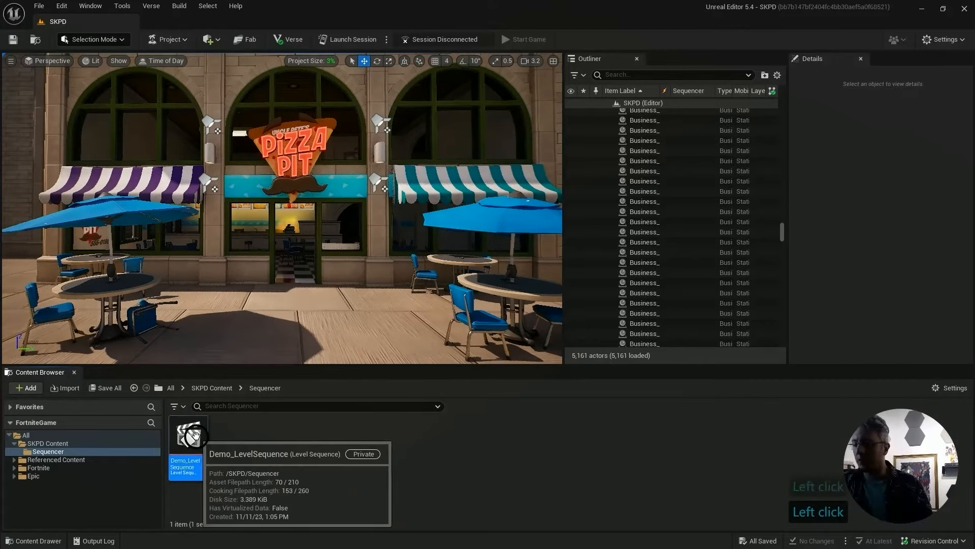
double_click(195, 437)
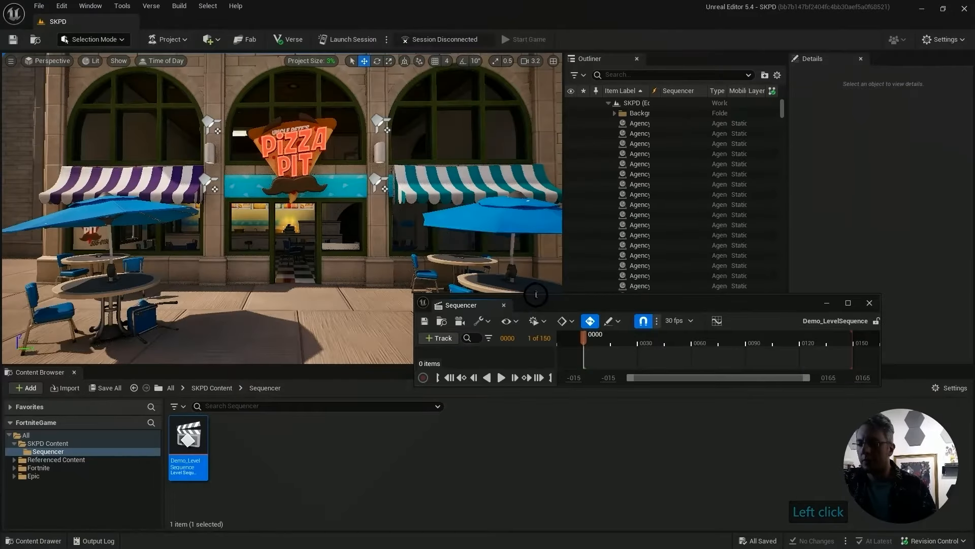
left_click_drag(542, 114, 294, 184)
left_click_drag(352, 197, 193, 376)
left_click(169, 452)
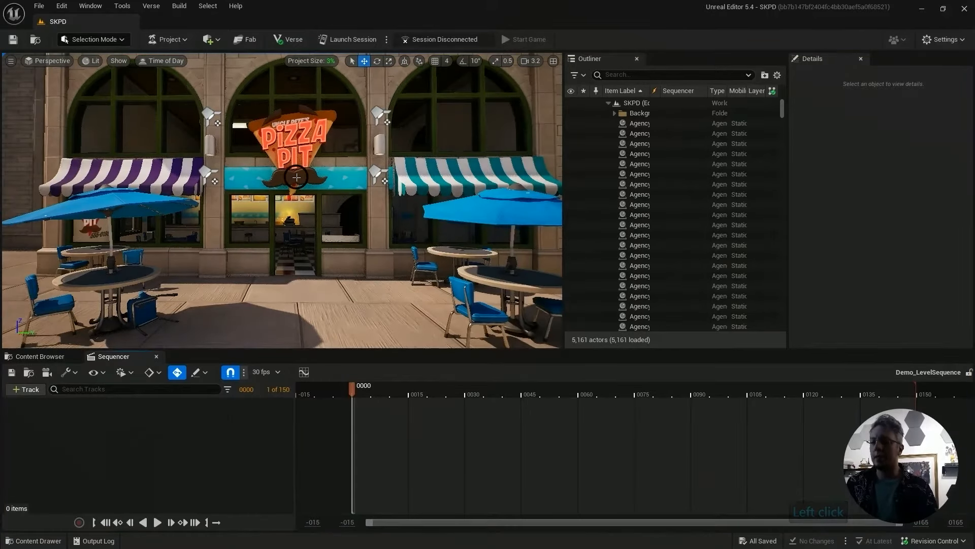
left_click(107, 462)
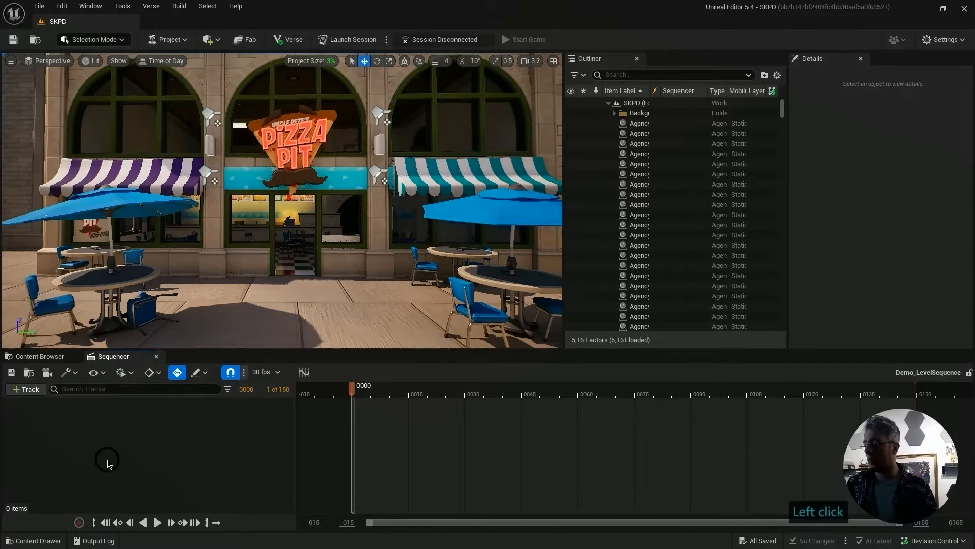
Create a cine camera in the sequence, reduce its focal length to about 13.1 mm and collapse its tracks
left_click(46, 373)
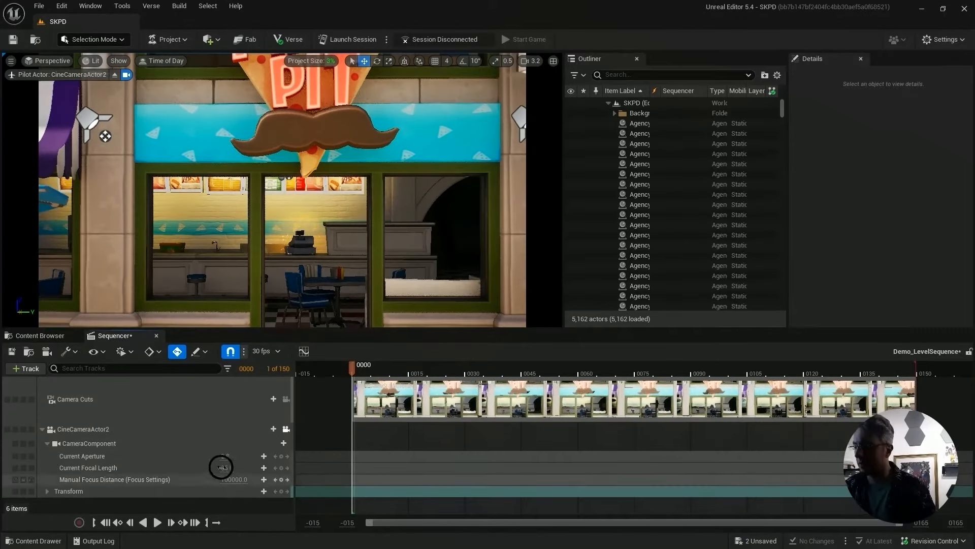
left_click_drag(218, 468, 104, 472)
left_click_drag(234, 467, 233, 467)
left_click(47, 444)
left_click(42, 429)
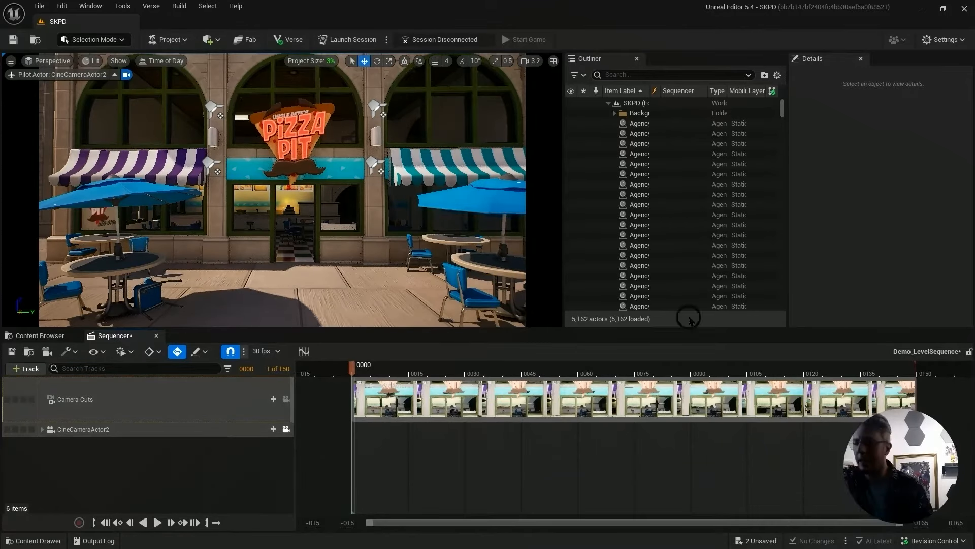
Delete the Camera Cuts track from the sequence
left_click(166, 404)
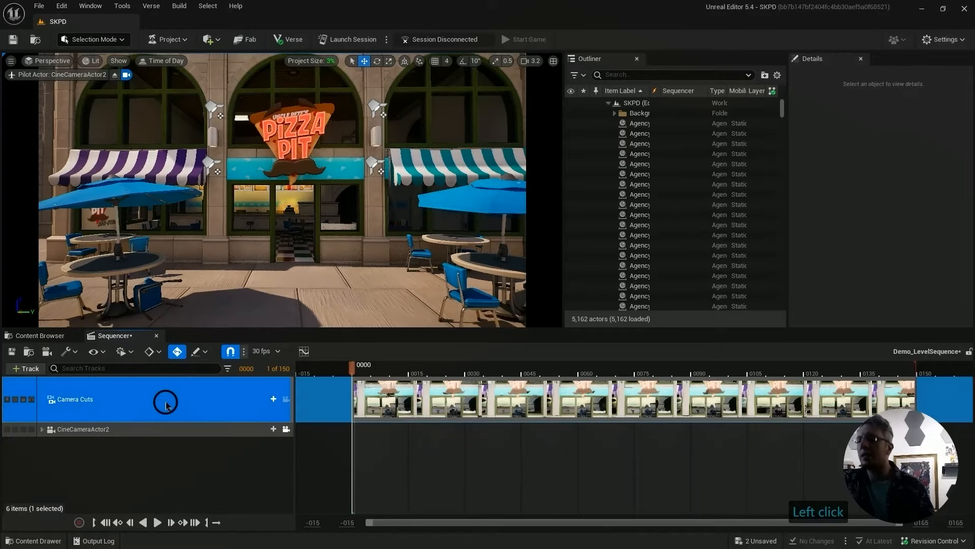
left_click(137, 462)
left_click(138, 393)
key("Delete")
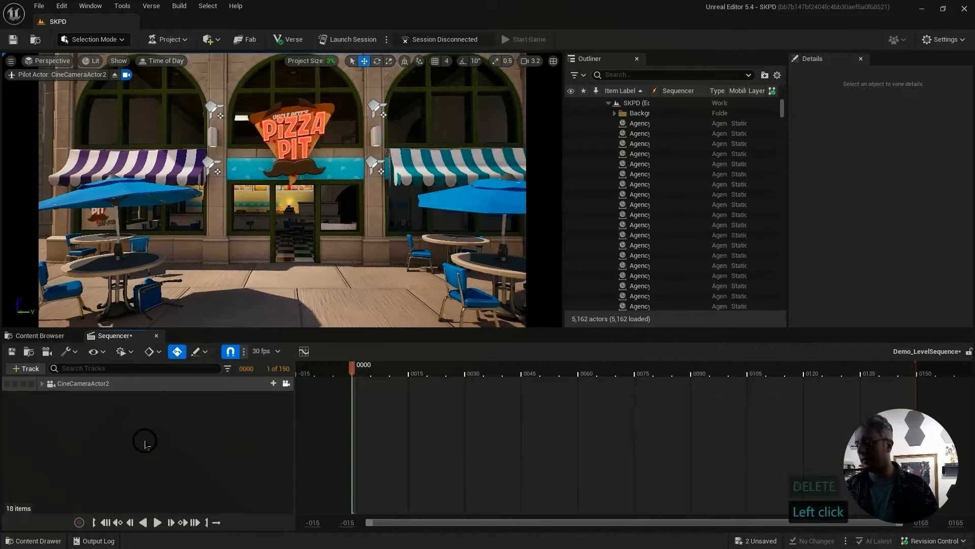
Add a new Camera Cut Track to the sequence, finding it with the search term "cut"
left_click(144, 441)
right_click(145, 441)
left_click(84, 409)
right_click(95, 411)
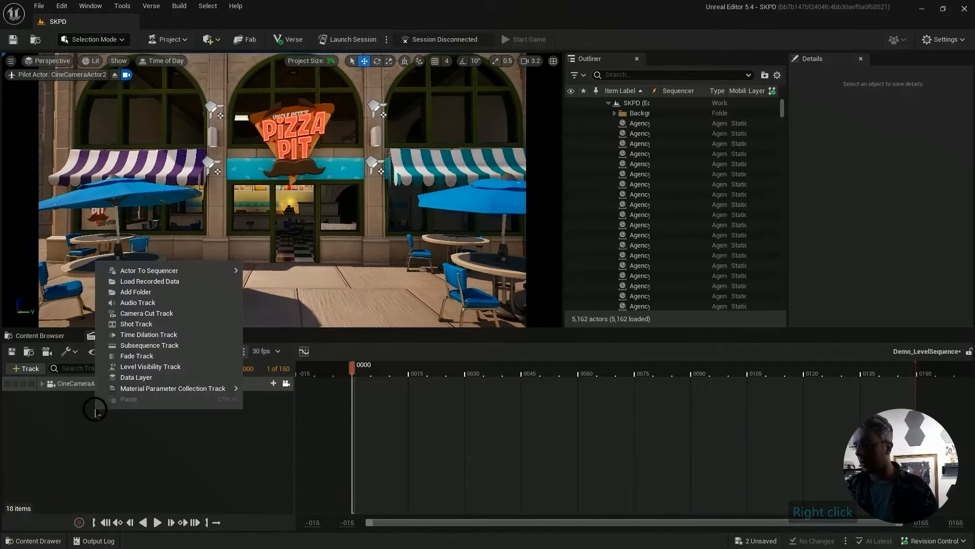
type("cut")
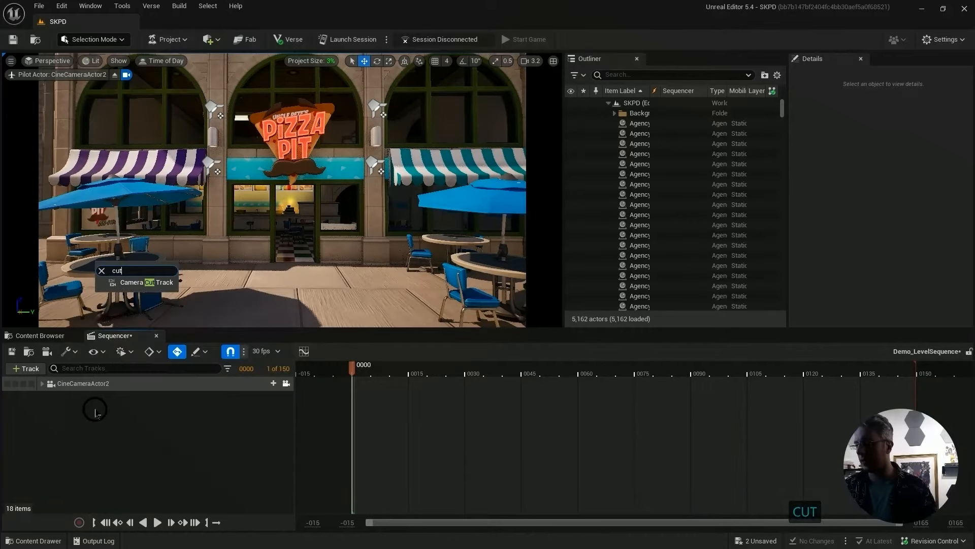
left_click(136, 283)
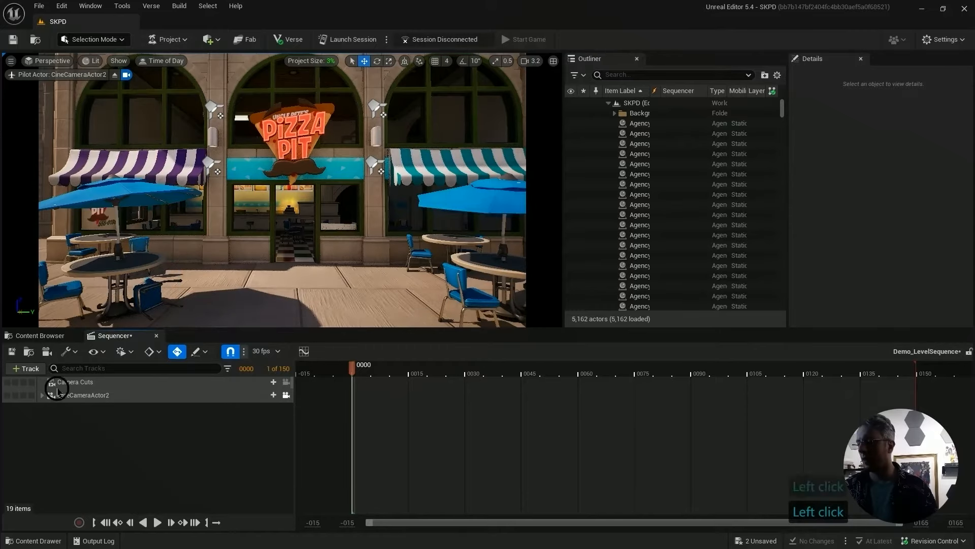
left_click(151, 378)
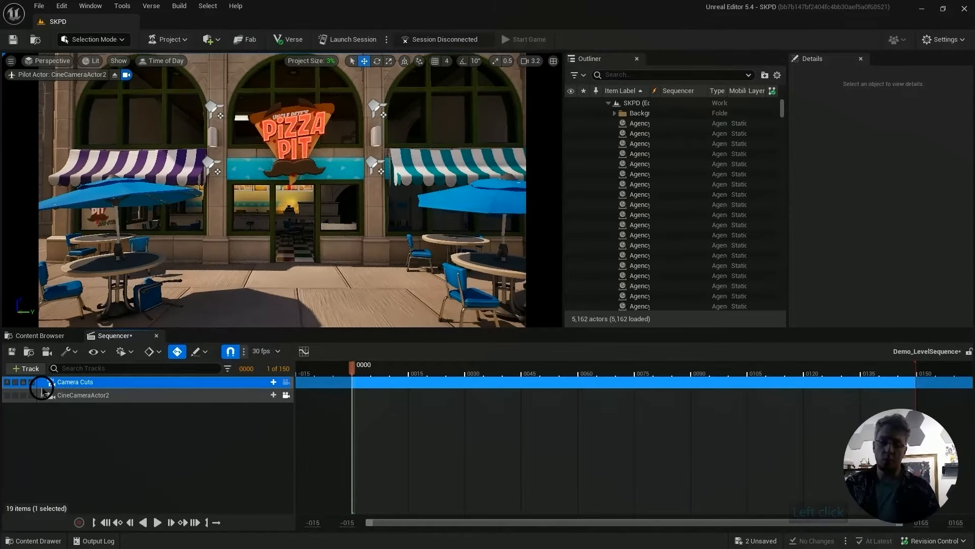
left_click(84, 430)
left_click(167, 382)
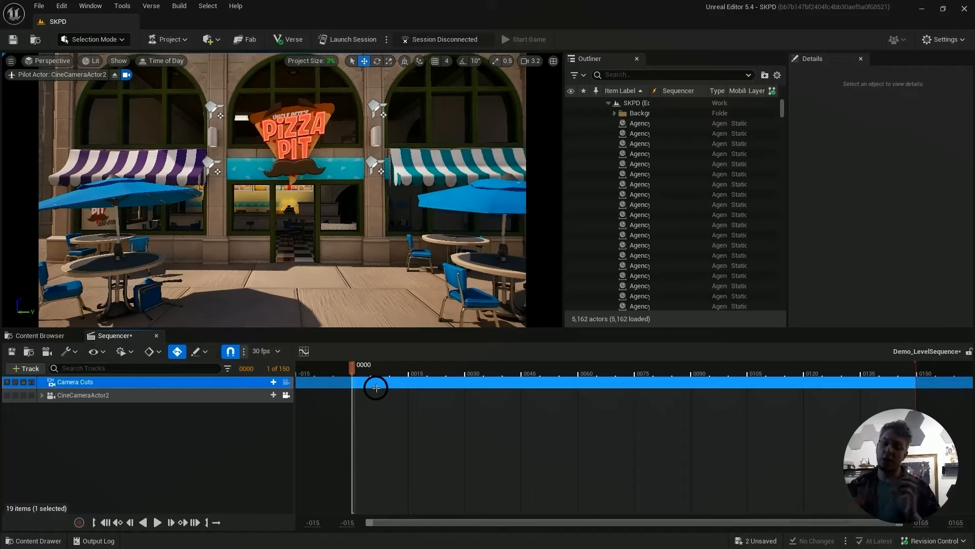
left_click(45, 460)
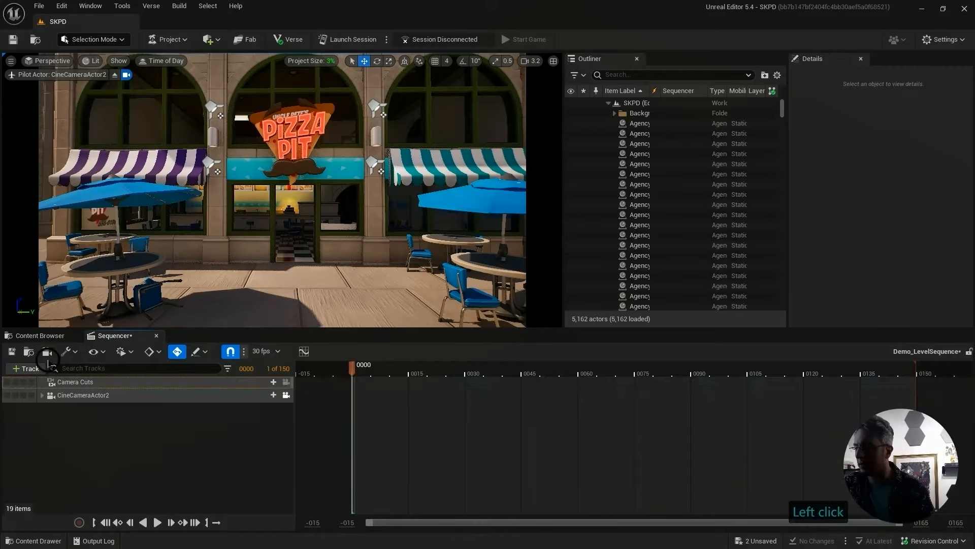
Create a second cine camera in the sequence and delete its automatically placed section from the Camera Cuts track
left_click(46, 354)
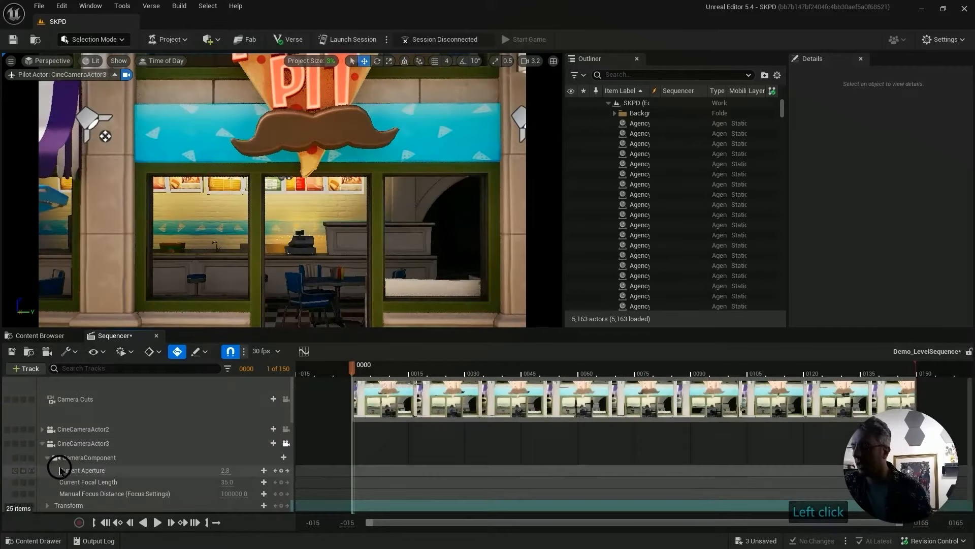
left_click(113, 430)
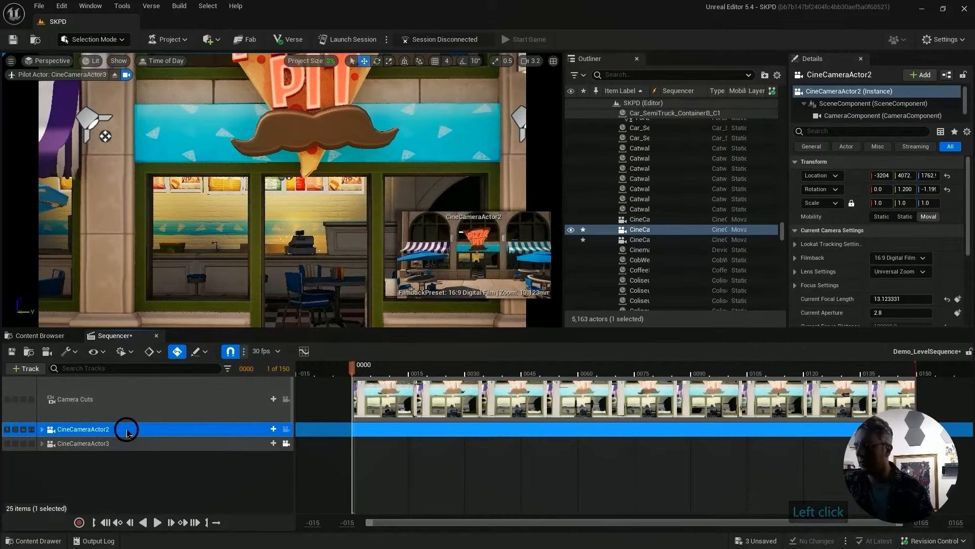
left_click(102, 450)
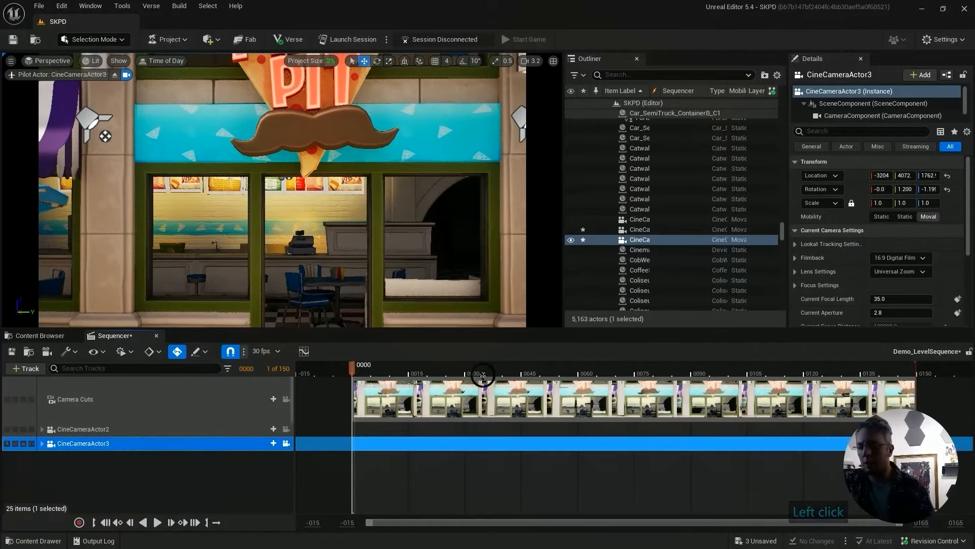
left_click(692, 394)
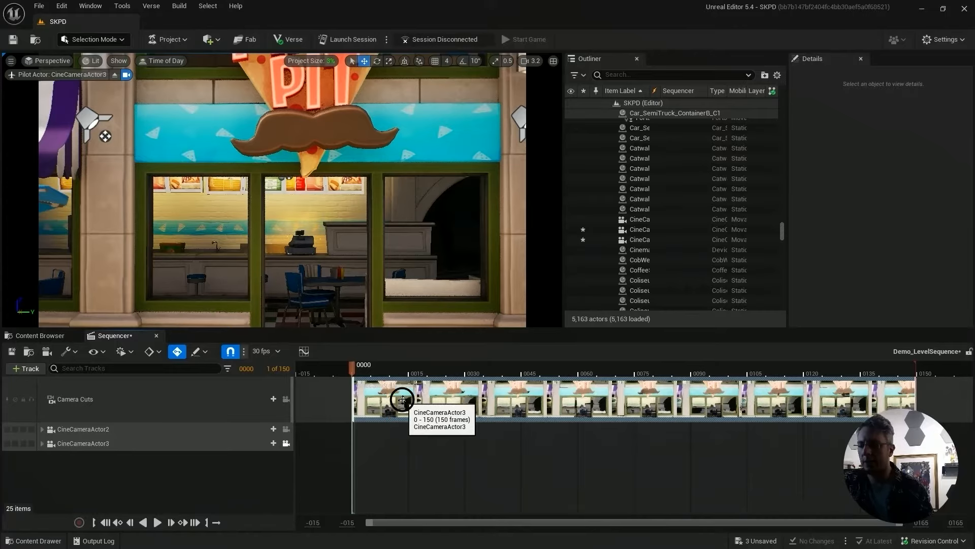
key("Delete")
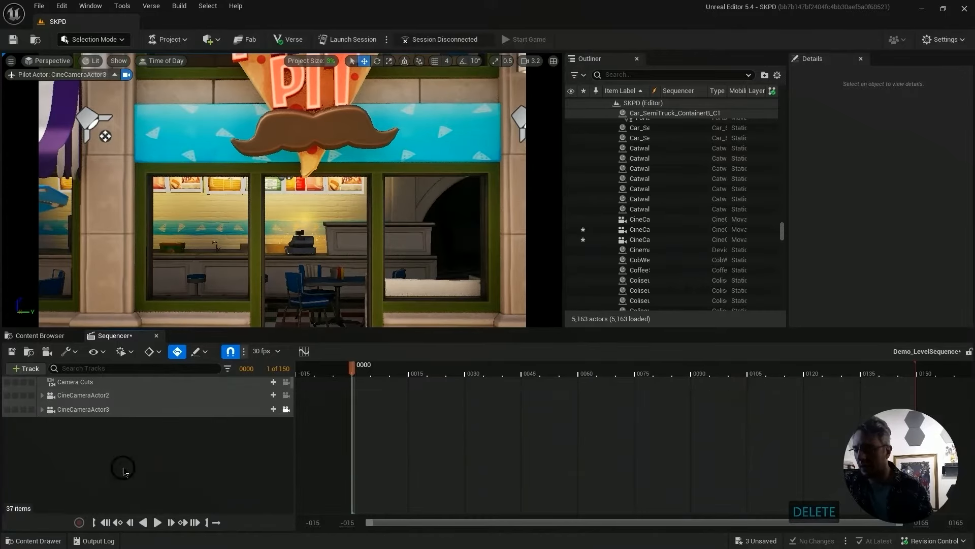
Add a section bound to CineCameraActor2 on the Camera Cuts track and shorten it from its end
left_click(130, 382)
left_click(104, 396)
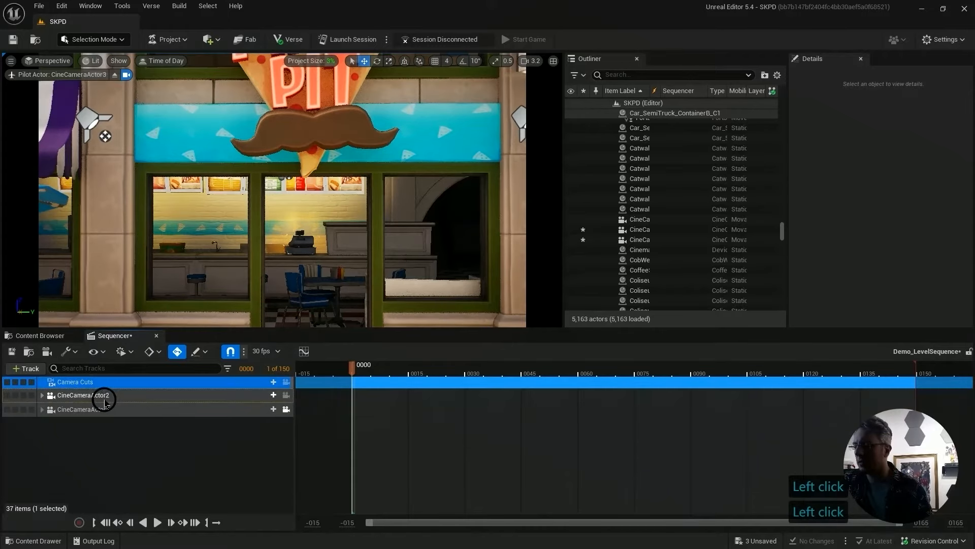
left_click_drag(102, 396, 386, 383)
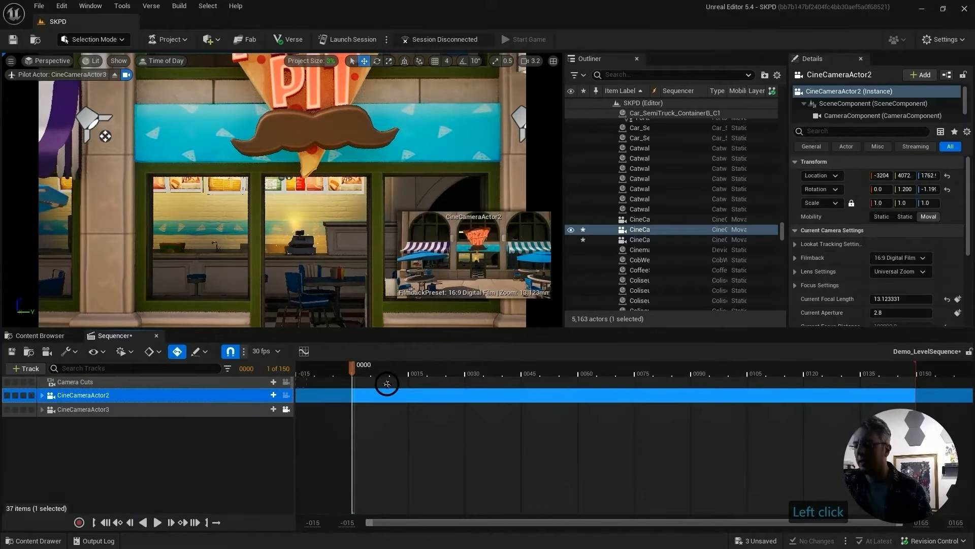
left_click(104, 385)
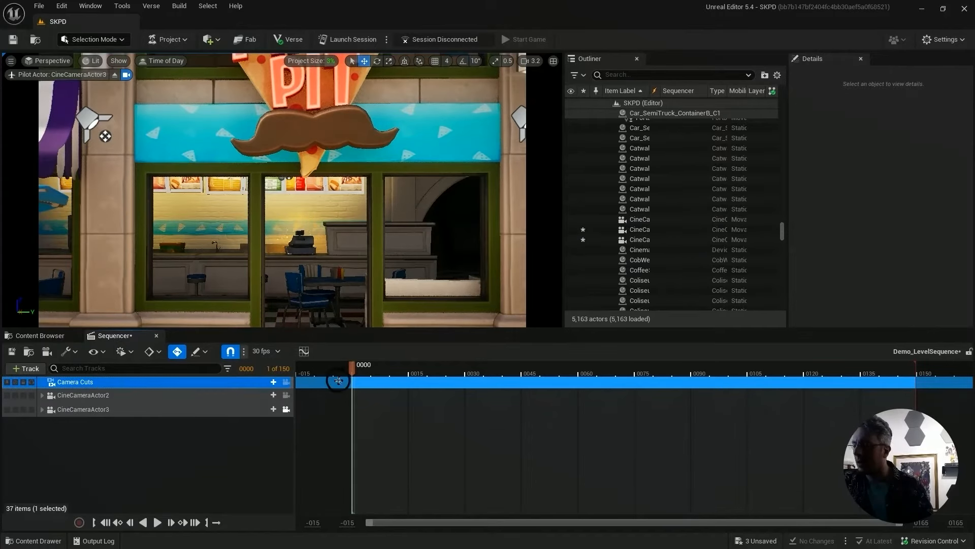
left_click(272, 382)
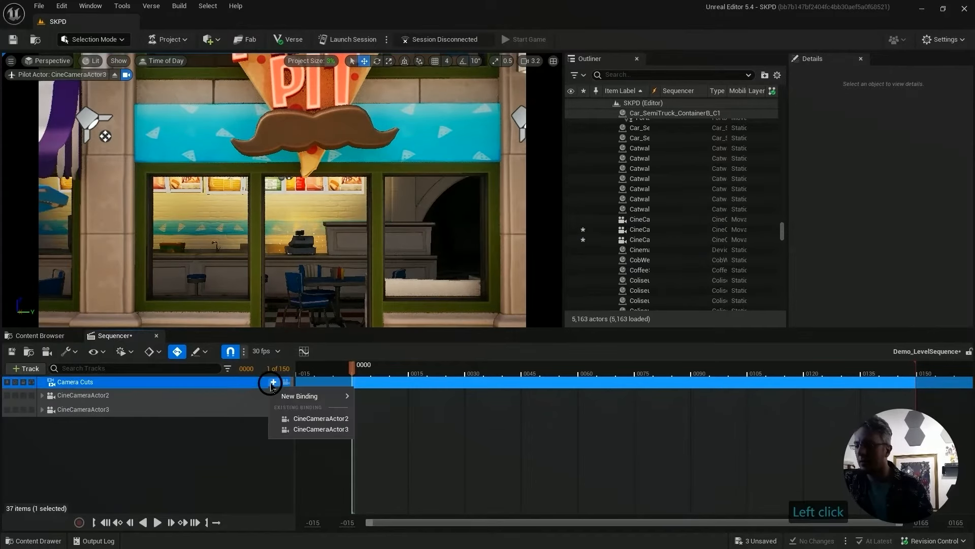
left_click(323, 419)
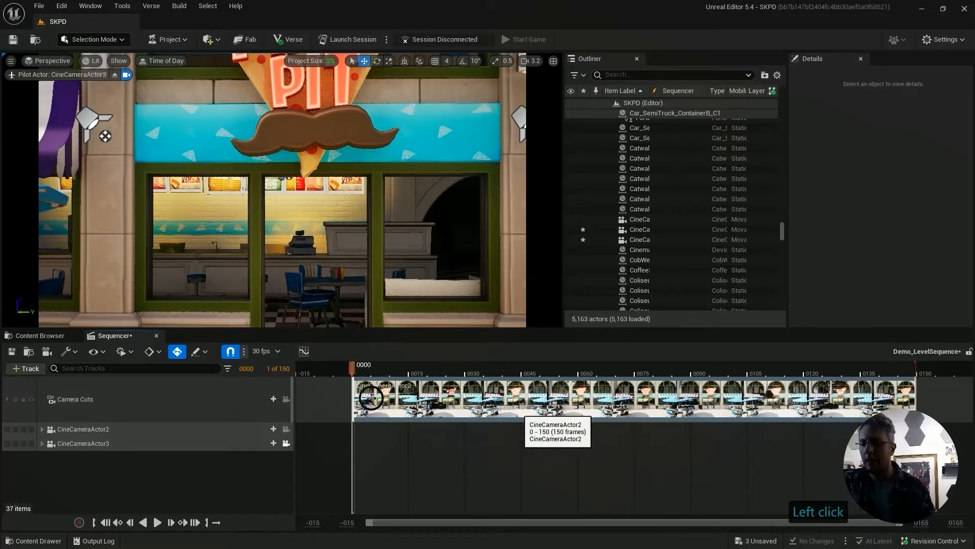
left_click_drag(912, 398, 464, 394)
Add a CineCameraActor3 section to the Camera Cuts track and shift it so it starts at frame 92
left_click(274, 400)
left_click(274, 399)
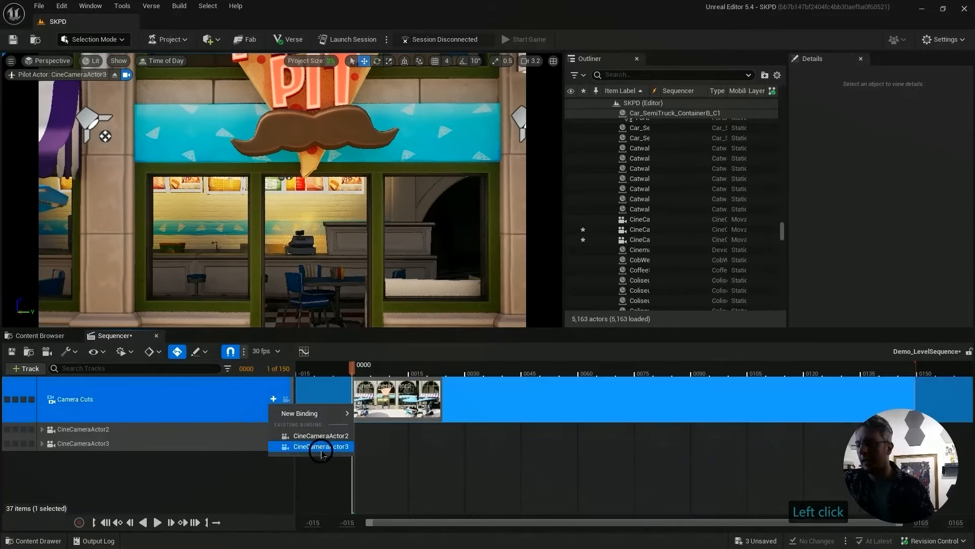
left_click(334, 446)
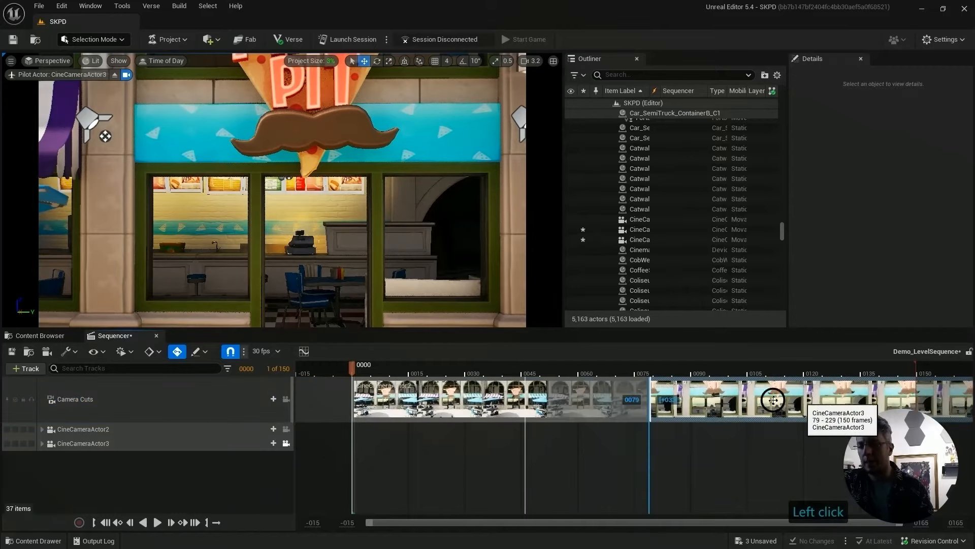
left_click_drag(723, 399, 760, 395)
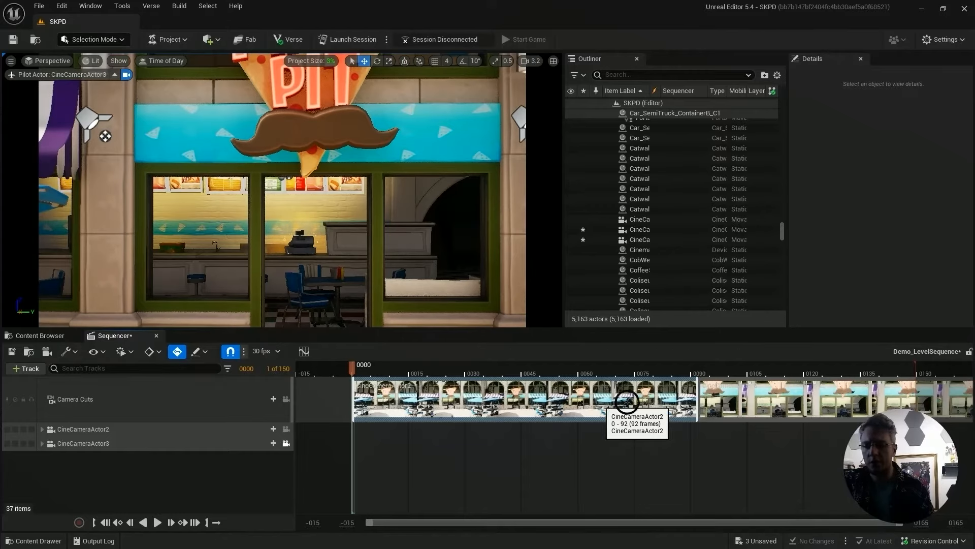
Move the playhead to frame 83 and lock the viewport to the Camera Cuts track
left_click(655, 364)
left_click(684, 364)
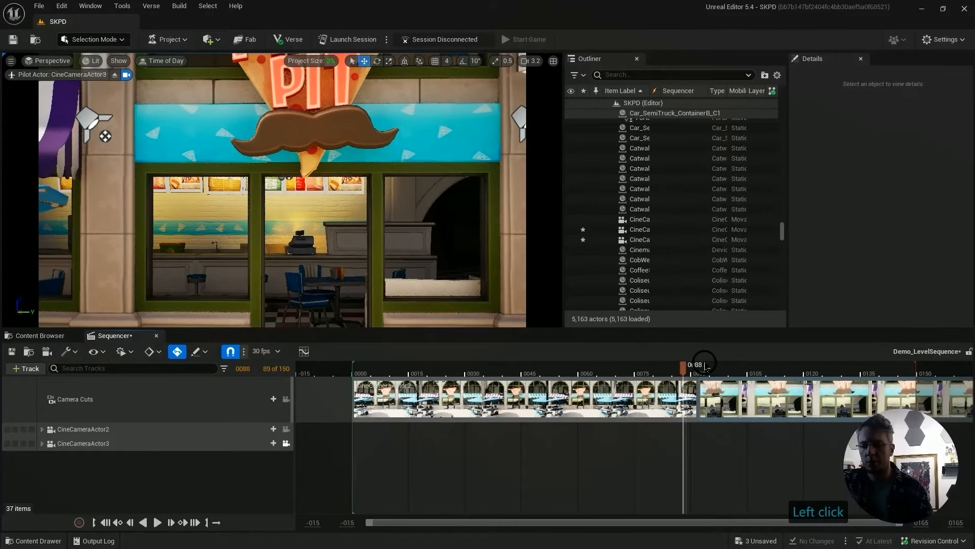
left_click(656, 365)
mouse_move(655, 364)
left_mouse_down()
mouse_move(686, 368)
mouse_move(664, 368)
left_mouse_up()
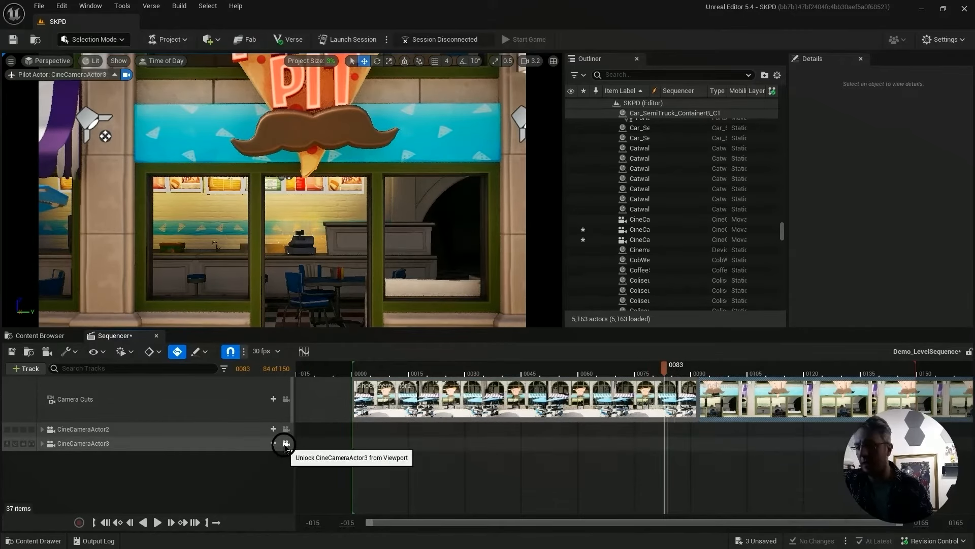
left_click(286, 399)
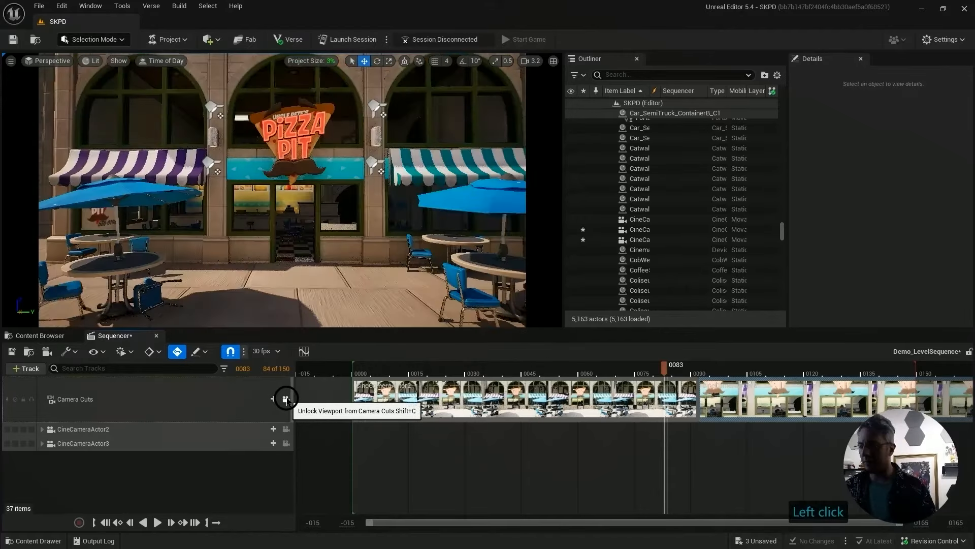
Scrub the playhead back and forth across the cut to preview the switch between CineCameraActor2 and CineCameraActor3
left_click(206, 388)
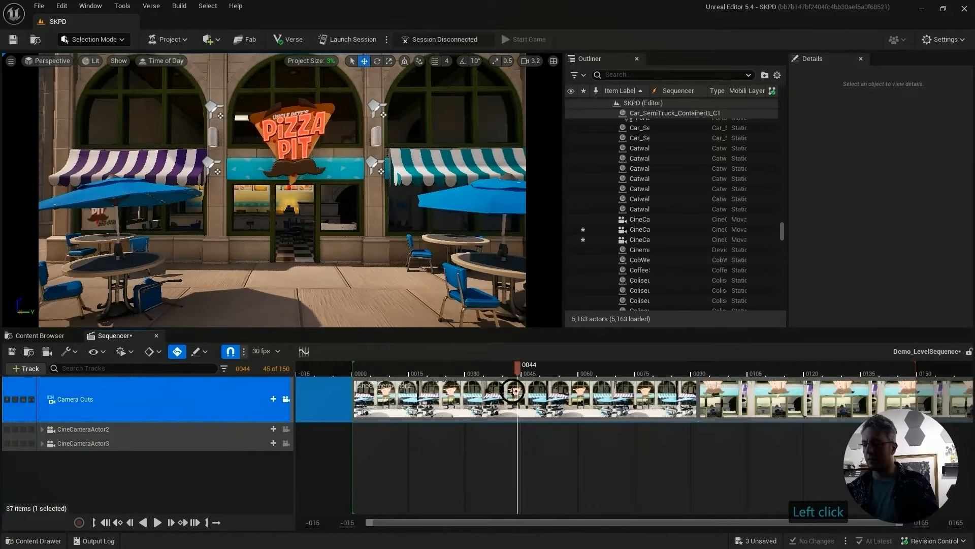
left_click(466, 397)
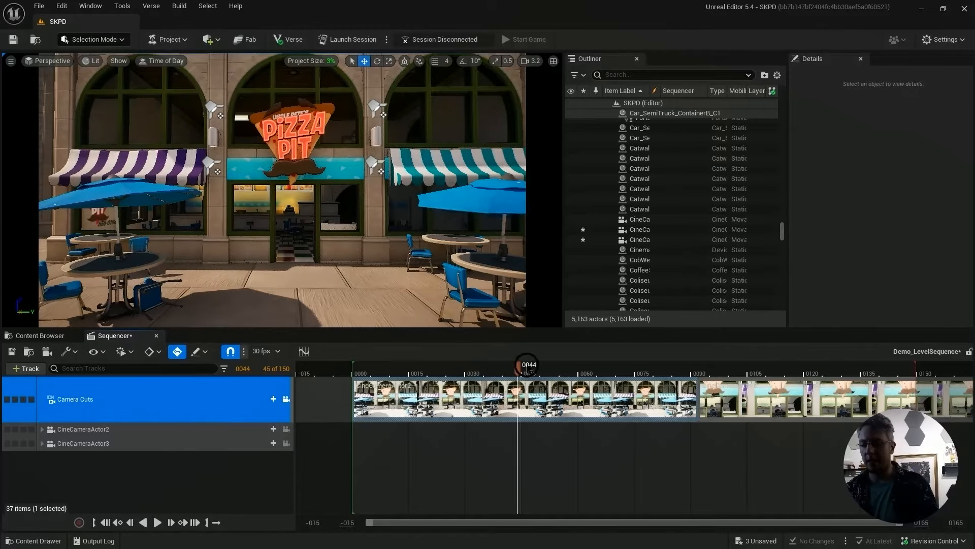
left_click_drag(534, 366, 678, 370)
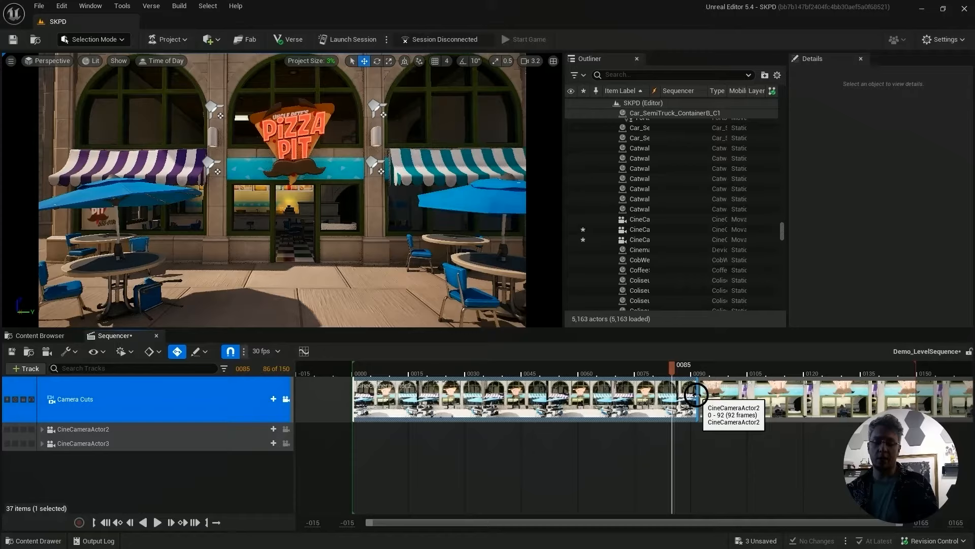
left_click_drag(671, 367, 729, 367)
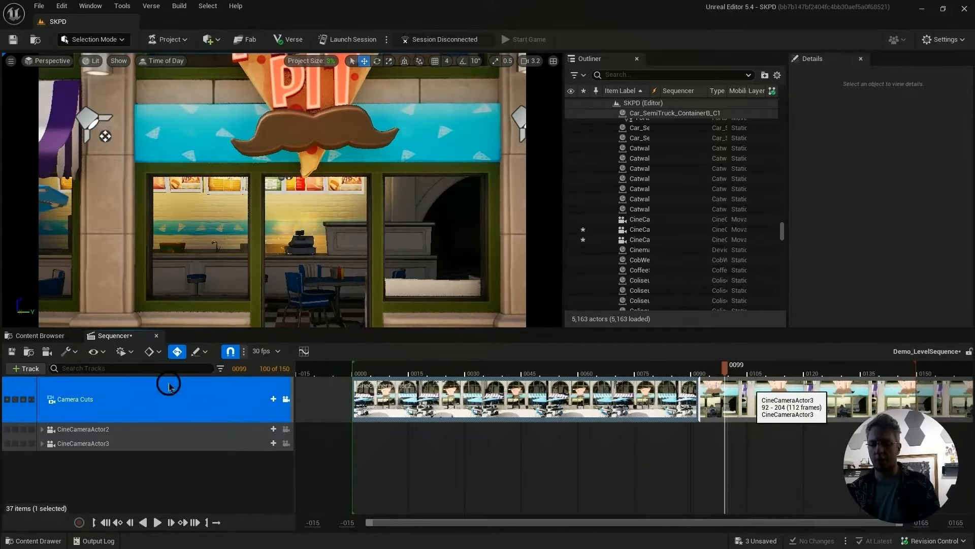
left_click(604, 366)
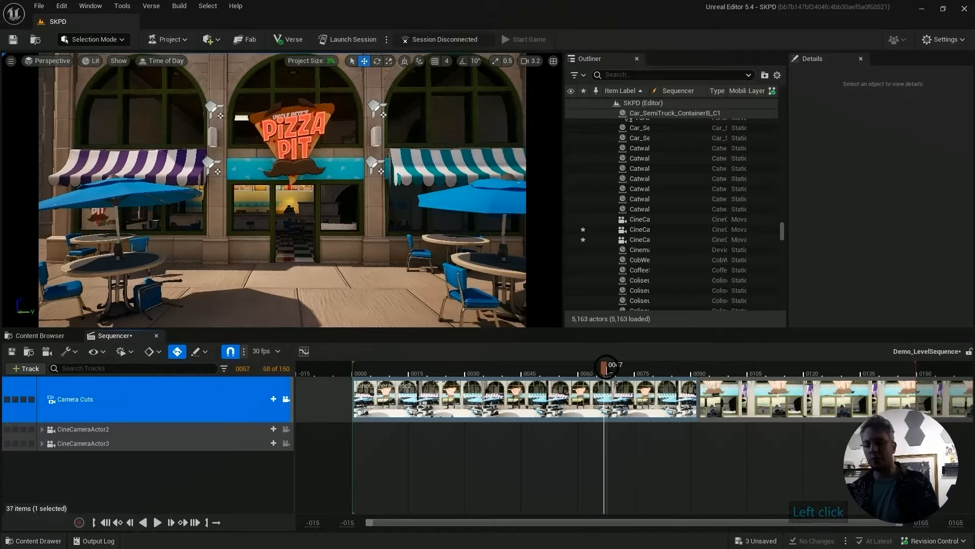
Enable Can Blend on the Camera Cuts track and extend the CineCameraActor3 section's start back to frame 53, overlapping the CineCameraActor2 section
right_click(186, 391)
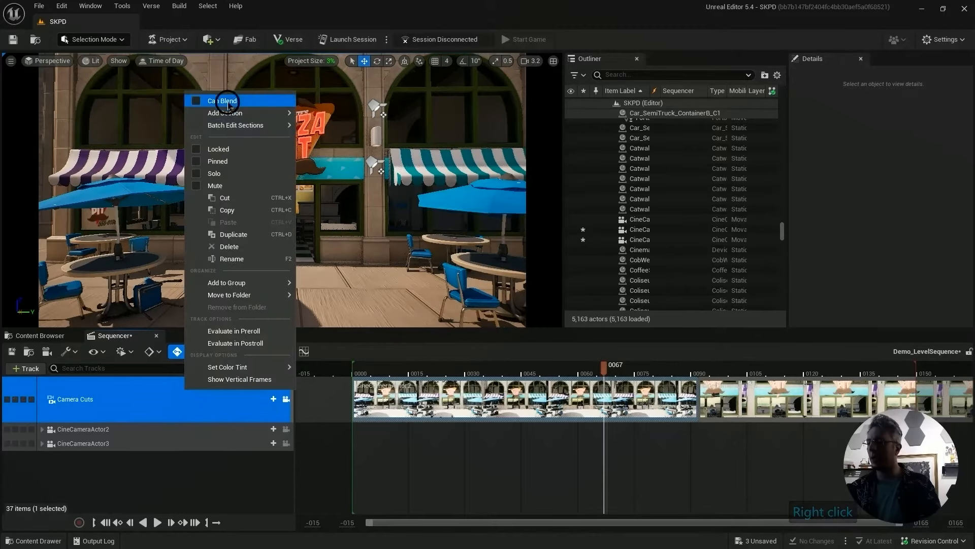
right_click(145, 392)
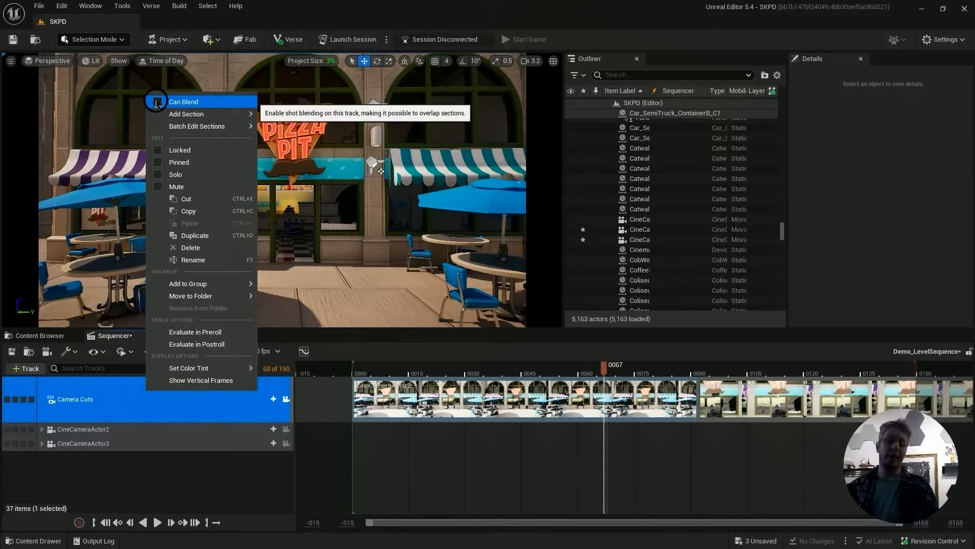
left_click(157, 102)
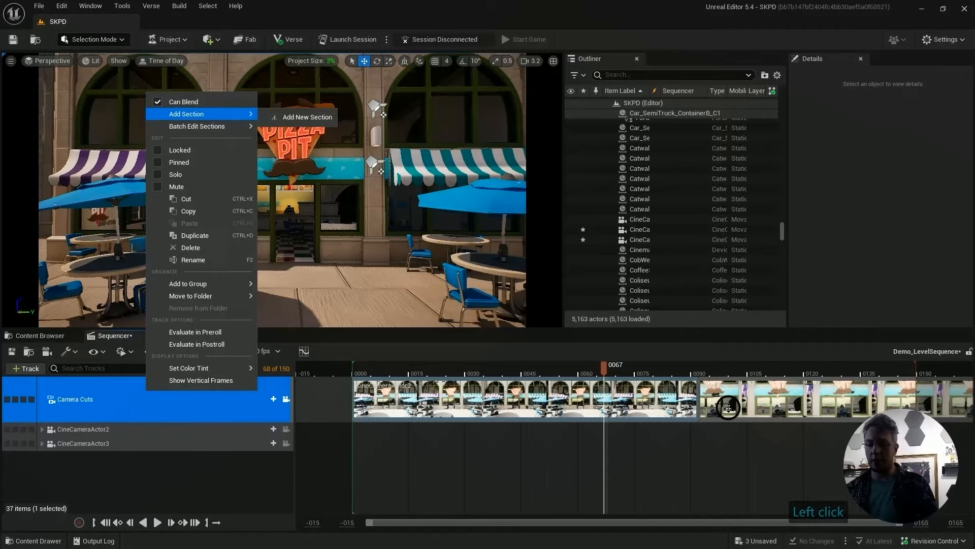
left_click_drag(685, 366, 710, 365)
left_click_drag(700, 404, 552, 416)
Scrub the playhead through the overlap to preview the blend between the two cameras, finishing at frame 40
left_click_drag(582, 367, 713, 372)
left_click_drag(416, 365, 472, 366)
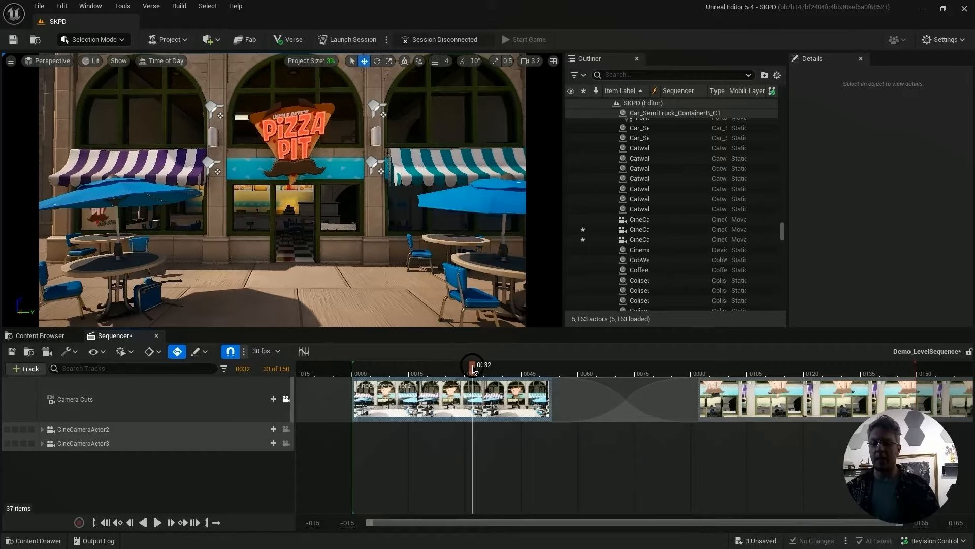
left_click_drag(473, 367, 503, 367)
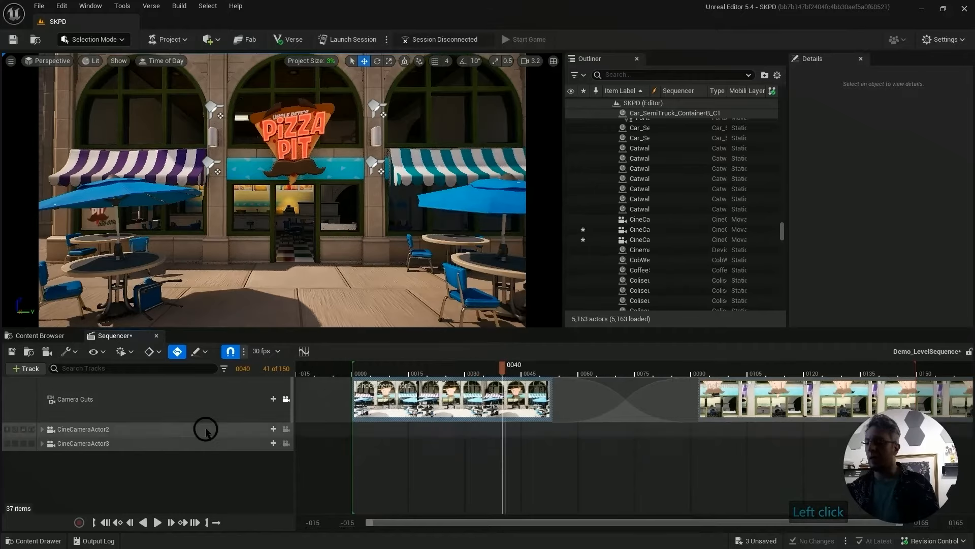
Select CineCameraActor2 and CineCameraActor3 alternately to compare their details, and return to the Camera Cuts track with the playhead at frame 44
left_click(201, 428)
left_click(183, 447)
left_click(196, 431)
left_click(196, 444)
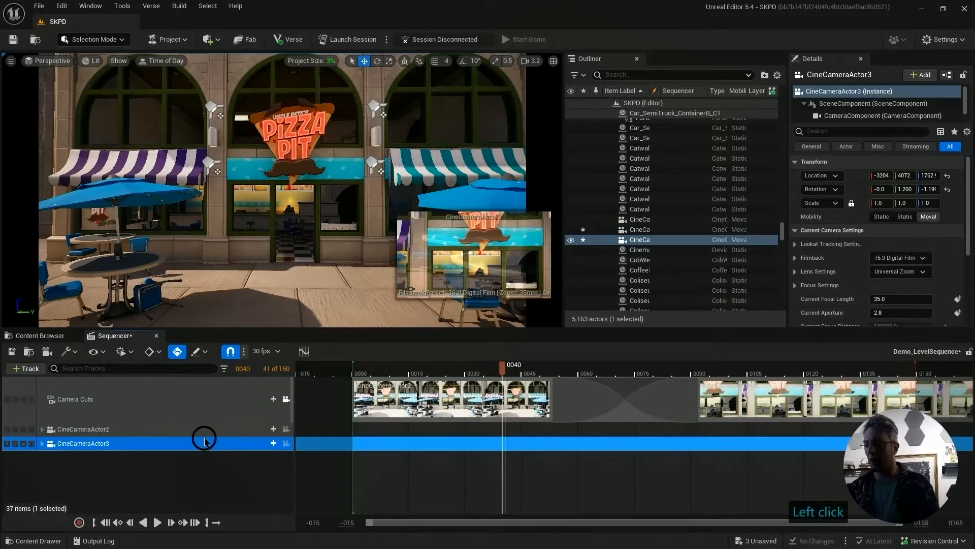
left_click(209, 430)
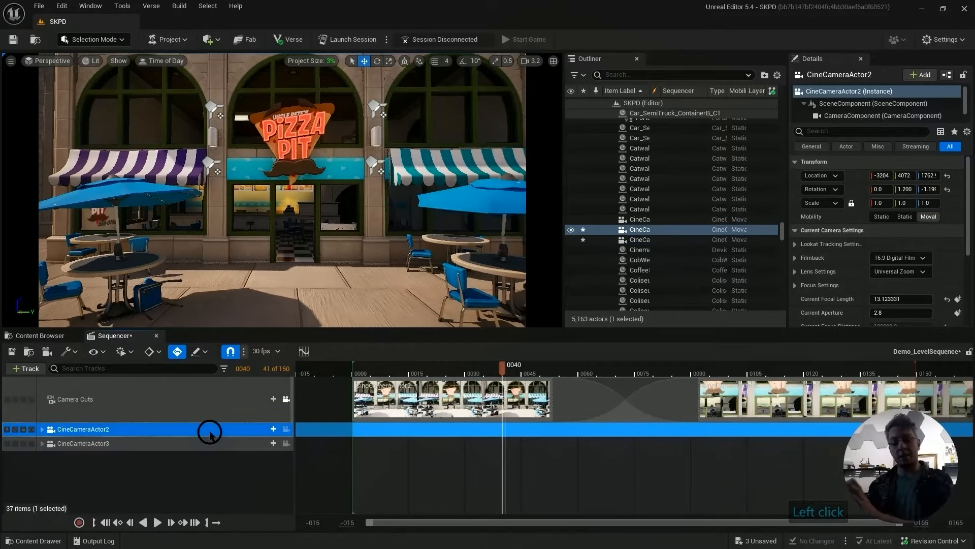
left_click(169, 395)
left_click_drag(564, 364, 522, 375)
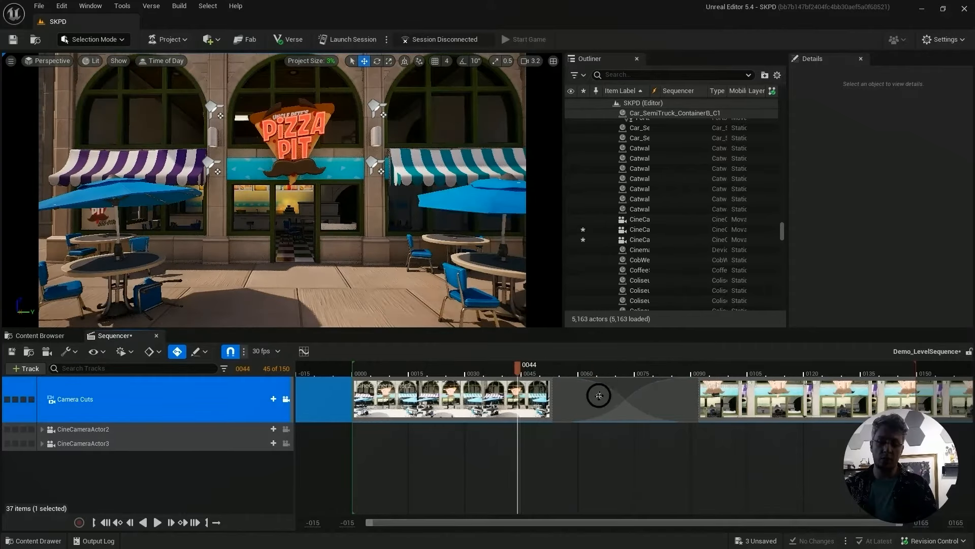
Set the easing curve of the camera blend to Exponential In
right_click(607, 396)
mouse_move(671, 140)
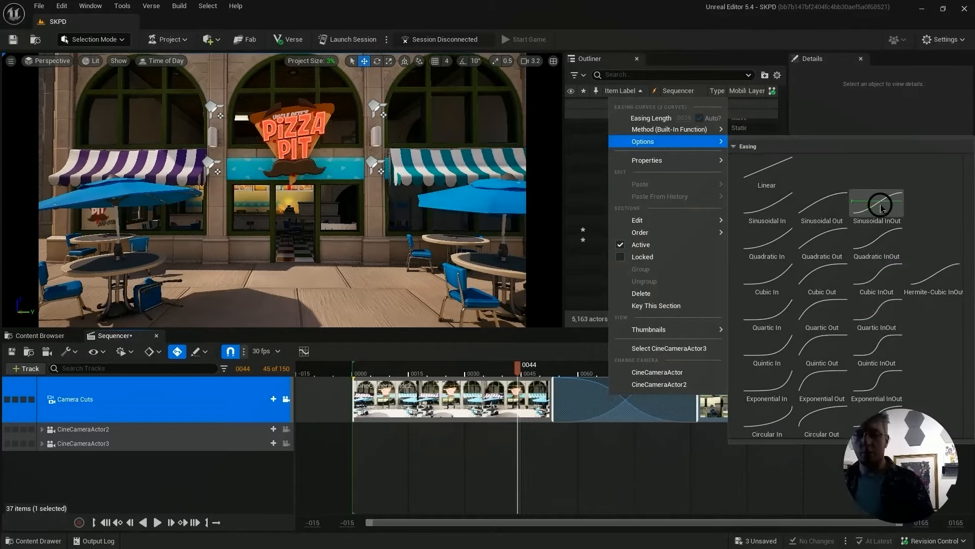
left_click(935, 285)
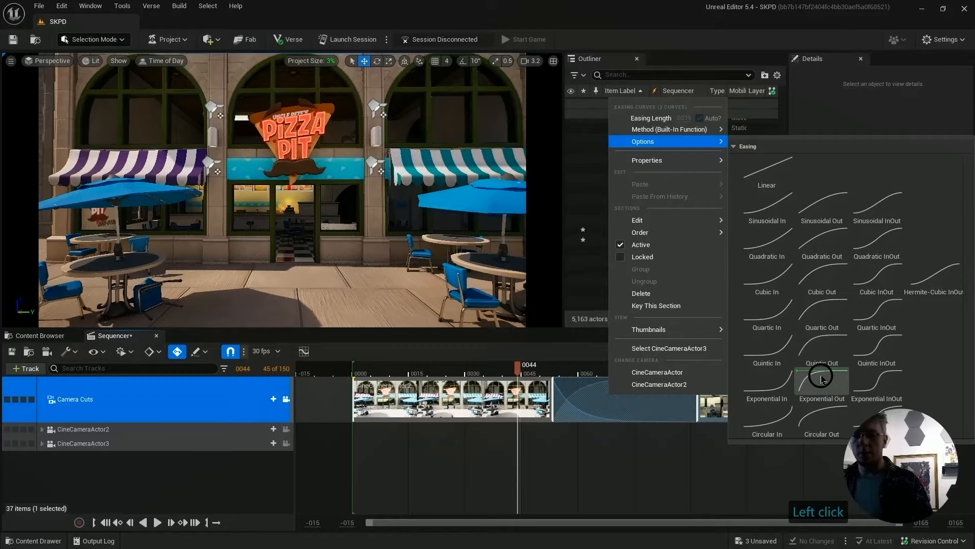
left_click(777, 390)
Play the sequence from just before the overlap to preview the Exponential In blend
left_click_drag(523, 367, 475, 364)
left_click(526, 358)
left_click(519, 369)
key("space")
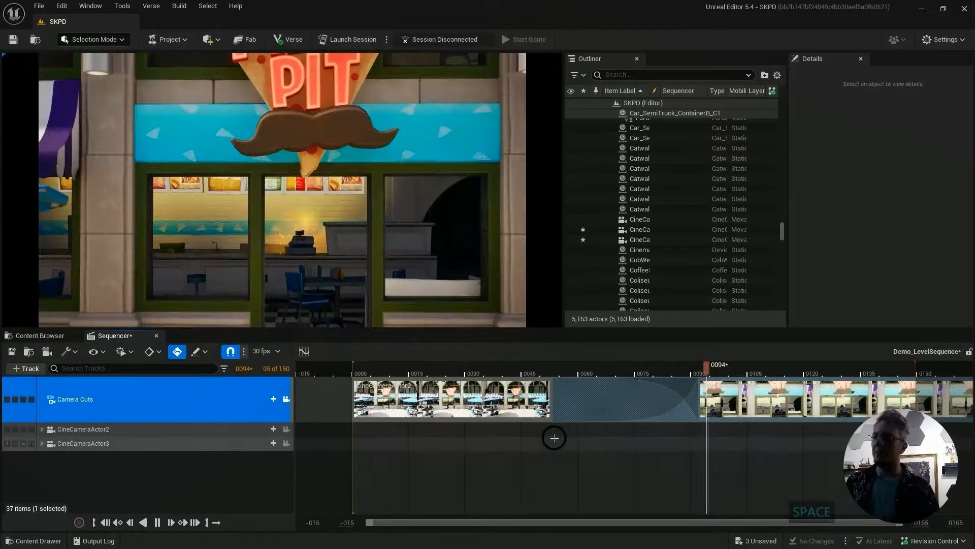
Shorten the blend by trimming the end of the CineCameraActor2 section and replay the transition
key("space")
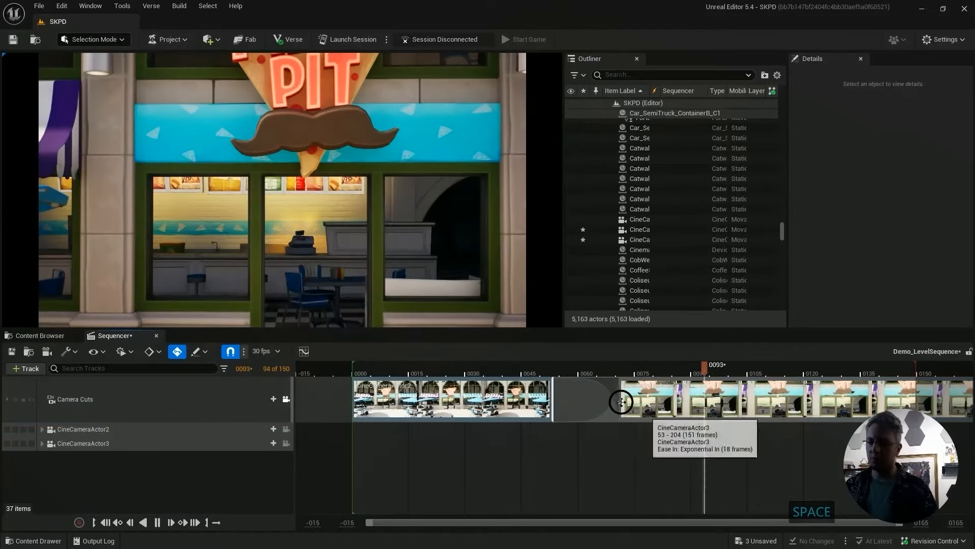
key("space")
left_click(524, 363)
key("space")
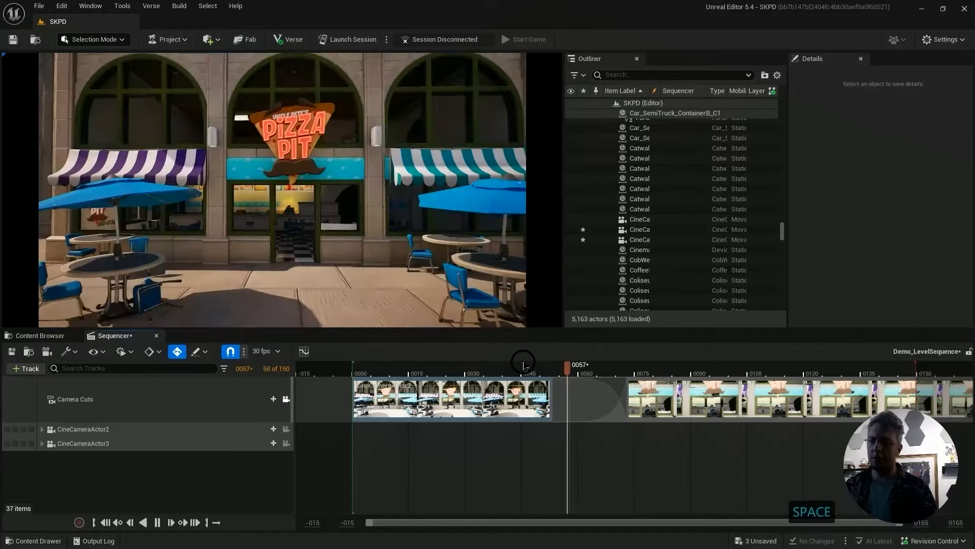
Change the camera blend's easing curve to Linear and play the transition from just before the overlap
right_click(614, 397)
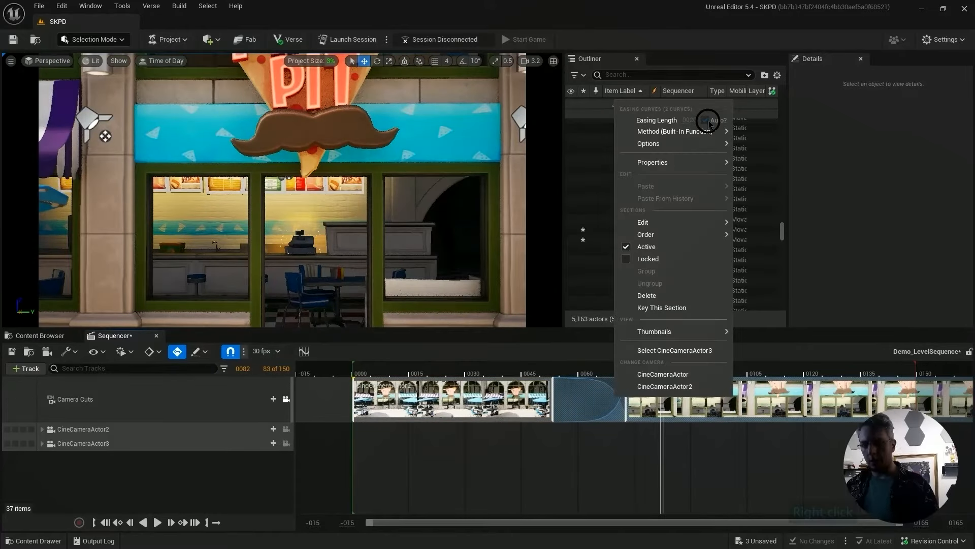
mouse_move(680, 145)
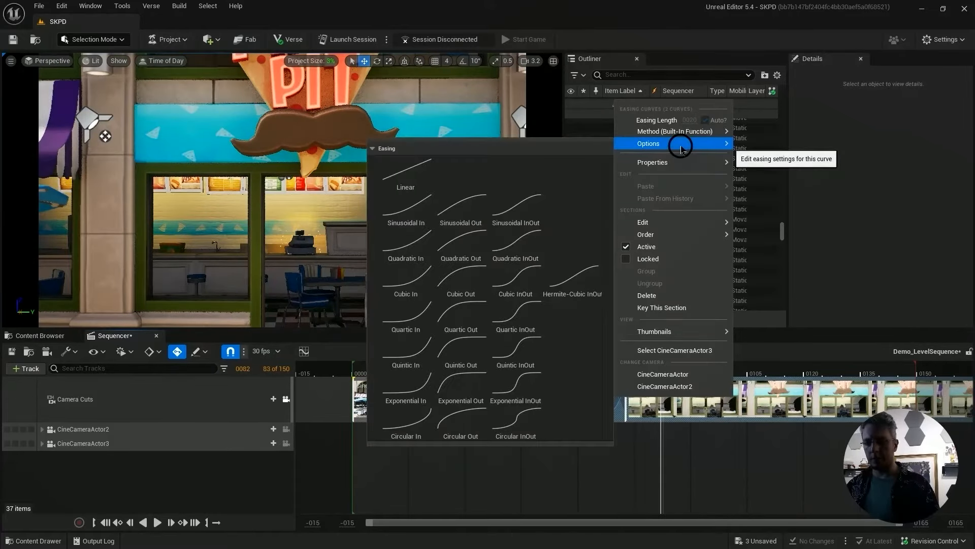
left_click(447, 381)
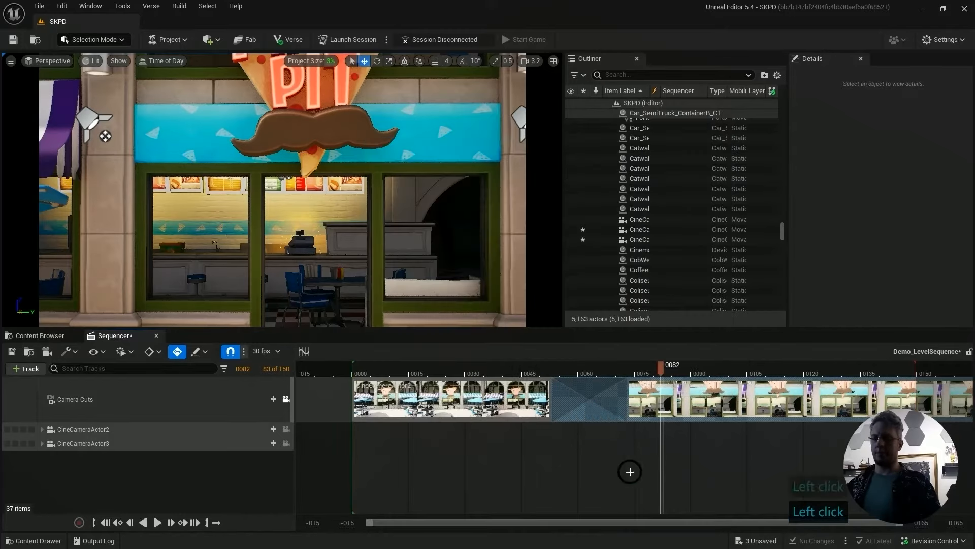
left_click(530, 367)
key("space")
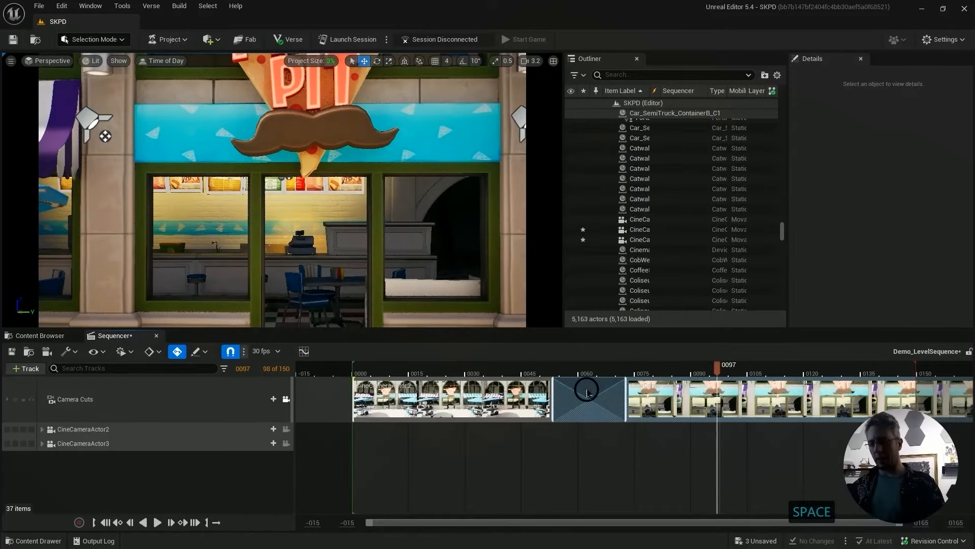
Start the CineCameraActor3 section earlier for a longer blend, set its easing curve to Quartic InOut and play the transition
right_click(588, 396)
mouse_move(649, 137)
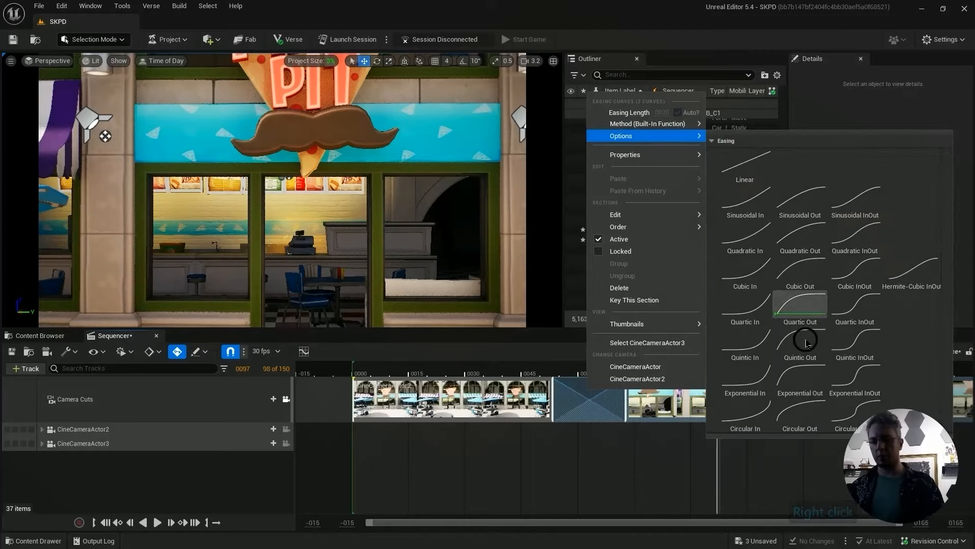
right_click(568, 390)
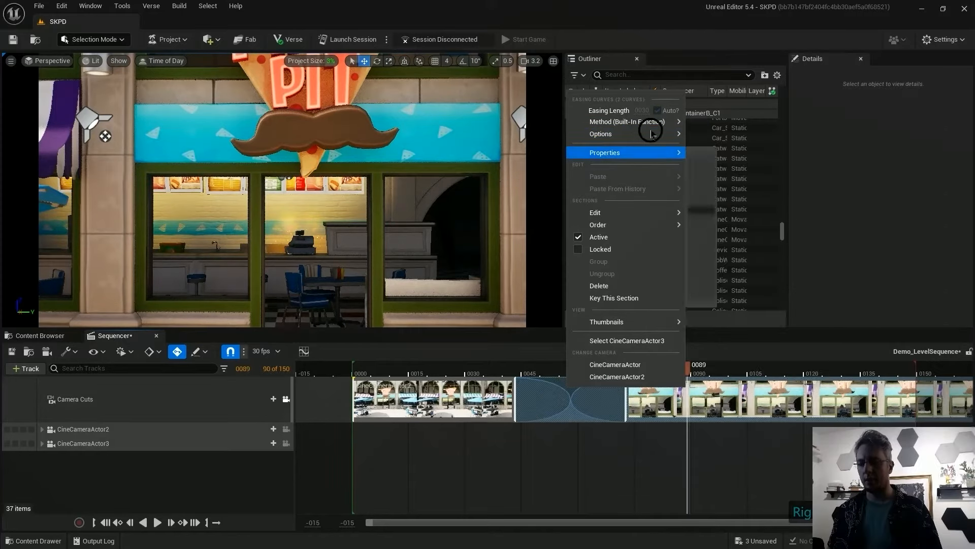
mouse_move(650, 135)
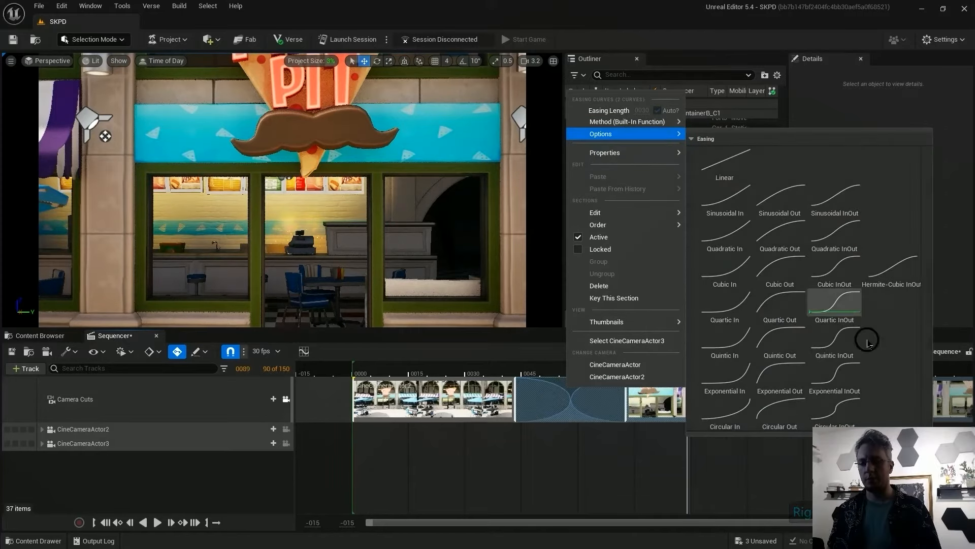
left_click(836, 303)
key("space")
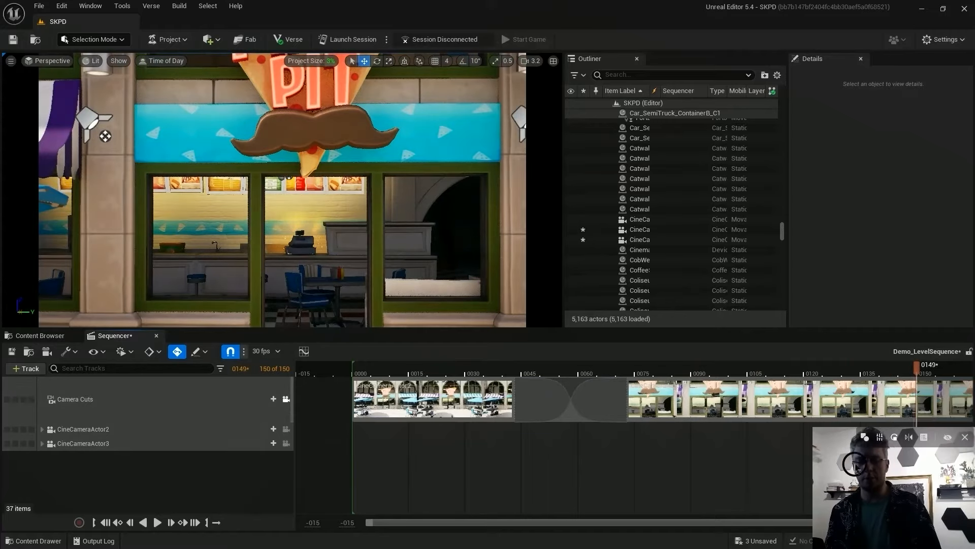
Save the level sequence and replay the transition from shortly before the blend
left_click(863, 438)
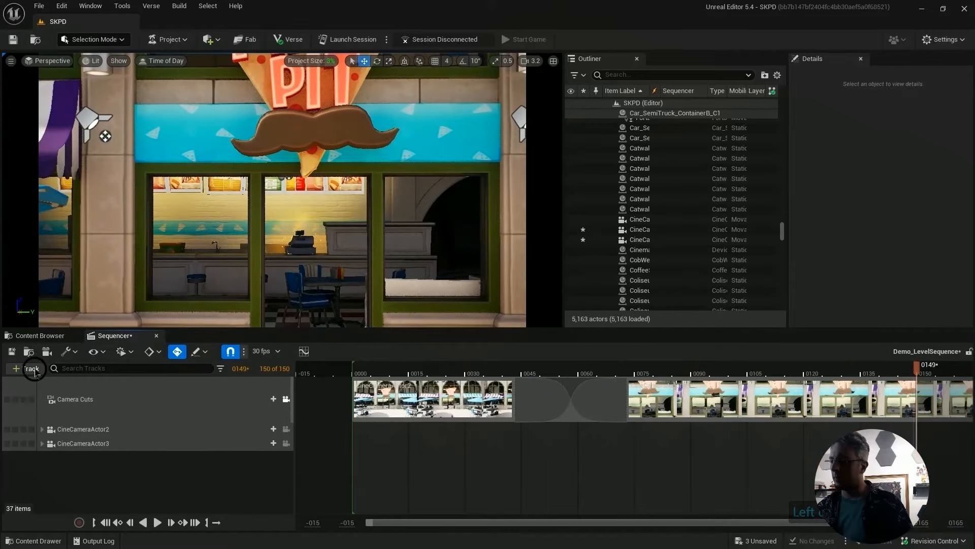
left_click(10, 351)
left_click(496, 367)
key("space")
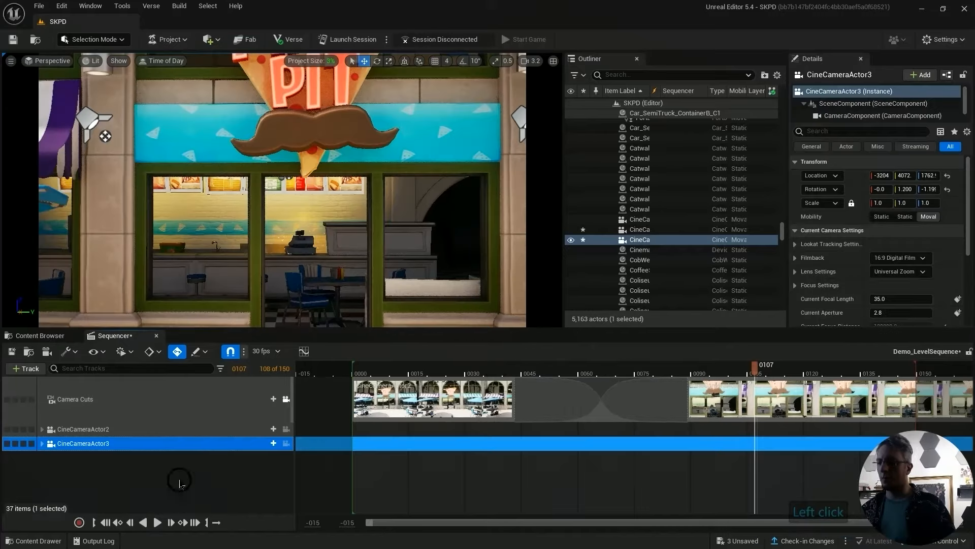
Select CineCameraActor3 and lock the viewport to it for piloting
left_click(179, 480)
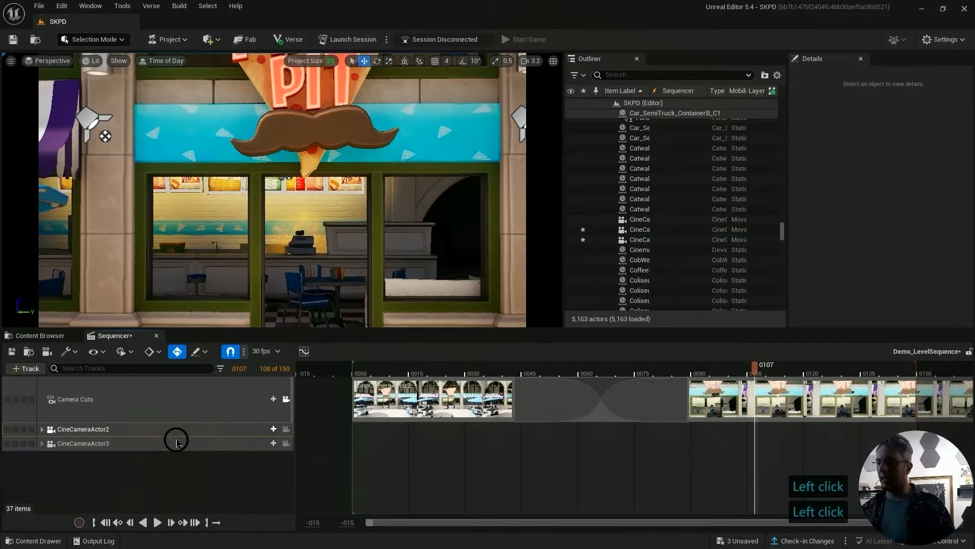
left_click(176, 441)
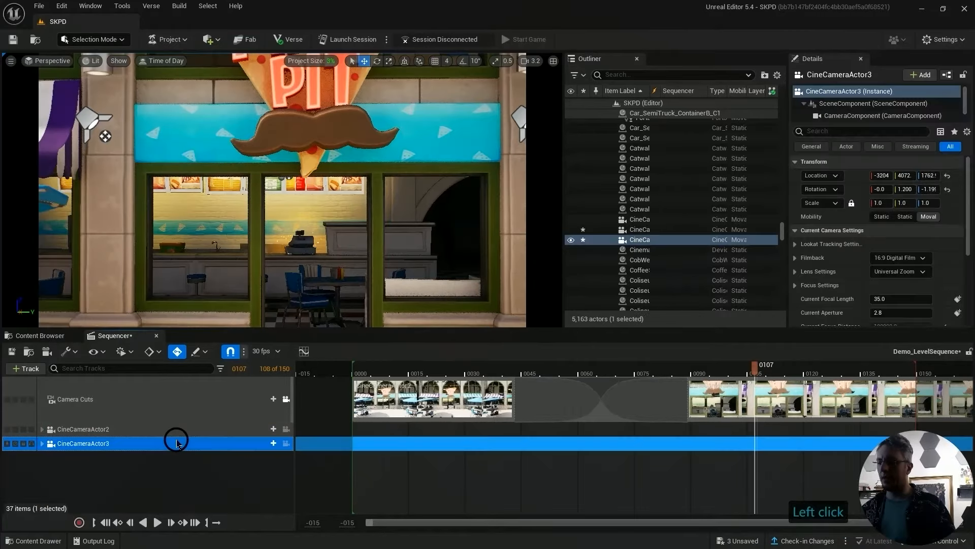
left_click(286, 444)
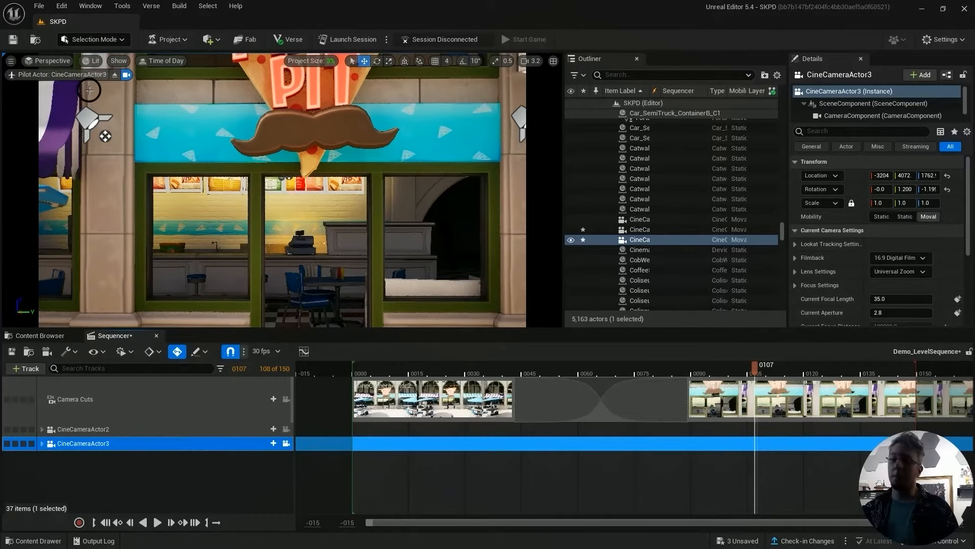
Fly the piloted CineCameraActor3 backward, sideways and down to a low angled view of the storefront and outdoor tables
right_click_drag(313, 226, 401, 233)
key("s")
key("s")
key("s")
key("d")
key("d")
key("s")
key("s")
key("d")
key("s")
key("s")
key("a")
key("q")
key("s")
key("q")
key("q")
key("d")
key("d")
Move the outdoor table and its blue chairs sideways in front of the storefront
left_click(376, 218)
key("s")
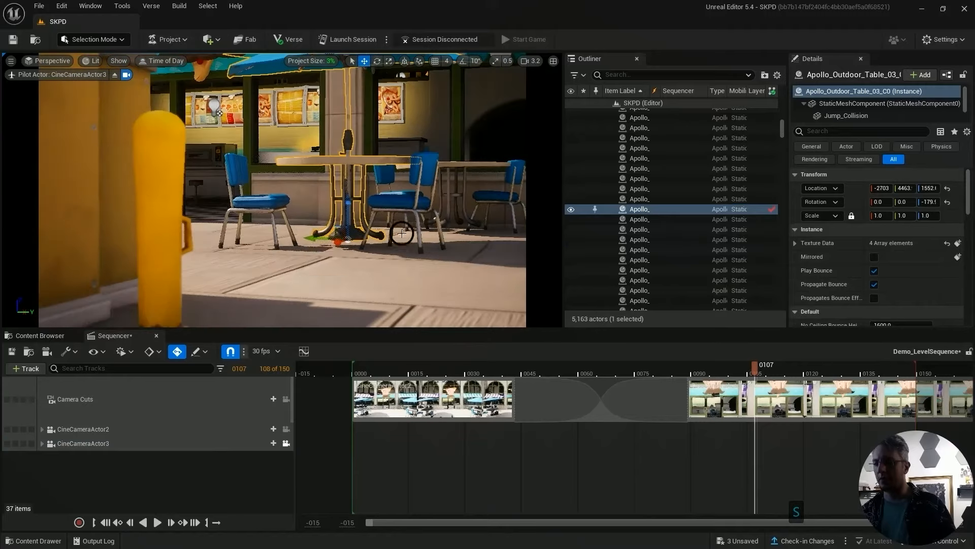
left_click_drag(321, 239, 470, 254)
left_click(379, 198)
left_click(259, 200)
left_click_drag(295, 252, 381, 256)
Reframe the piloted CineCameraActor3 so it looks up at the Pizza Pit sign with the umbrella table beside it
right_click_drag(405, 253, 432, 249)
key("d")
key("w")
key("w")
key("w")
key("s")
key("s")
key("a")
Adjust the outdoor table's Y location and pull CineCameraActor3 back slightly to refine the shot of the sign
left_click(470, 271)
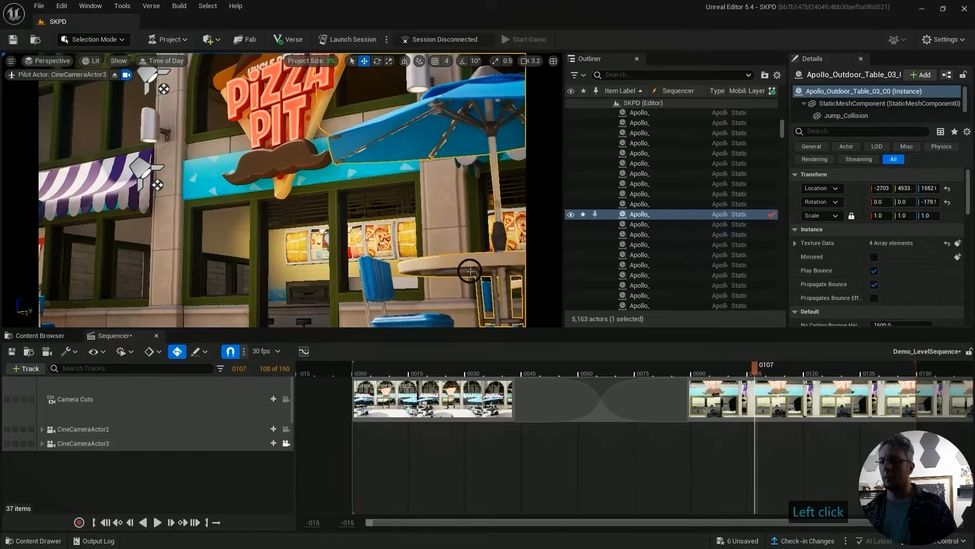
mouse_move(888, 188)
left_mouse_down()
mouse_move(906, 186)
mouse_move(884, 189)
mouse_move(893, 184)
left_mouse_up()
right_click_drag(321, 256, 356, 226)
key("s")
key("s")
key("w")
left_click(356, 227)
Lock the viewport to the Camera Cuts track and preview the new camera move, leaving the playhead at frame 23
left_click(286, 399)
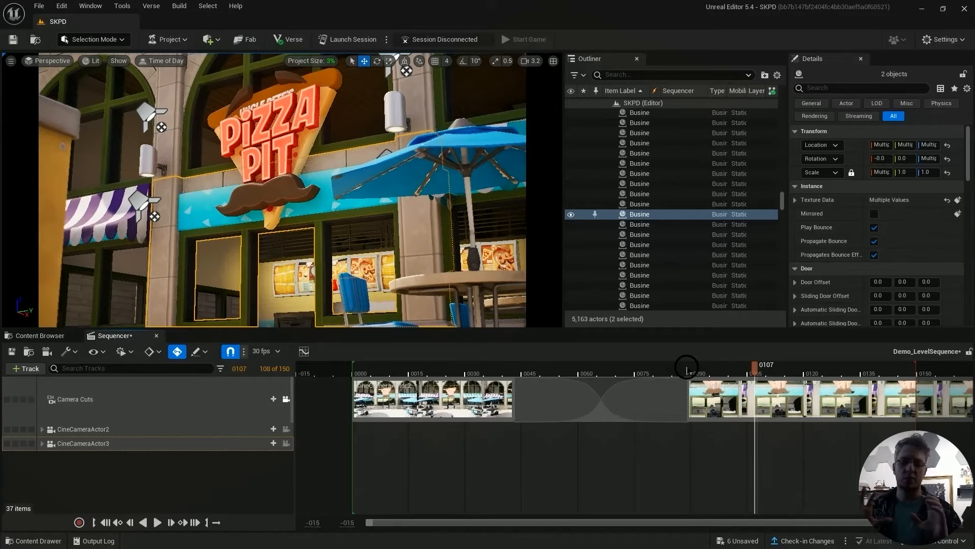
left_click_drag(744, 379, 487, 361)
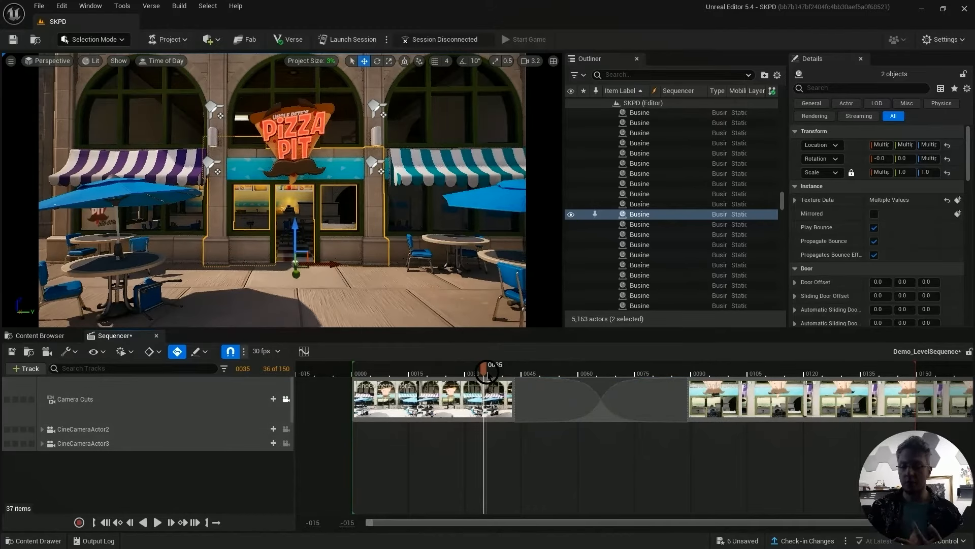
key("space")
left_click(499, 369)
left_click_drag(461, 370, 439, 369)
Pilot CineCameraActor2, turn it to an angled view of the storefront and stop piloting it
left_click(286, 429)
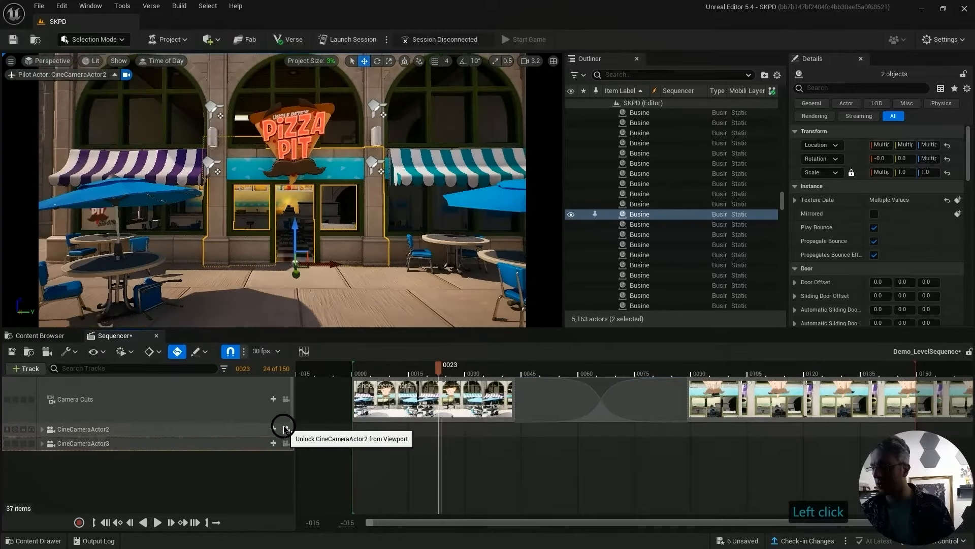
right_click_drag(35, 91, 34, 88)
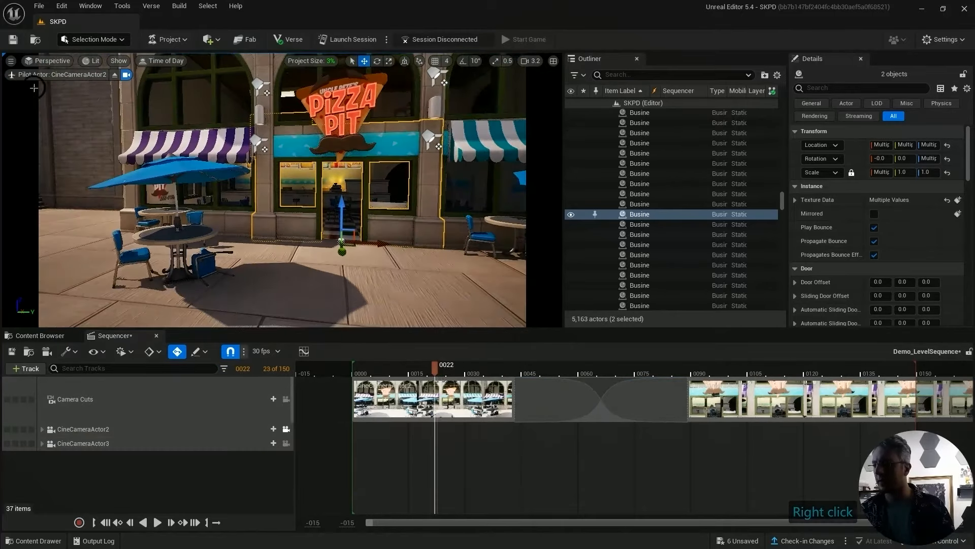
left_click(114, 76)
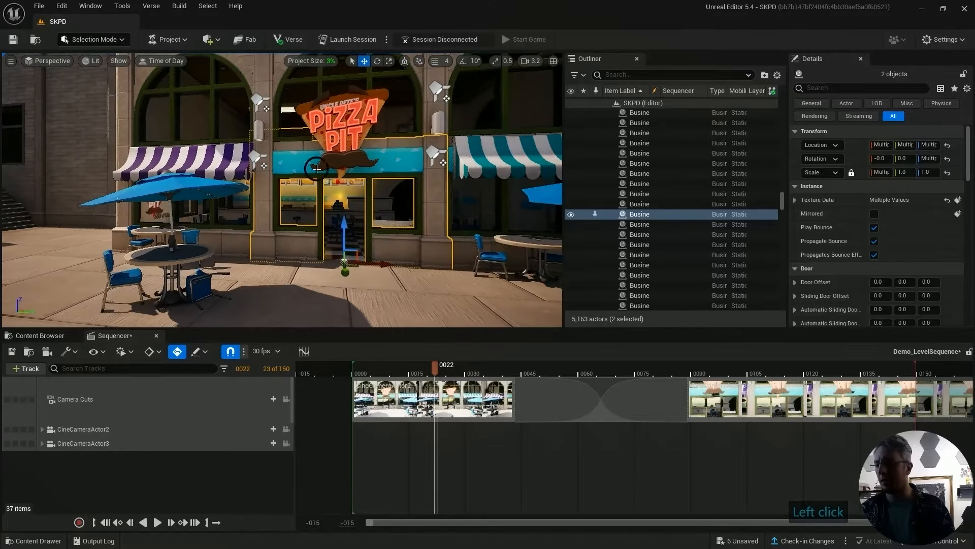
Examine the storefront and camera from a distant free view, and lock the viewport to the Camera Cuts track again
key("s")
key("d")
key("s")
right_click_drag(414, 218, 386, 230)
key("s")
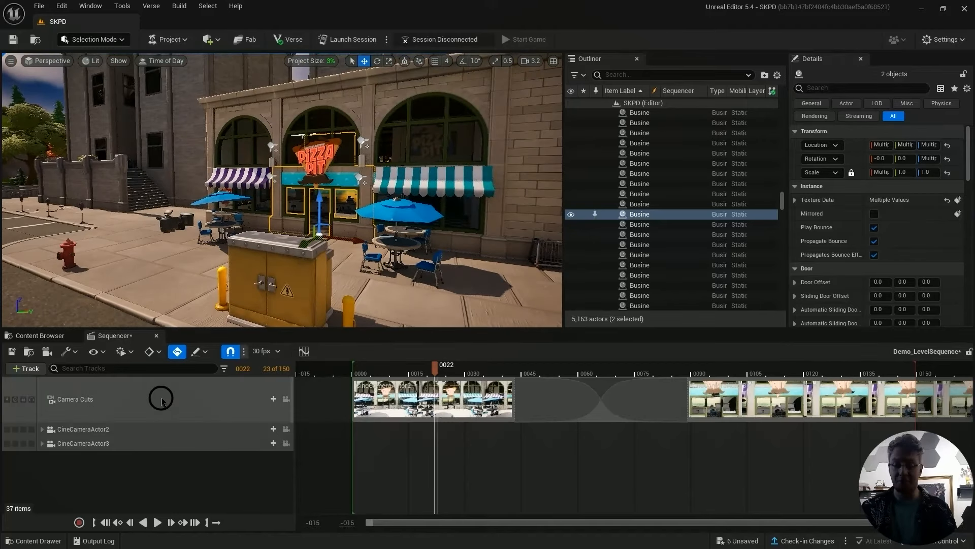
left_click(286, 400)
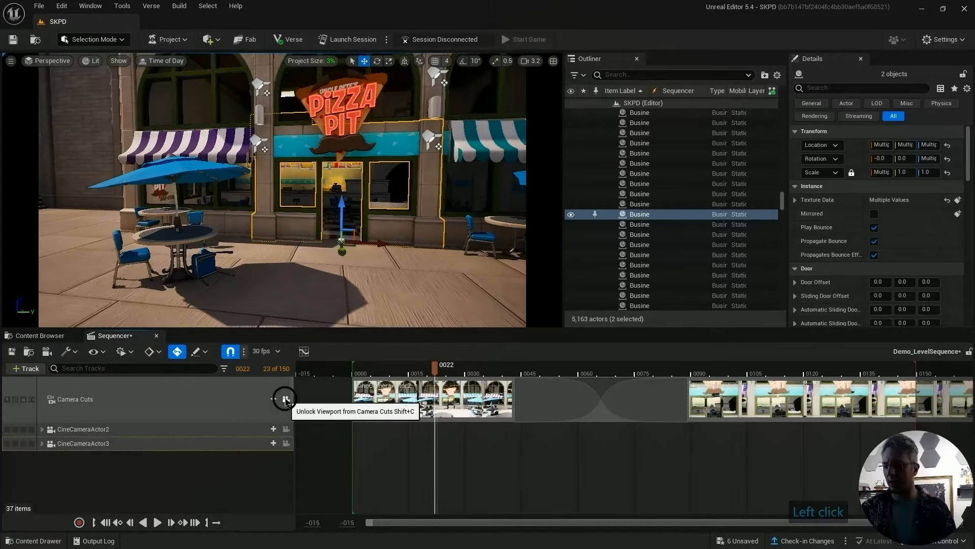
Pilot CineCameraActor2, pull it back to a high, angled wide view of the storefront and move the playhead to frame 29
left_click(286, 430)
right_click_drag(387, 226, 350, 282)
key("d")
key("d")
key("d")
key("d")
key("d")
key("d")
key("d")
key("d")
key("s")
key("s")
key("s")
key("s")
key("s")
key("s")
key("s")
key("s")
key("s")
mouse_move(472, 364)
left_mouse_down()
mouse_move(703, 364)
mouse_move(461, 364)
left_mouse_up()
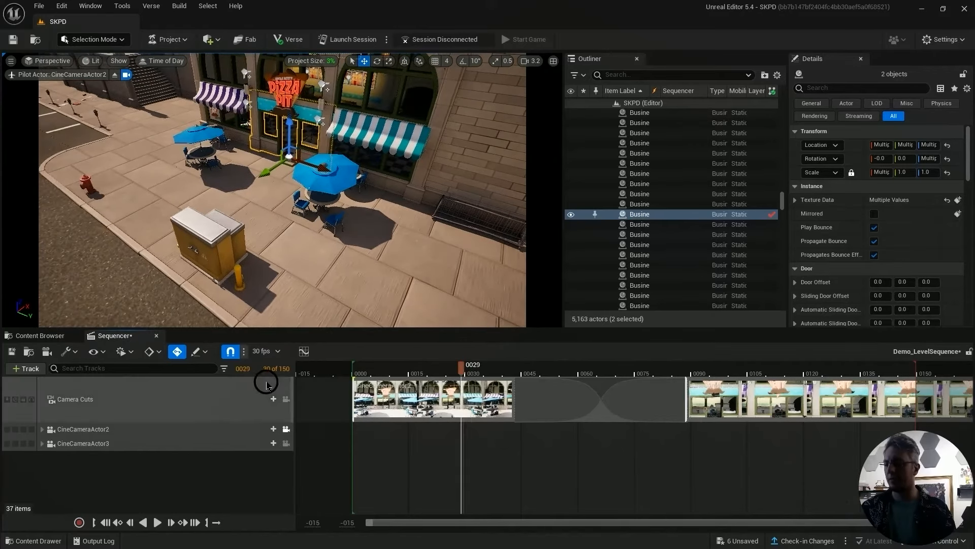
Lock the viewport to the Camera Cuts track and play the blend between the two cameras
left_click(286, 399)
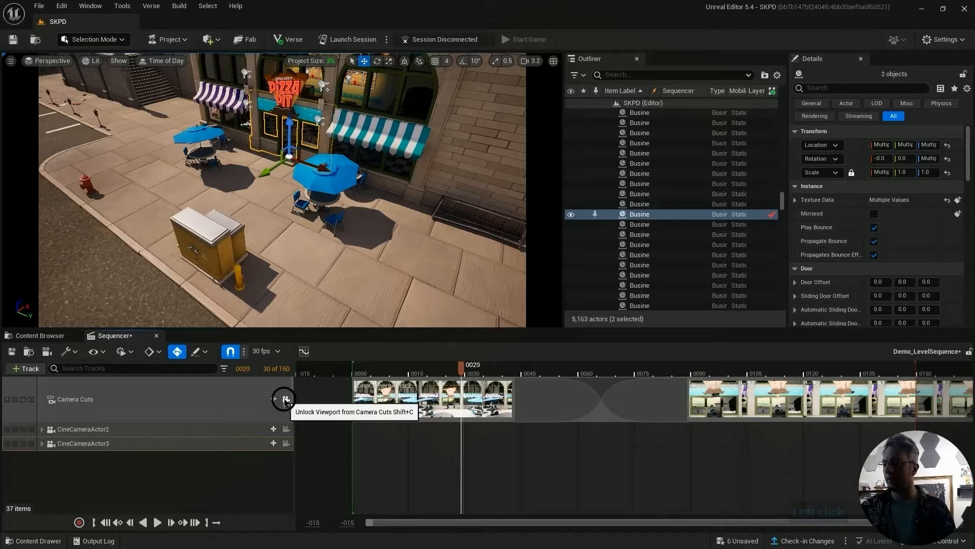
left_click_drag(462, 364, 497, 396)
key("space")
key("space")
left_click(473, 372)
key("space")
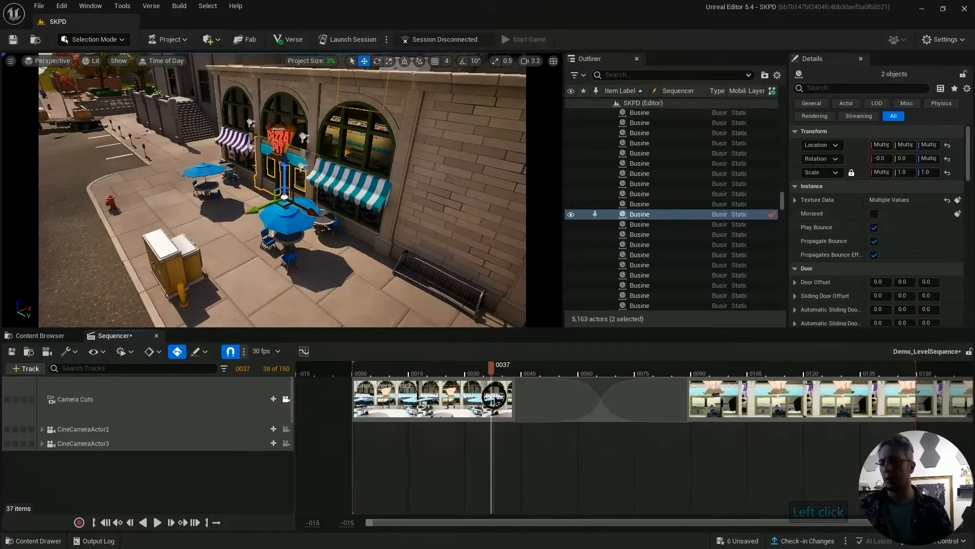
Save all unsaved work and scrub the camera blend back to frame 34
left_click(39, 5)
left_click(90, 116)
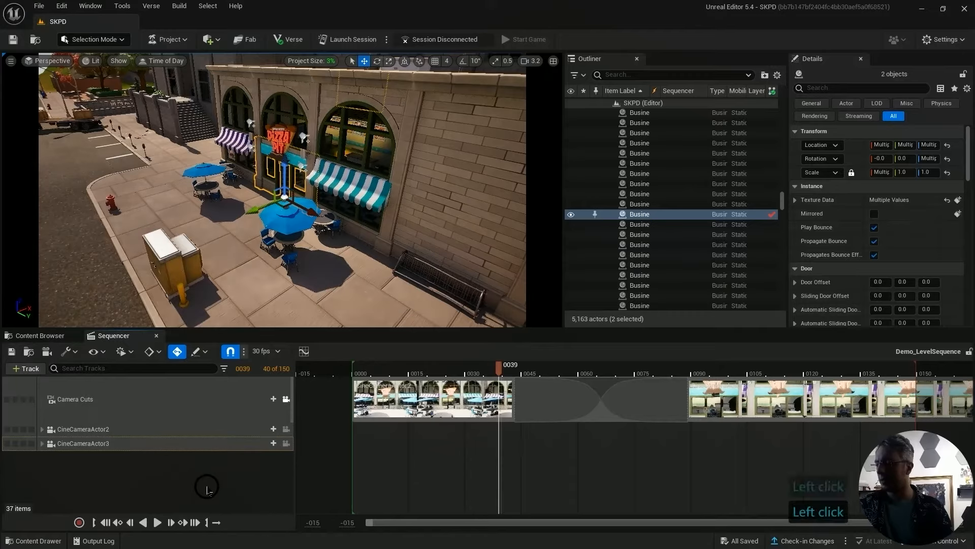
left_click(753, 385)
left_click_drag(597, 396, 480, 401)
Rename the CineCameraActor2 track to Cam_Pizza_Above
left_click(81, 429)
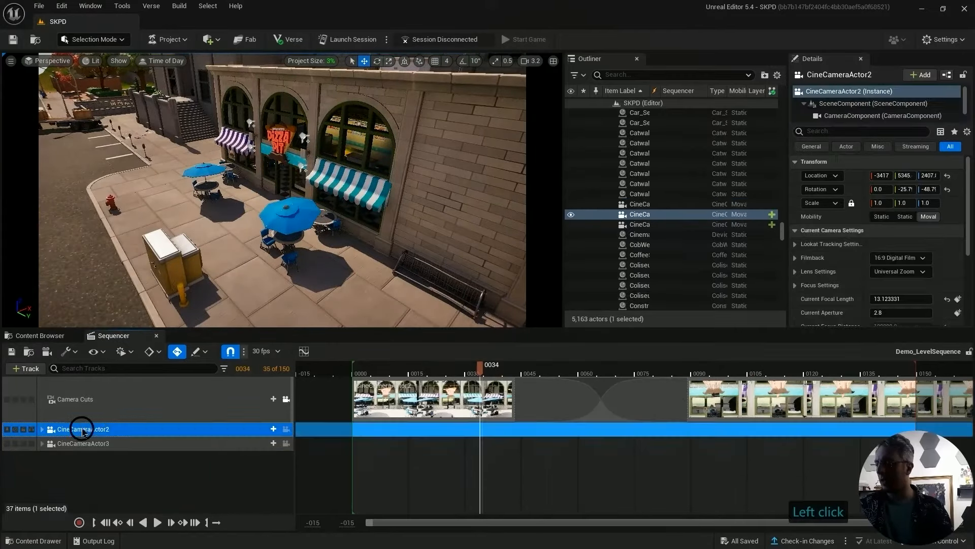
left_click(94, 429)
right_click(96, 431)
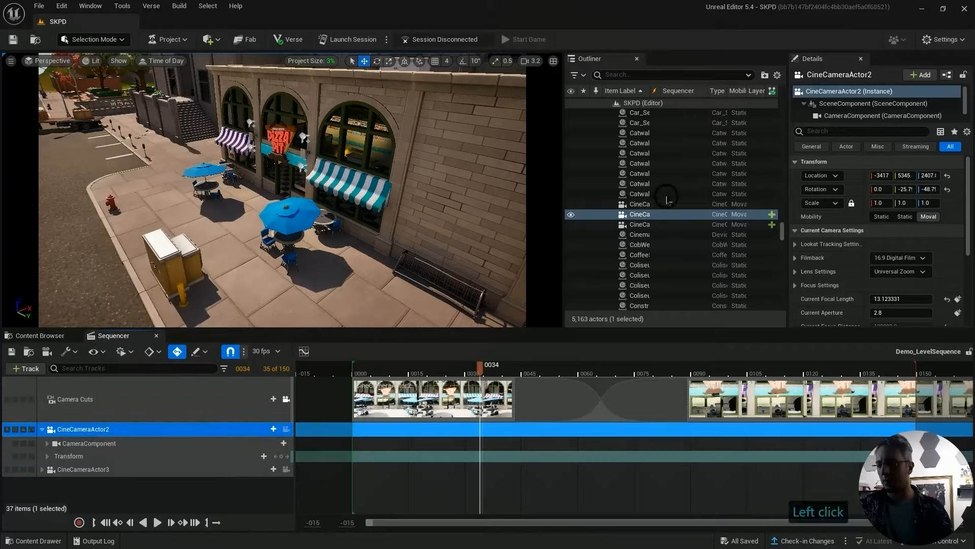
left_click(452, 394)
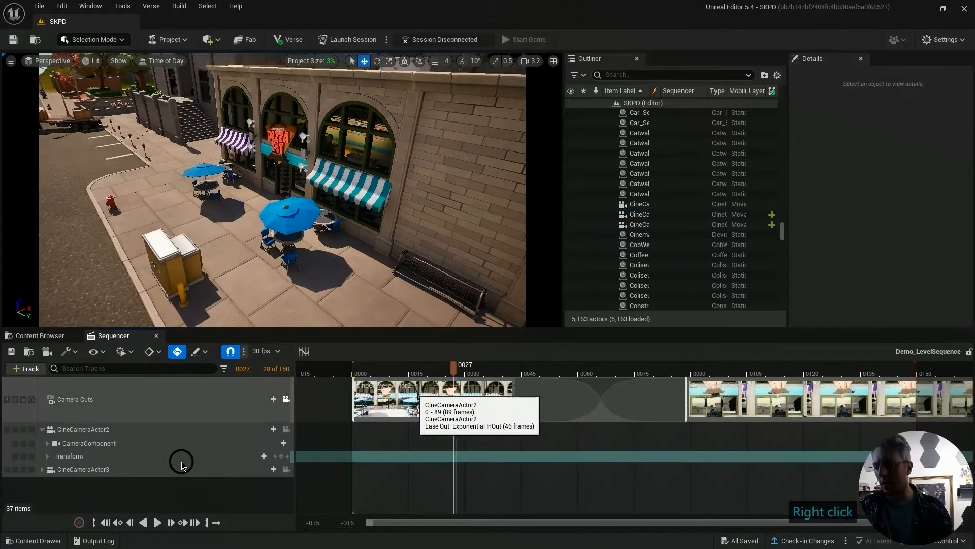
left_click(106, 427)
right_click(107, 428)
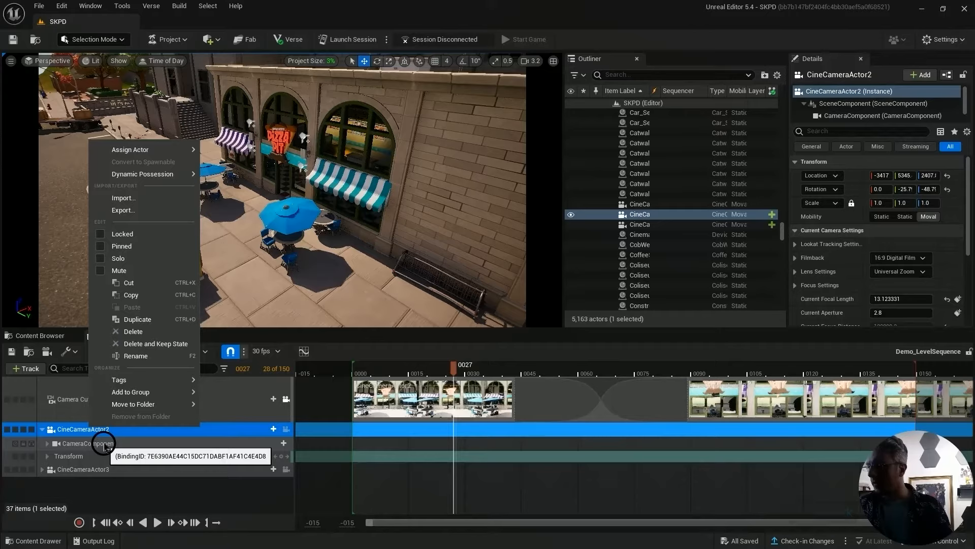
left_click(156, 357)
key("BackSpace")
type("Cam_Pizza_Above")
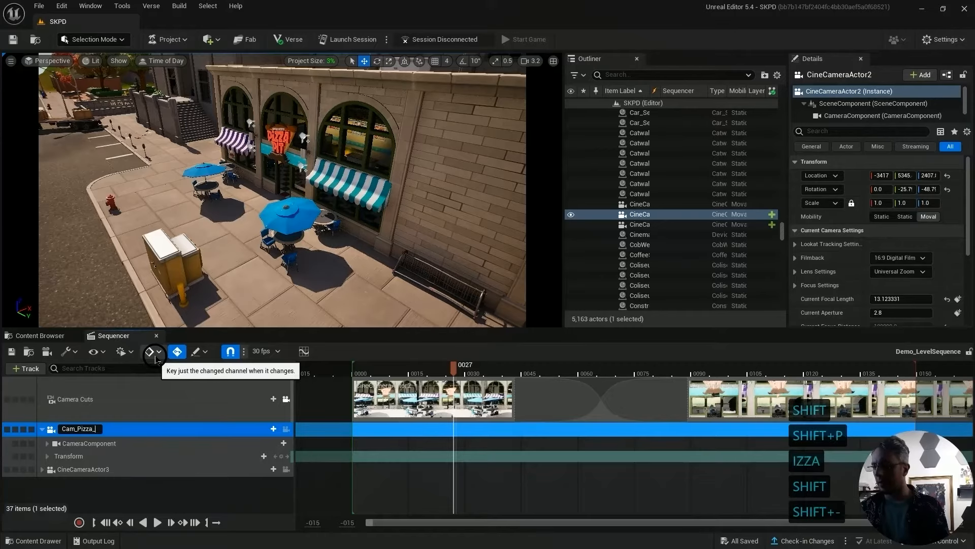
key("Return")
Rename the CineCameraActor3 track to Cam_Pizza_Close
left_click(99, 470)
right_click(100, 475)
left_click(96, 472)
key("F2")
type("Cam_Pizza_")
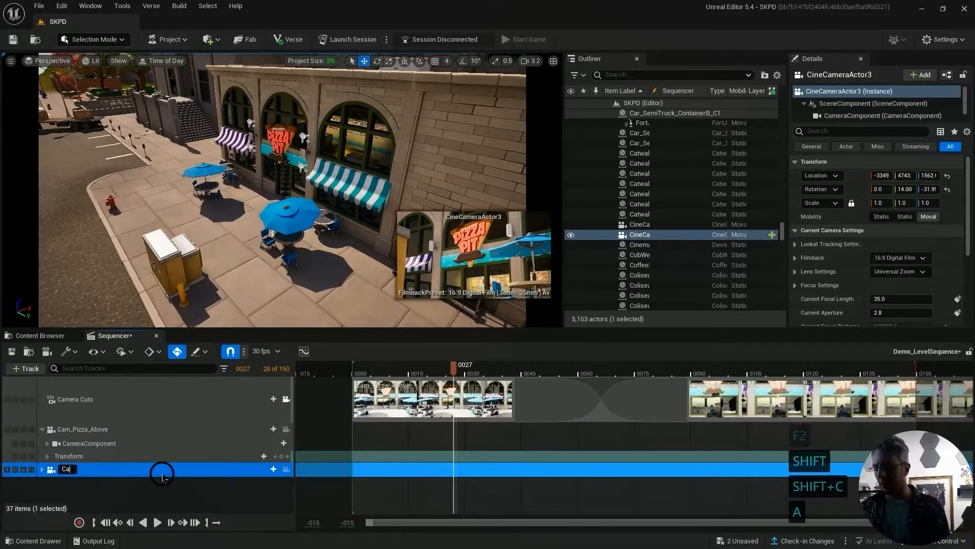
type("Close")
key("Return")
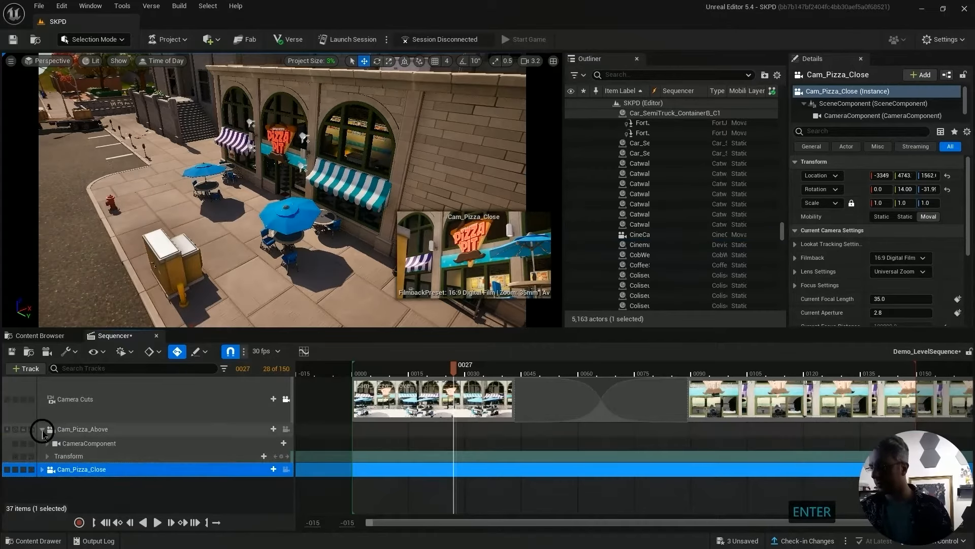
Collapse the Cam_Pizza_Above track, clear the selection and save the level sequence
left_click(42, 429)
left_click(120, 471)
left_click(12, 352)
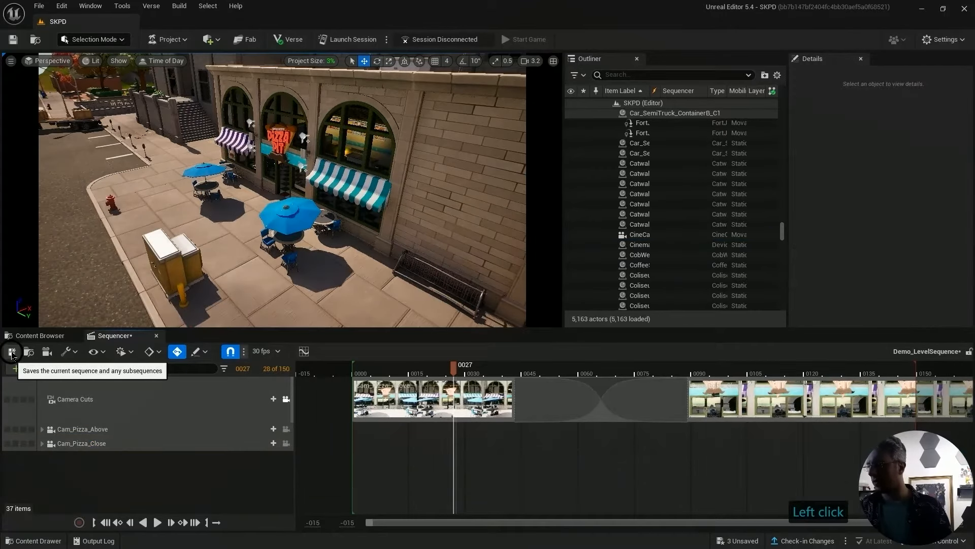
Replay the camera blend from several points before the transition to check the move towards the pizza sign
key("space")
key("space")
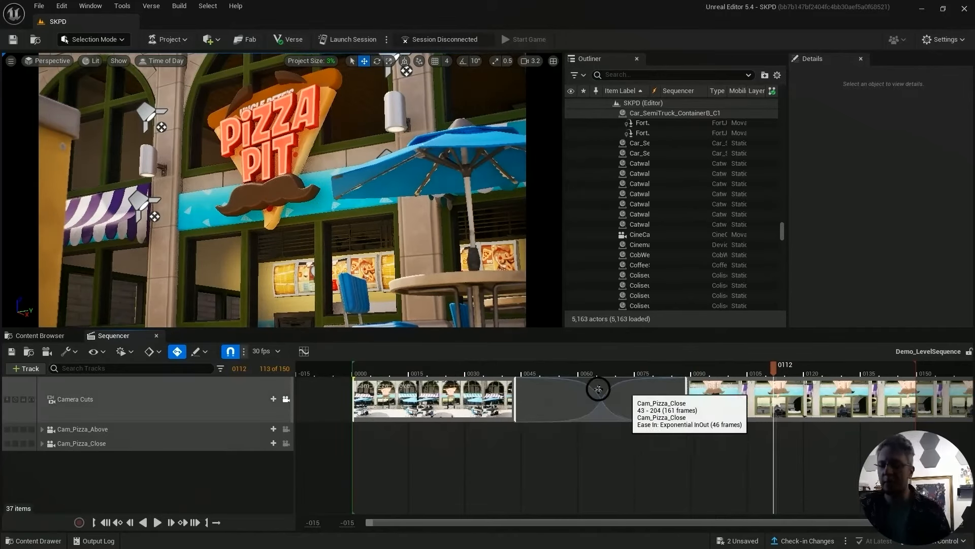
left_click_drag(526, 364, 447, 369)
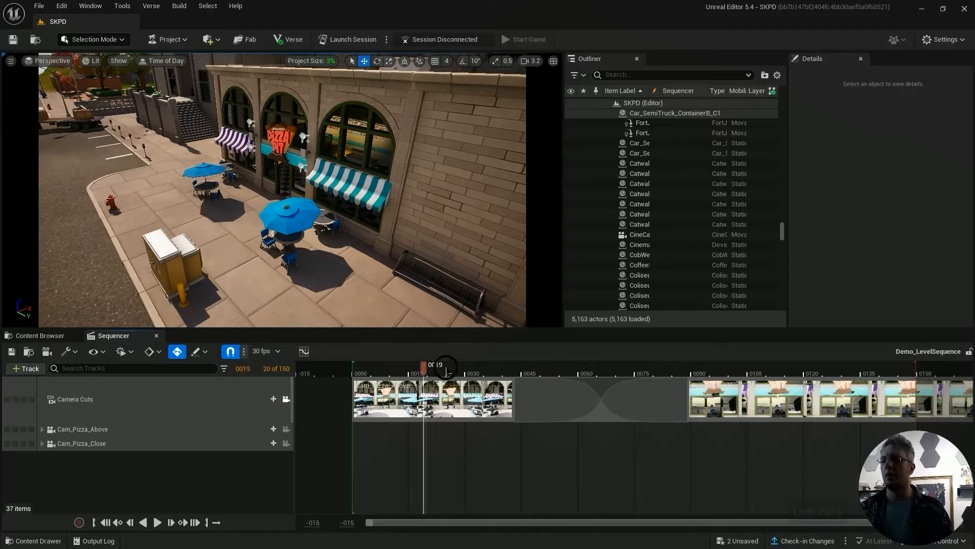
key("space")
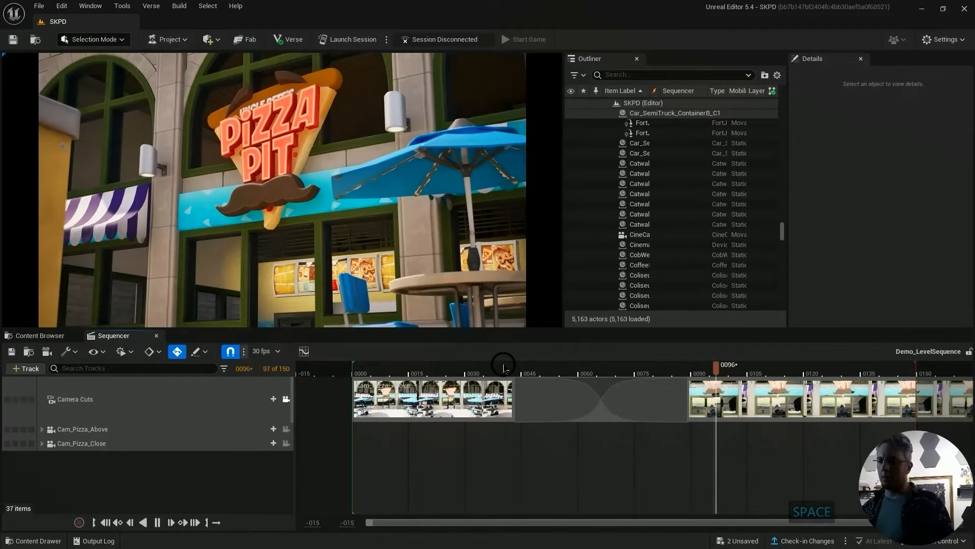
key("space")
left_click(386, 366)
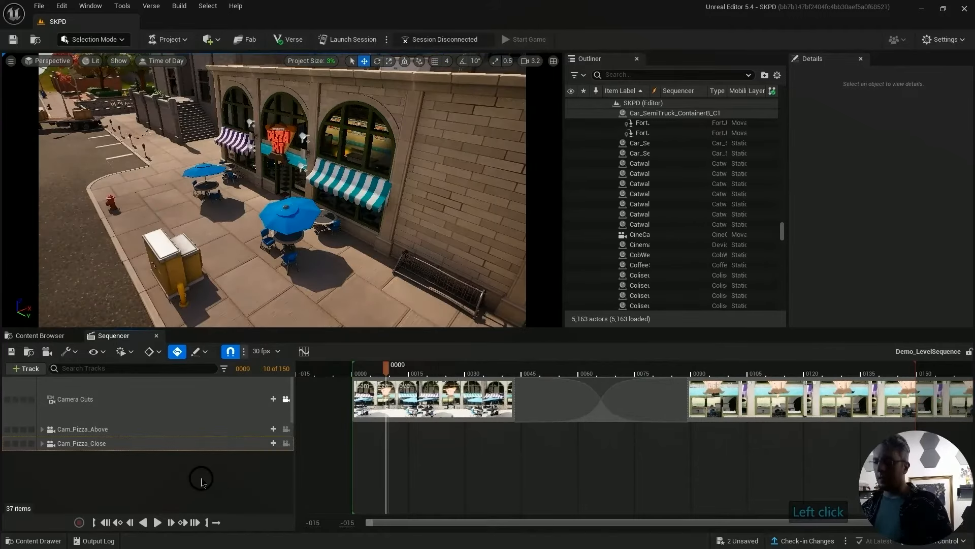
key("space")
key("space")
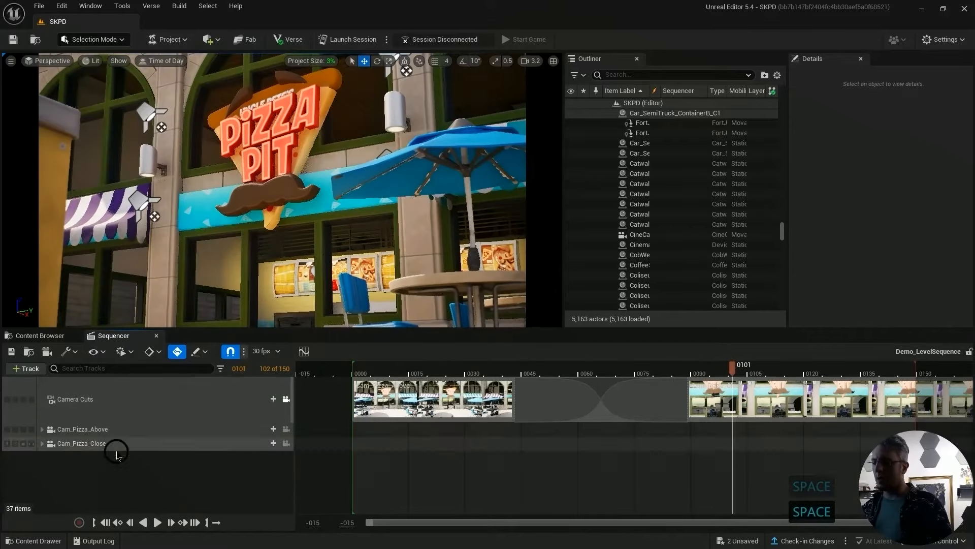
left_click(92, 465)
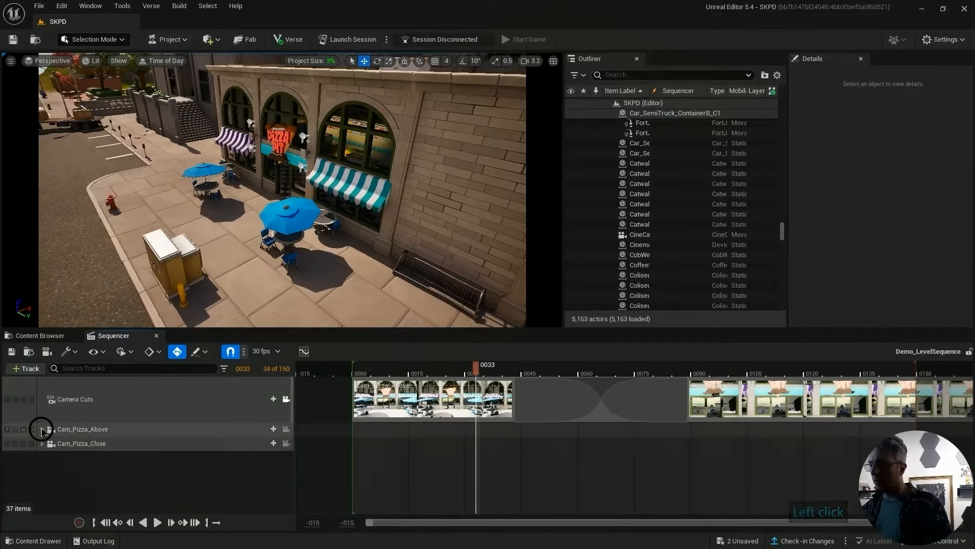
left_click(42, 430)
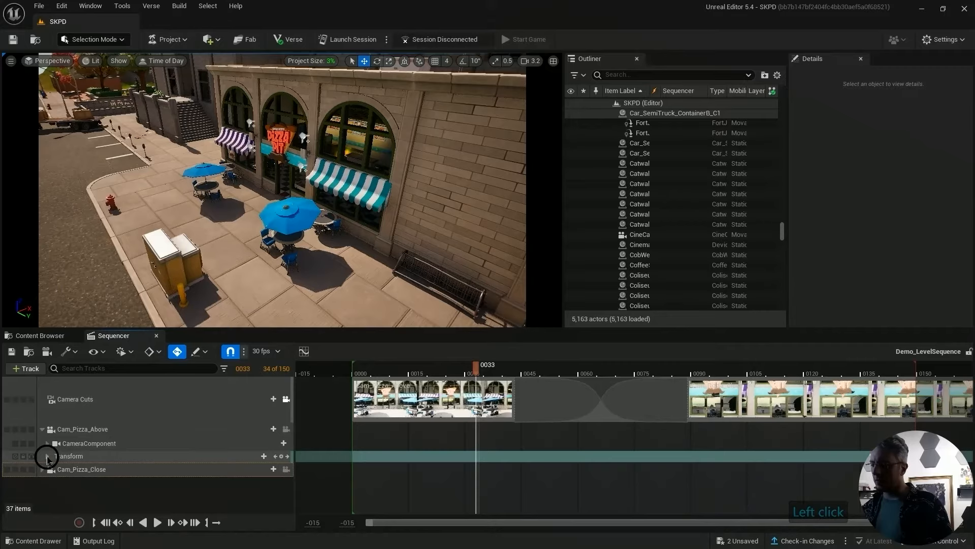
left_click(47, 456)
left_click(47, 456)
left_click(42, 429)
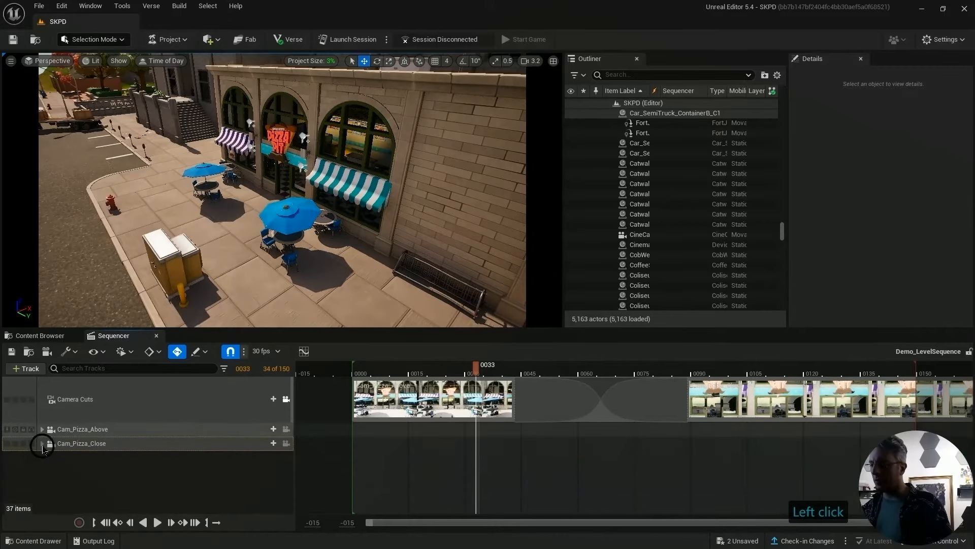
Expand the Transform track of Cam_Pizza_Above down to its individual Location and Rotation channels
left_click(84, 430)
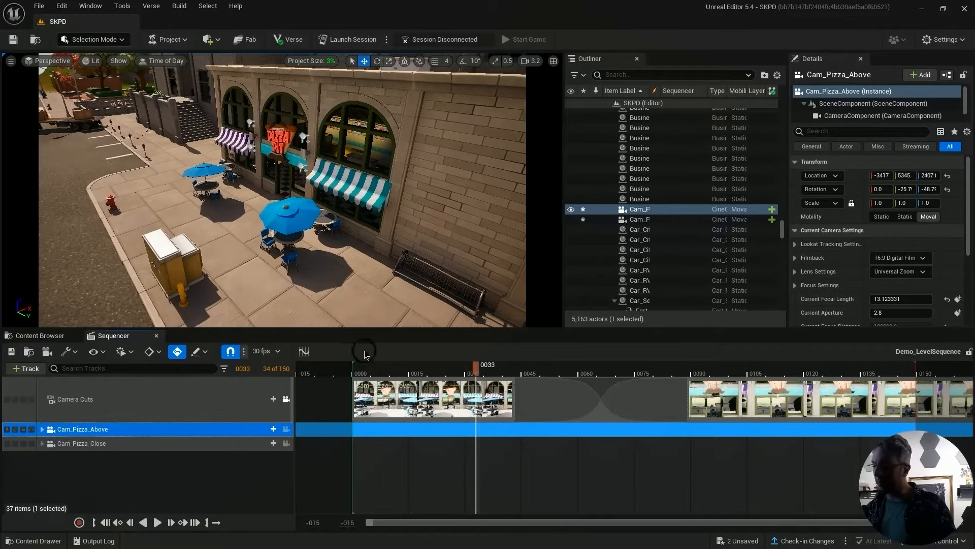
left_click_drag(379, 365, 408, 364)
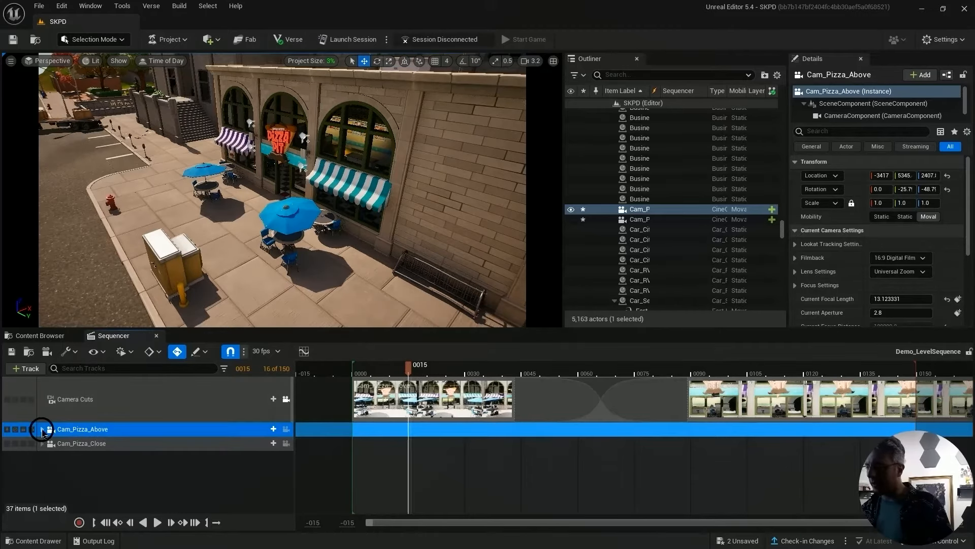
left_click(42, 430)
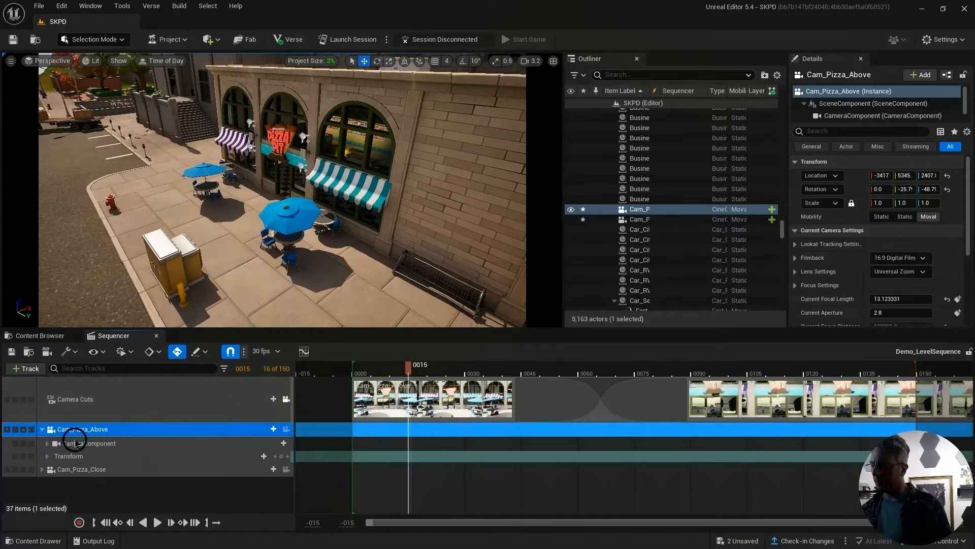
left_click(127, 429)
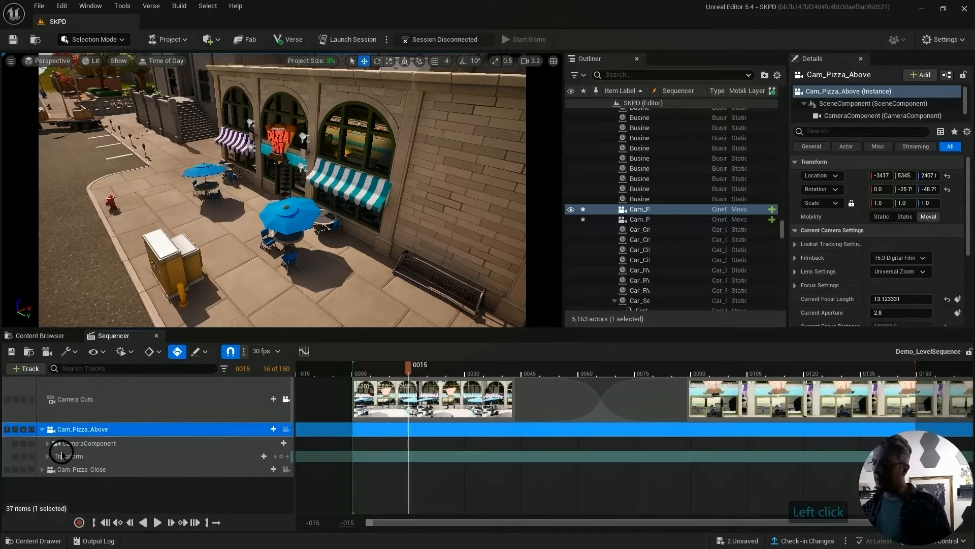
left_click(113, 459)
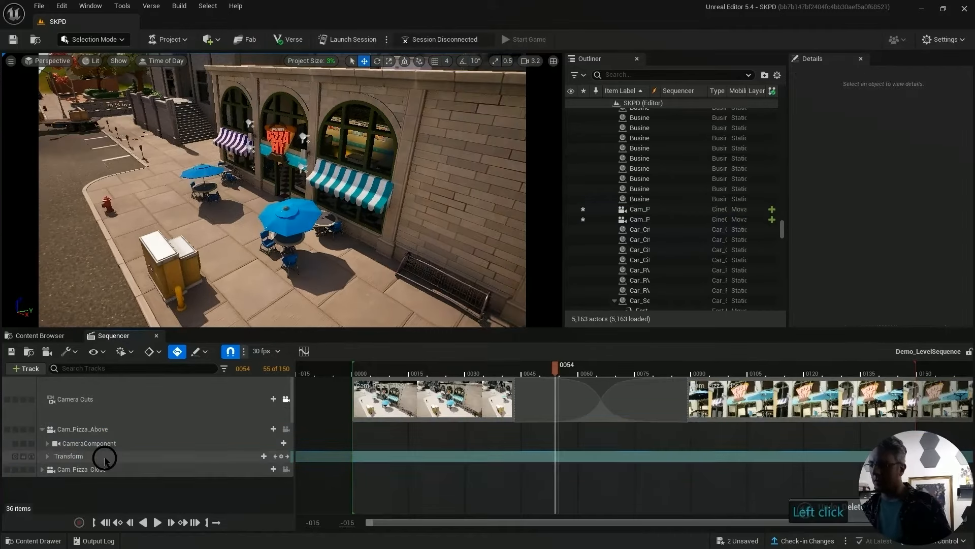
left_click(106, 459)
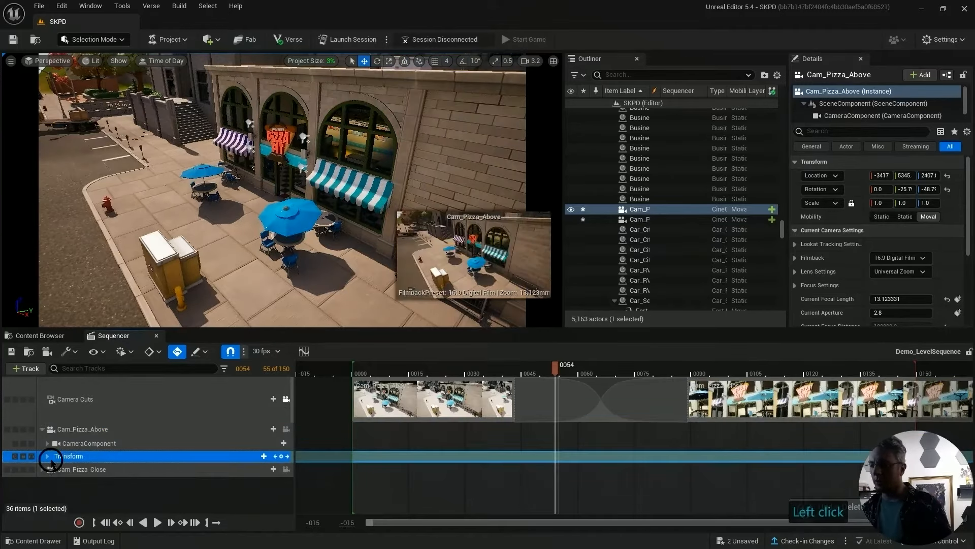
left_click(48, 456)
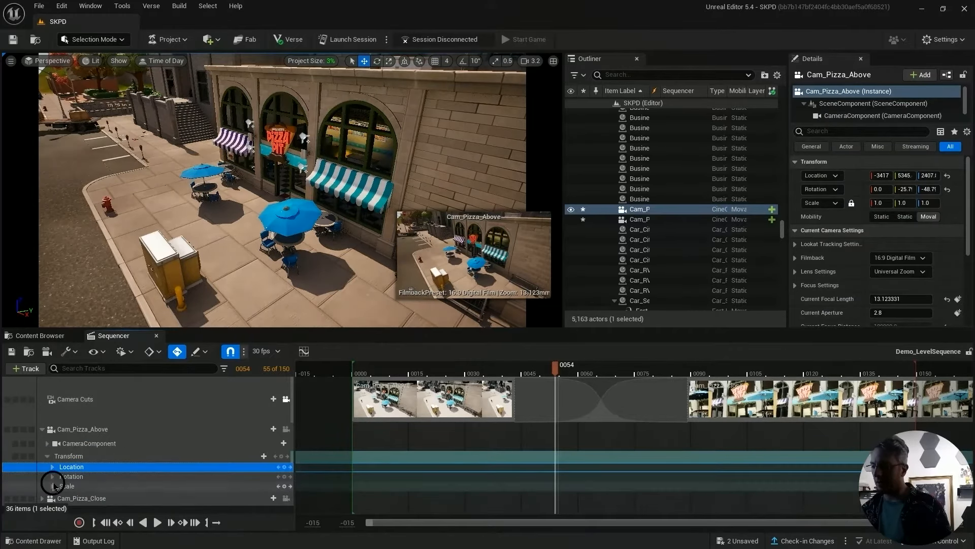
left_click(52, 467)
left_click(52, 499)
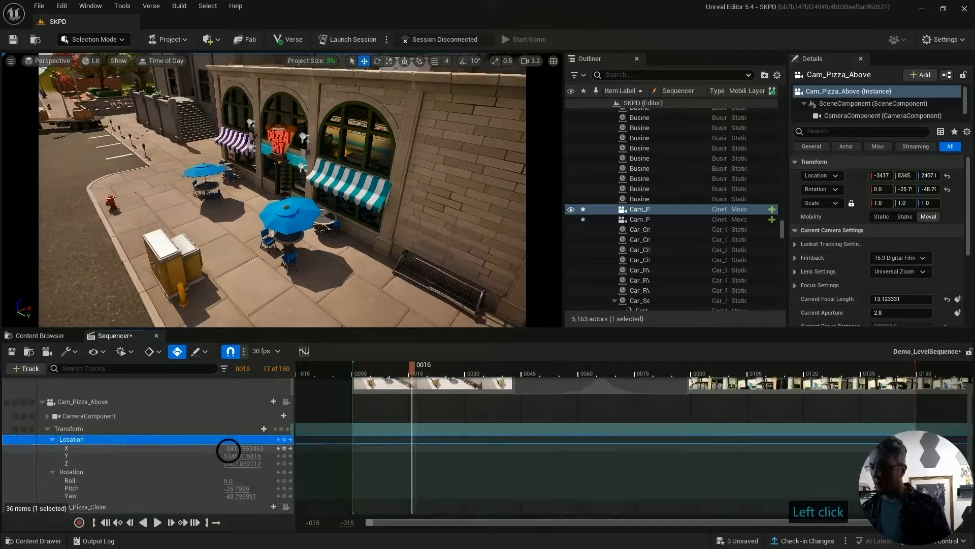
Set Cam_Pizza_Above's location to X -3423, Y 5352, Z 2419, its pitch to 0 and its yaw to about 309.6
left_click_drag(228, 449, 236, 481)
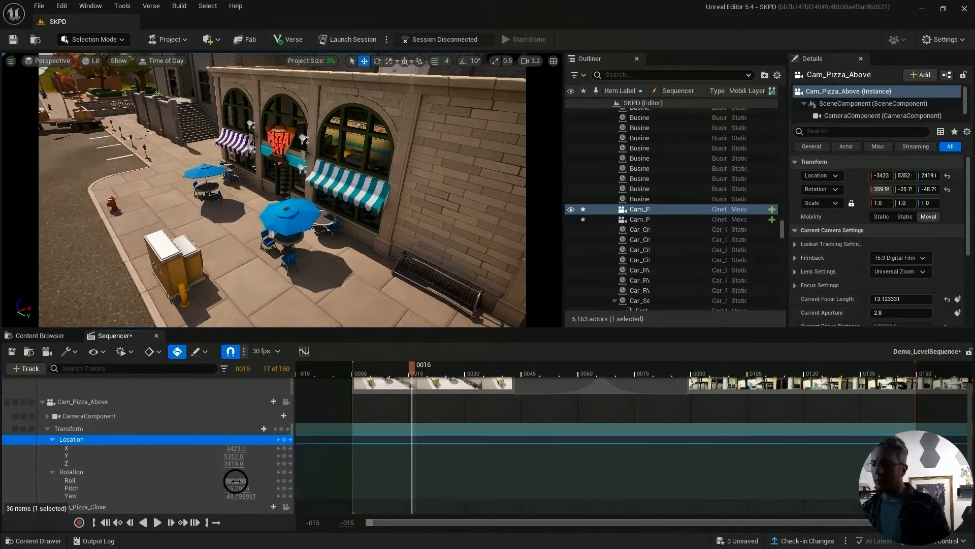
left_click(235, 481)
mouse_move(234, 481)
left_mouse_down()
mouse_move(243, 489)
mouse_move(213, 490)
mouse_move(243, 492)
left_mouse_up()
left_click(237, 490)
left_click(254, 500)
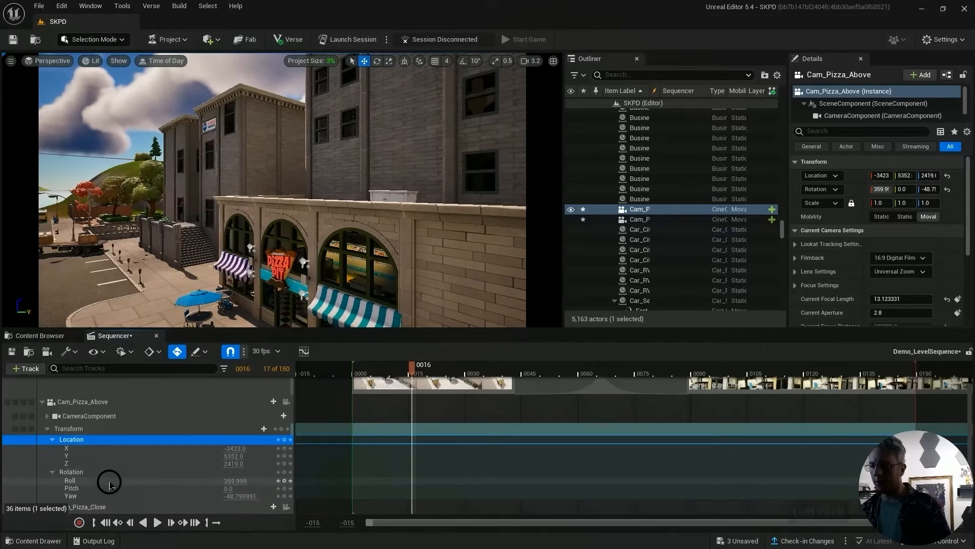
left_click_drag(246, 496, 274, 496)
key("ctrl+z")
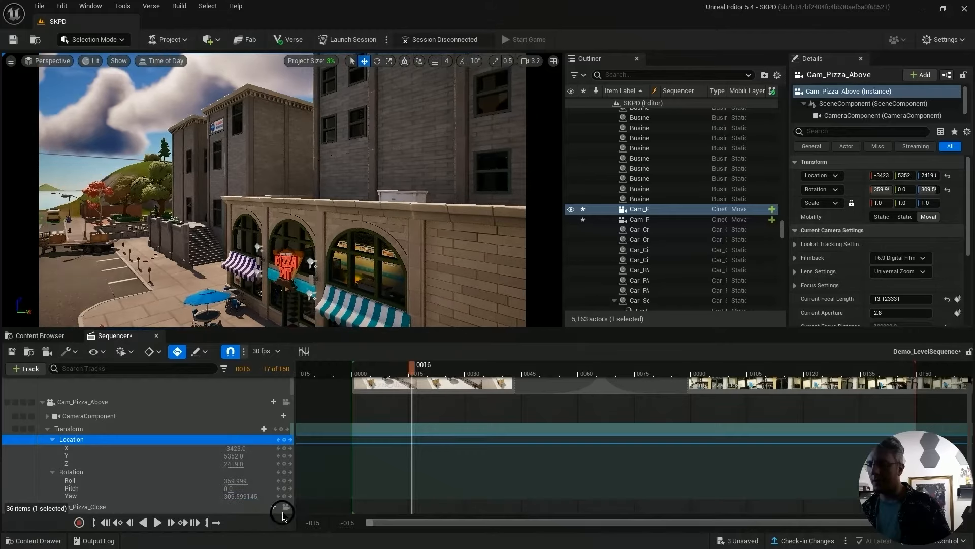
Pilot Cam_Pizza_Above and tilt it back down to the storefront, at about -23.4 pitch and 309.8 yaw
left_click(286, 402)
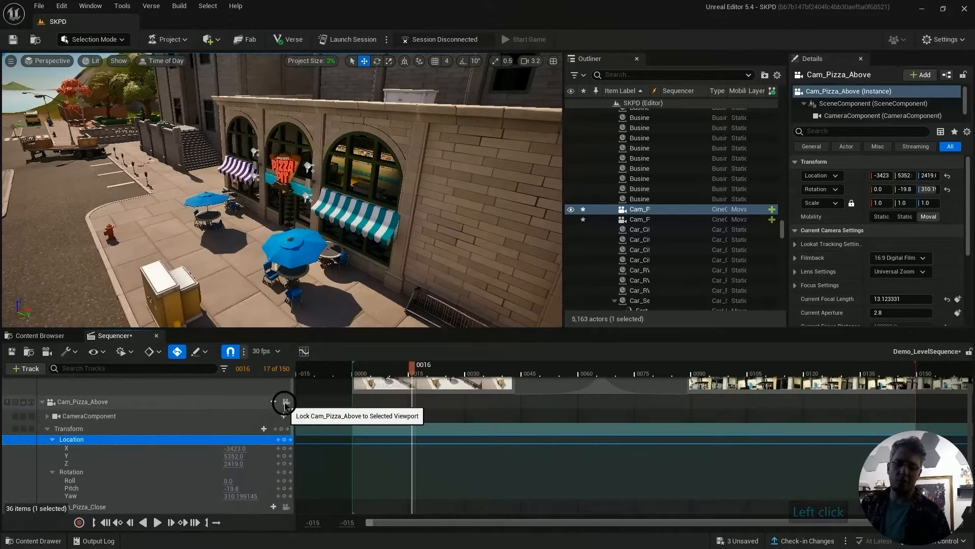
right_click_drag(329, 186, 329, 189)
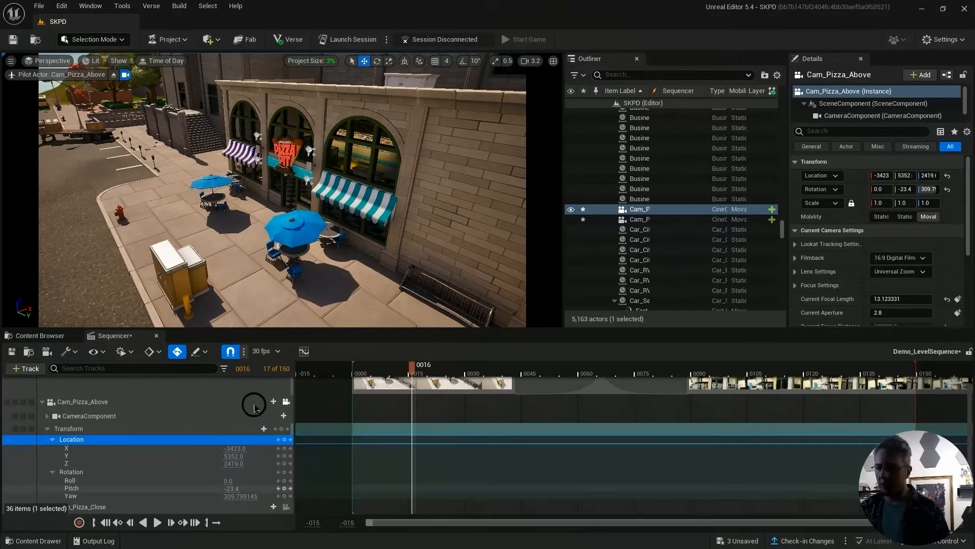
Add a Location keyframe on all three axes of Cam_Pizza_Above at frame 51
scroll(477, 429, "up", 2)
left_click(508, 380)
left_click(445, 363)
left_click_drag(446, 363, 675, 366)
left_click_drag(755, 379, 528, 395)
left_click_drag(518, 395, 544, 392)
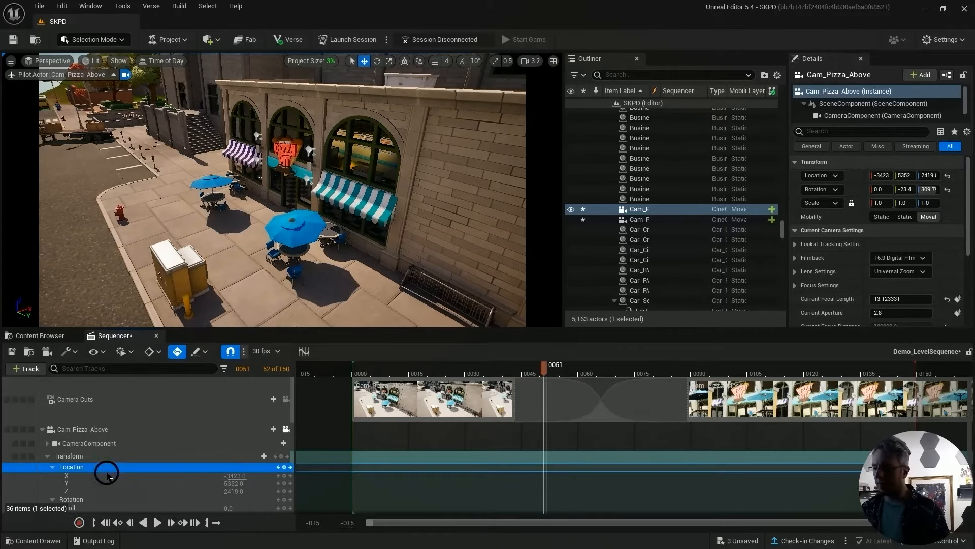
left_click(284, 467)
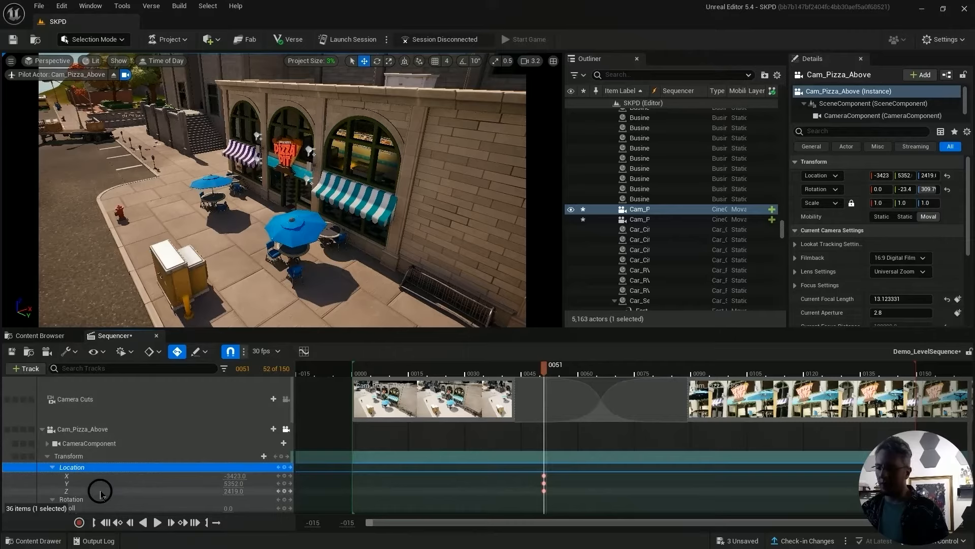
Undo the three-axis Location keyframe and try keying single channels of Cam_Pizza_Above's transform at frame 51
key("ctrl+z")
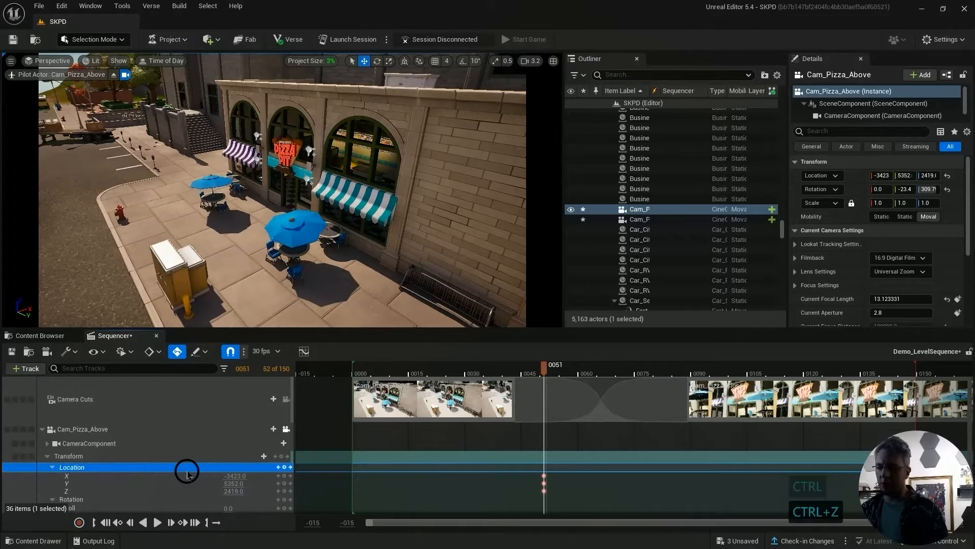
left_click(284, 476)
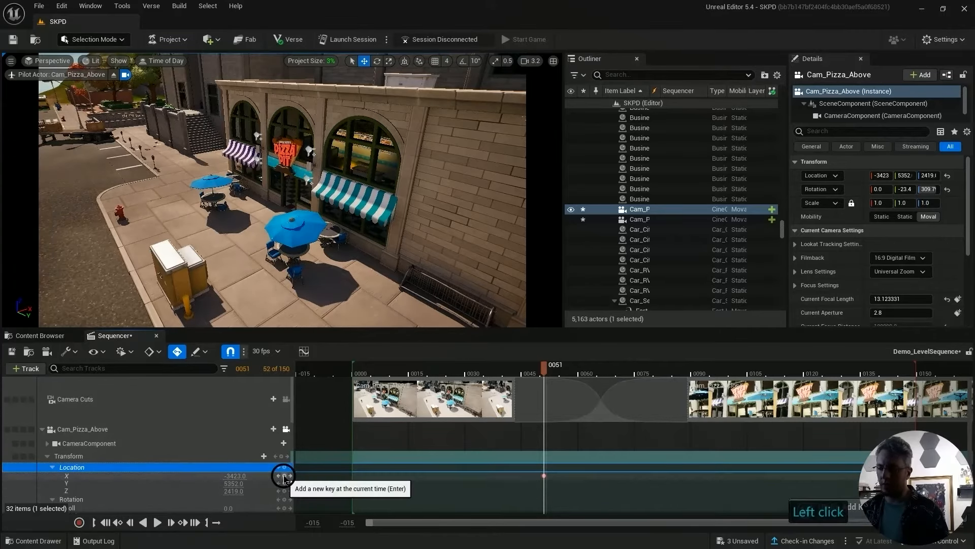
scroll(283, 485, "down", 1)
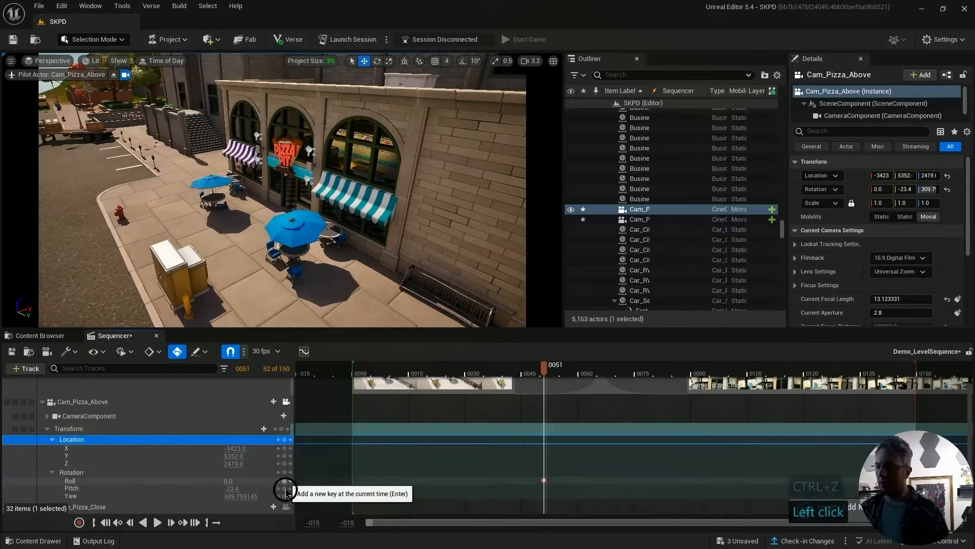
left_click(284, 496)
key("ctrl+z")
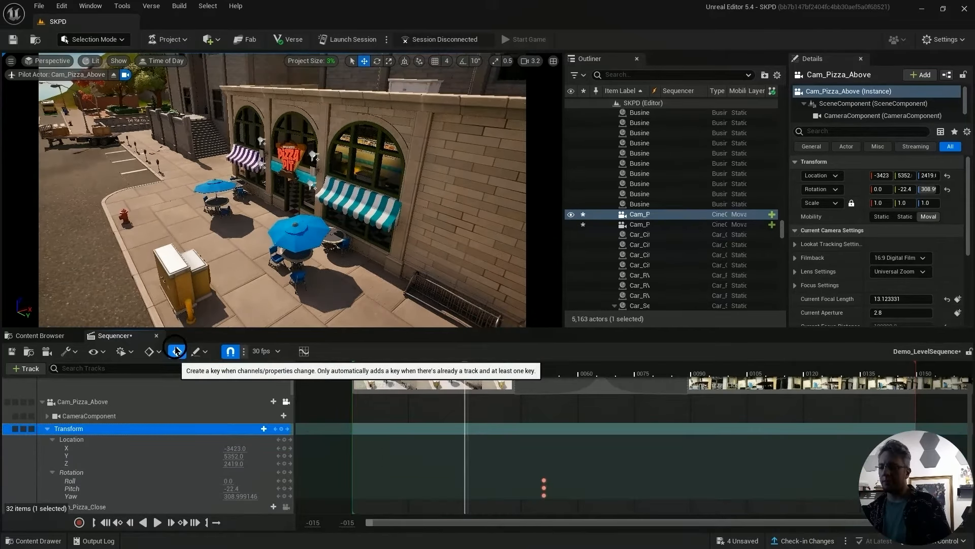
Key the whole Transform of Cam_Pizza_Above at frame 51, with automatic keying enabled
left_click(178, 352)
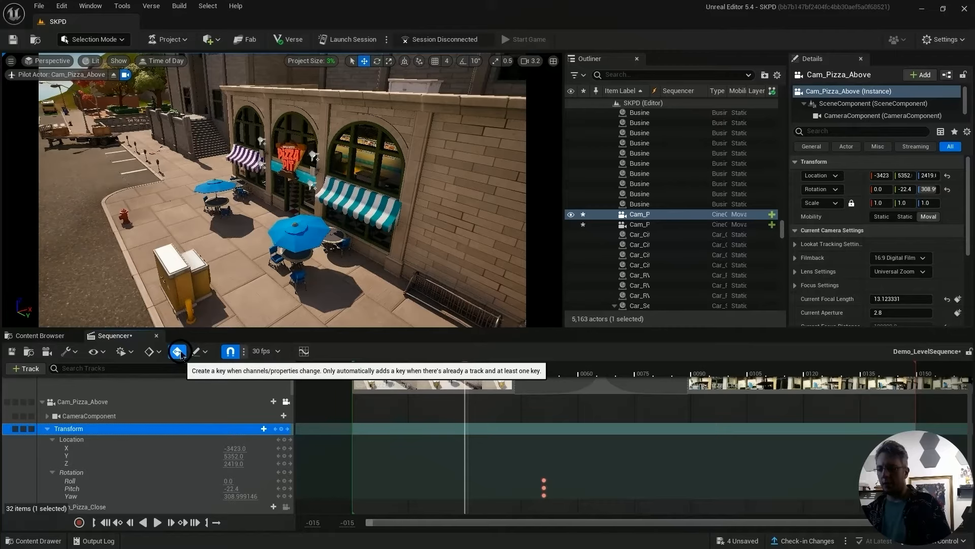
left_click(545, 375)
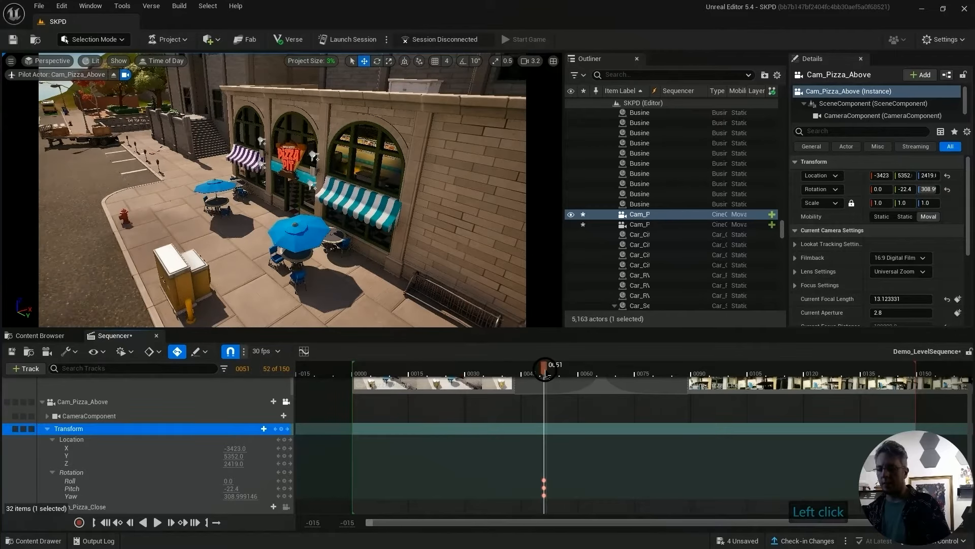
left_click(281, 429)
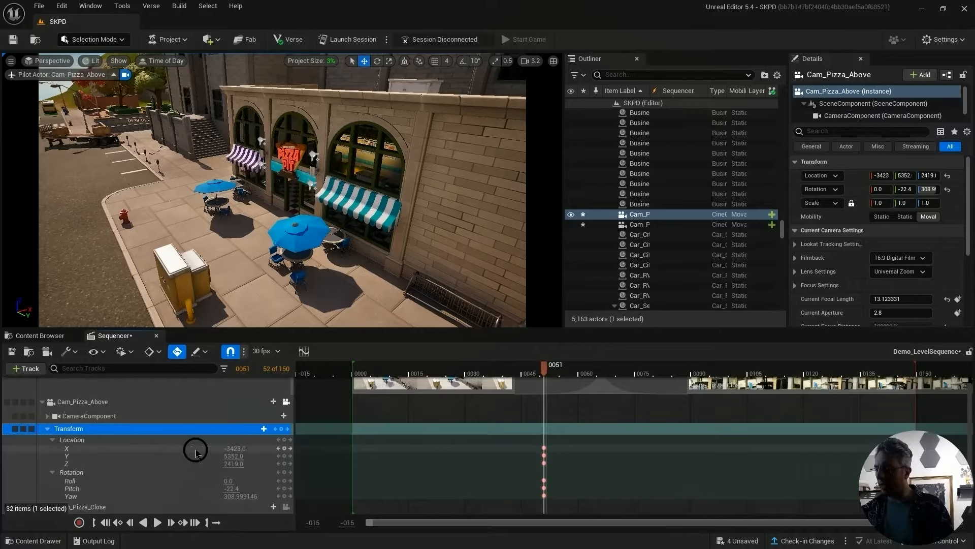
At frame 0, fly the piloted Cam_Pizza_Above back to about X -3908, Y 5921, Z 2766, at -21 pitch and 310.4 yaw
left_click_drag(544, 364, 352, 381)
right_click_drag(325, 226, 347, 220)
key("s")
key("s")
key("s")
key("w")
key("s")
key("a")
key("d")
key("s")
key("s")
key("s")
key("s")
key("d")
key("w")
key("s")
key("s")
key("s")
key("w")
key("s")
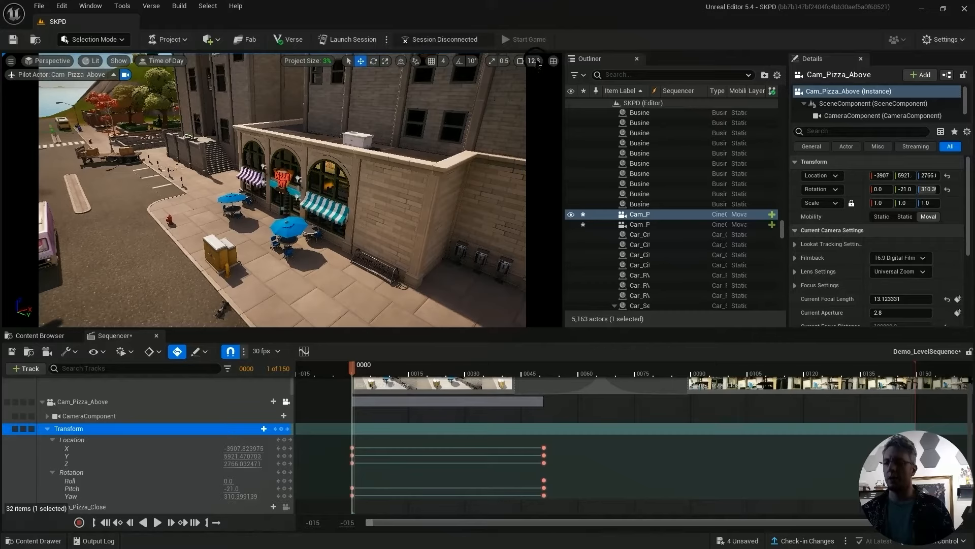
Lower the camera speed to 0.4 and fly Cam_Pizza_Above back and up to about X -5433, Y 7739, Z 5981, pitch -34, yaw 308.2
left_click(534, 61)
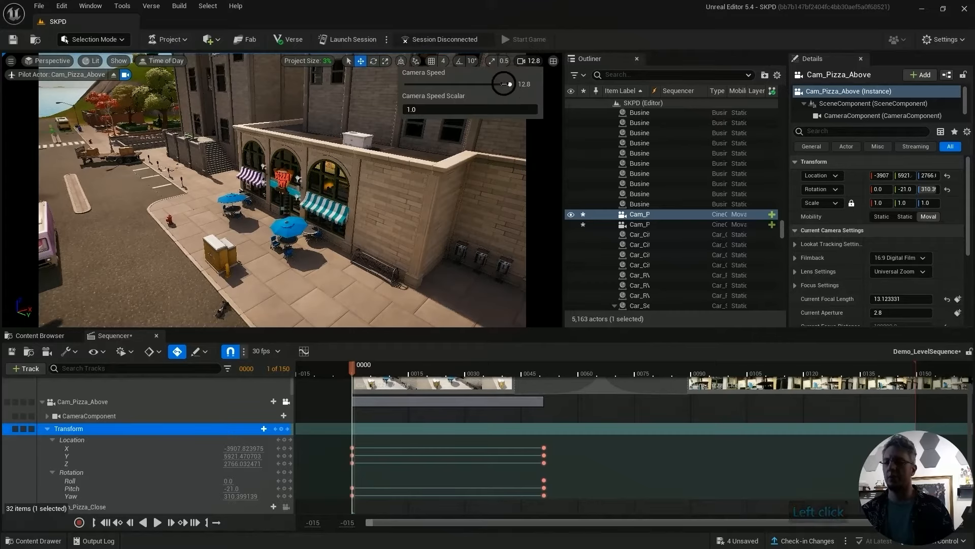
left_click_drag(505, 84, 445, 89)
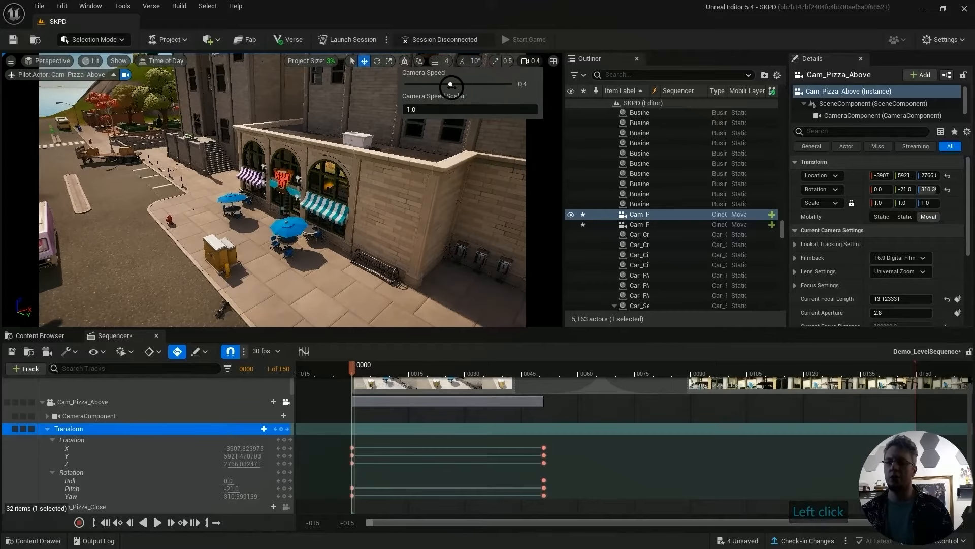
key("s")
key("s")
key("w")
mouse_move(311, 254)
right_mouse_down()
mouse_move(312, 239)
mouse_move(312, 266)
mouse_move(327, 257)
mouse_move(319, 250)
mouse_move(315, 276)
mouse_move(321, 250)
right_mouse_up()
key("w")
key("w")
key("w")
key("w")
key("q")
key("q")
key("q")
key("q")
key("q")
key("q")
key("q")
key("e")
key("e")
key("e")
key("e")
key("e")
key("e")
key("e")
key("e")
key("e")
key("e")
key("e")
key("q")
key("q")
key("q")
key("q")
key("q")
key("q")
key("q")
key("a")
key("a")
key("a")
key("a")
key("a")
key("a")
key("a")
key("e")
key("e")
key("e")
key("e")
key("e")
key("e")
key("e")
key("e")
key("e")
key("s")
key("s")
key("s")
key("s")
key("s")
key("s")
key("s")
key("s")
key("s")
key("s")
key("s")
key("s")
key("s")
key("s")
key("s")
key("s")
key("s")
key("s")
key("s")
key("s")
key("s")
key("s")
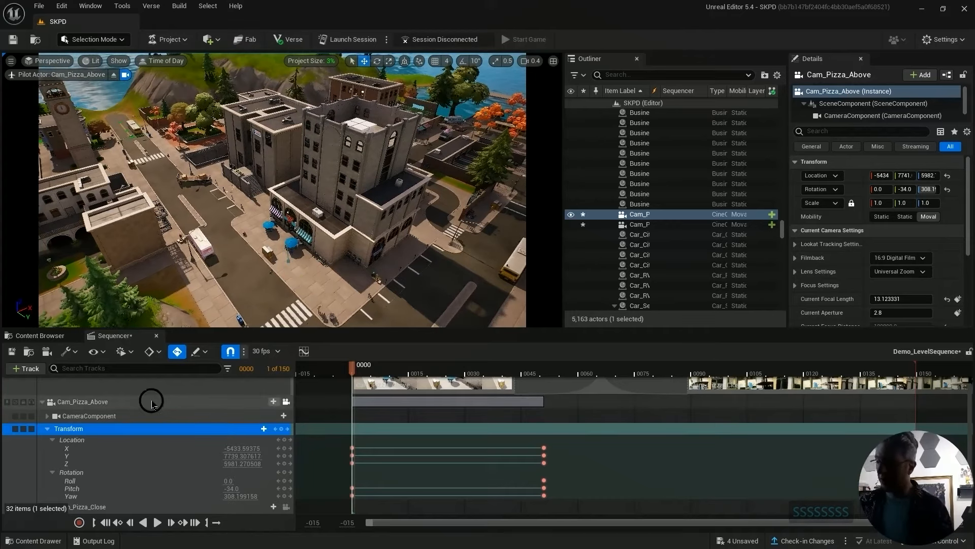
Lock the viewport to the Camera Cuts track and play the sequence from near its start to check the camera move and blend
scroll(210, 385, "up", 1)
left_click(286, 400)
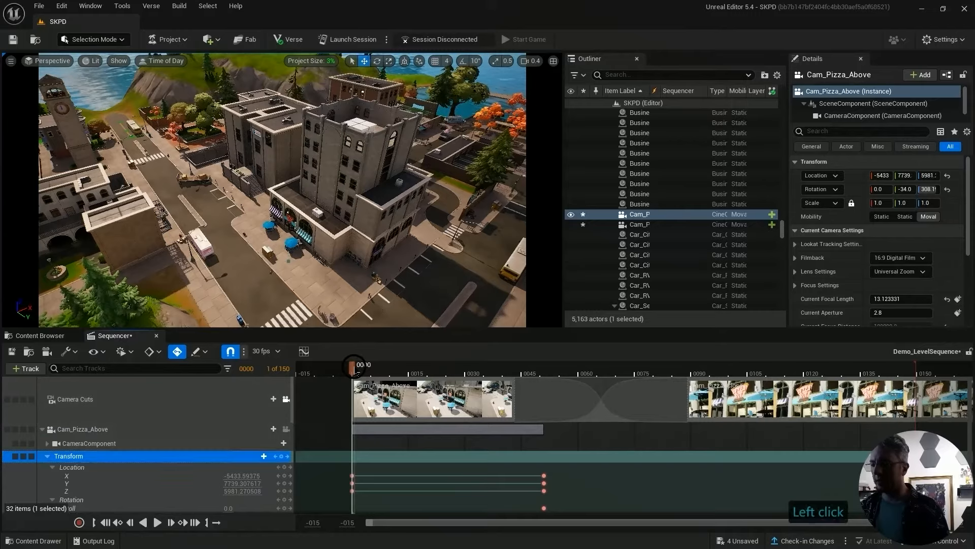
key("space")
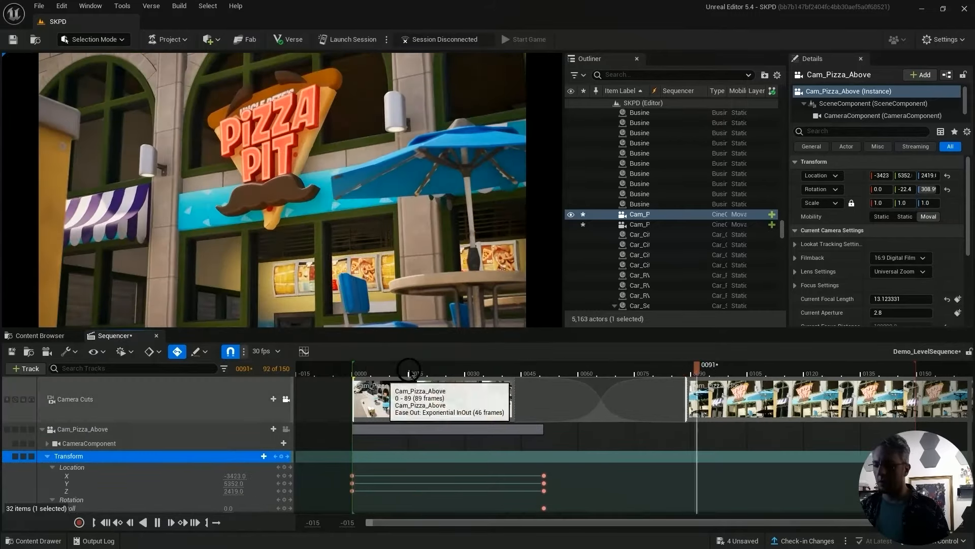
key("space")
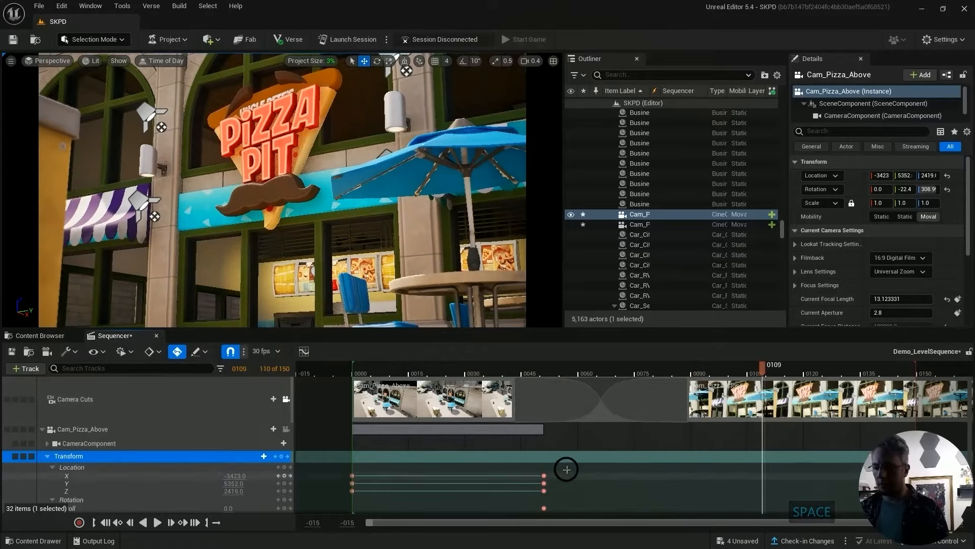
left_click(371, 366)
key("space")
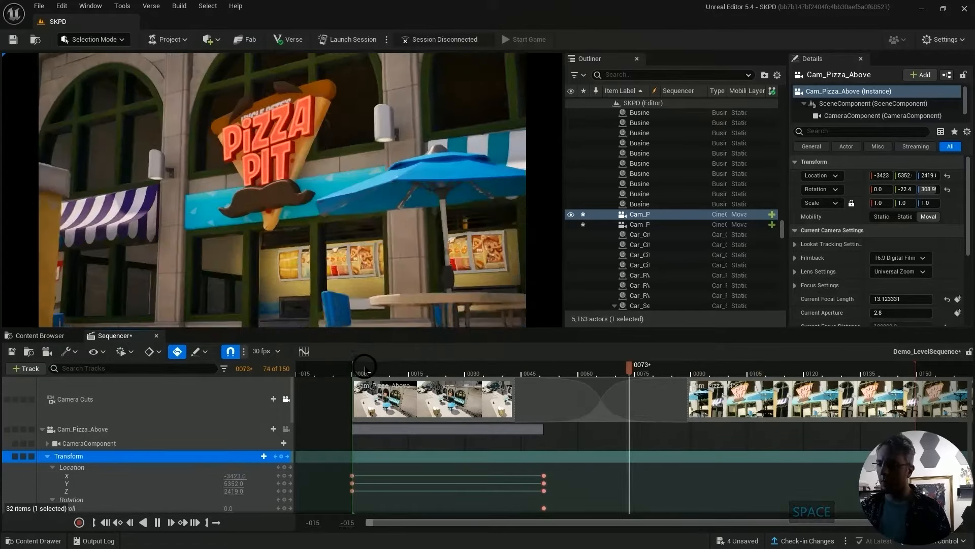
left_click(354, 365)
Scrub from the start to frame 51 and check the Camera Cuts track's blend options
left_click_drag(354, 366, 546, 388)
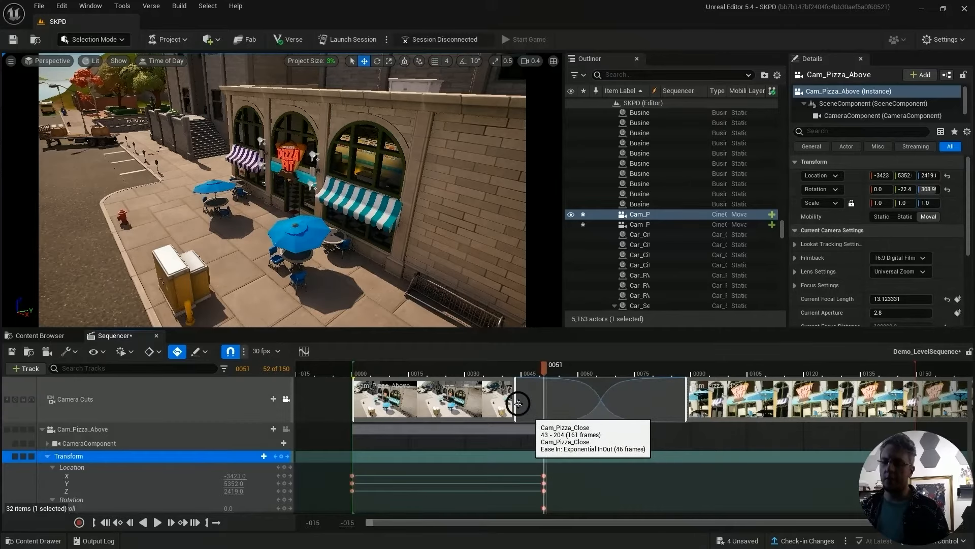
right_click(177, 405)
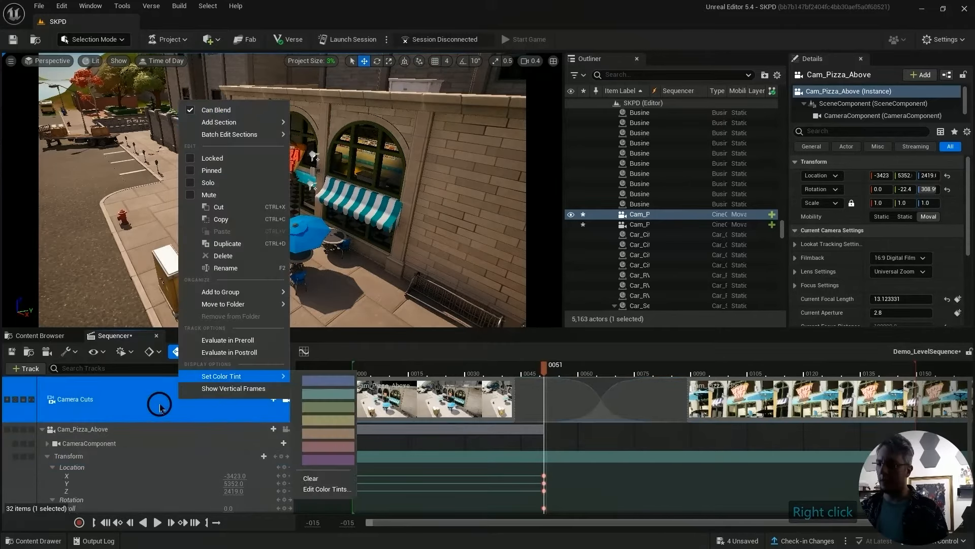
left_click(542, 396)
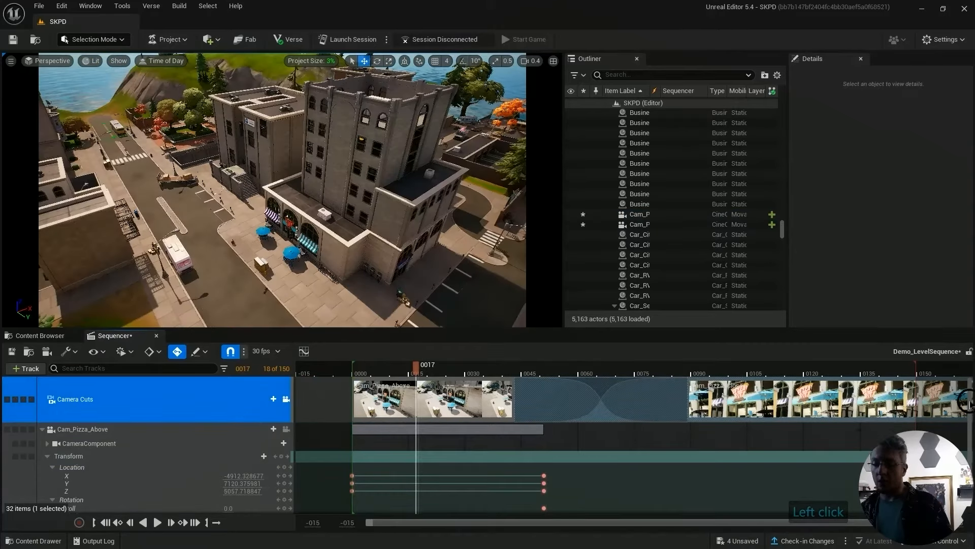
Add a Roll keyframe at frame 0 and select all of Cam_Pizza_Above's Location and Rotation keys on that frame
left_click_drag(970, 407, 969, 424)
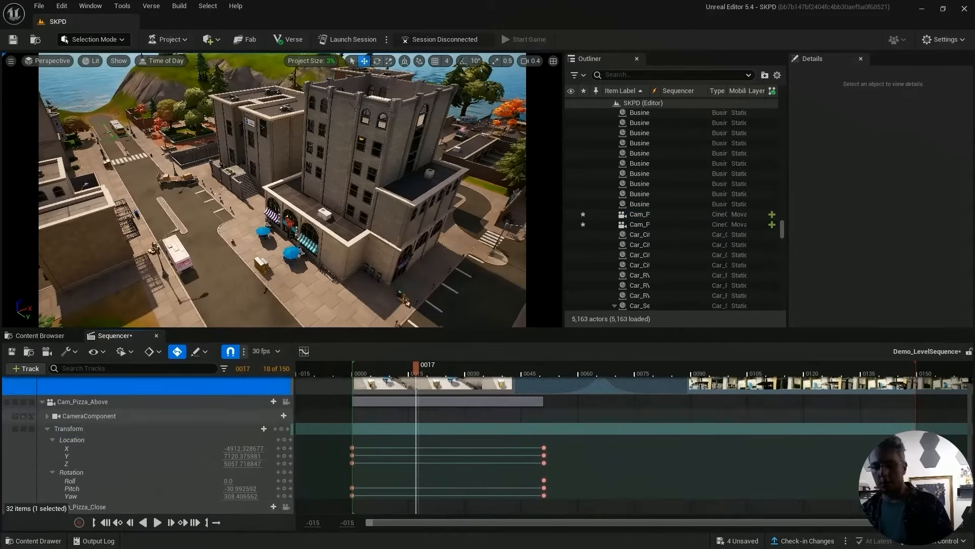
left_click(969, 413)
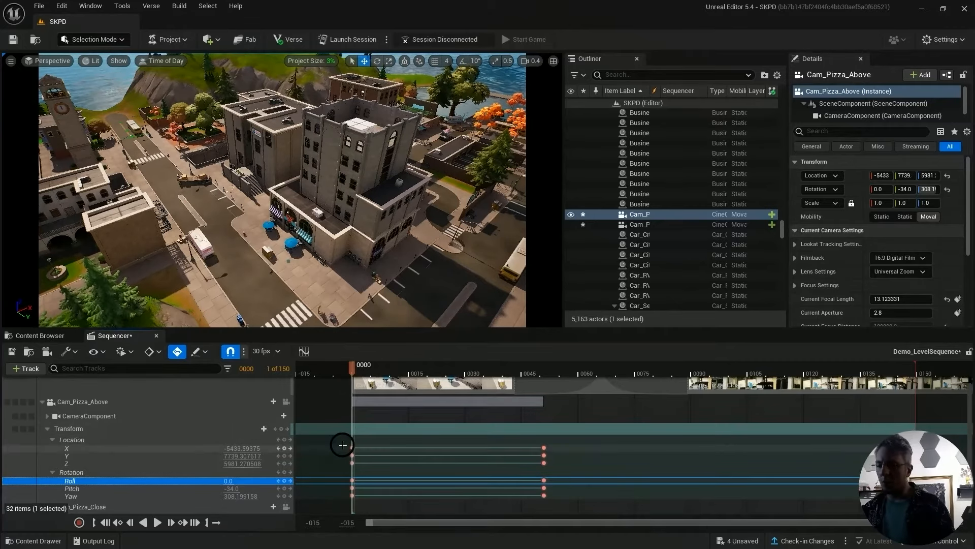
left_click_drag(343, 441, 370, 502)
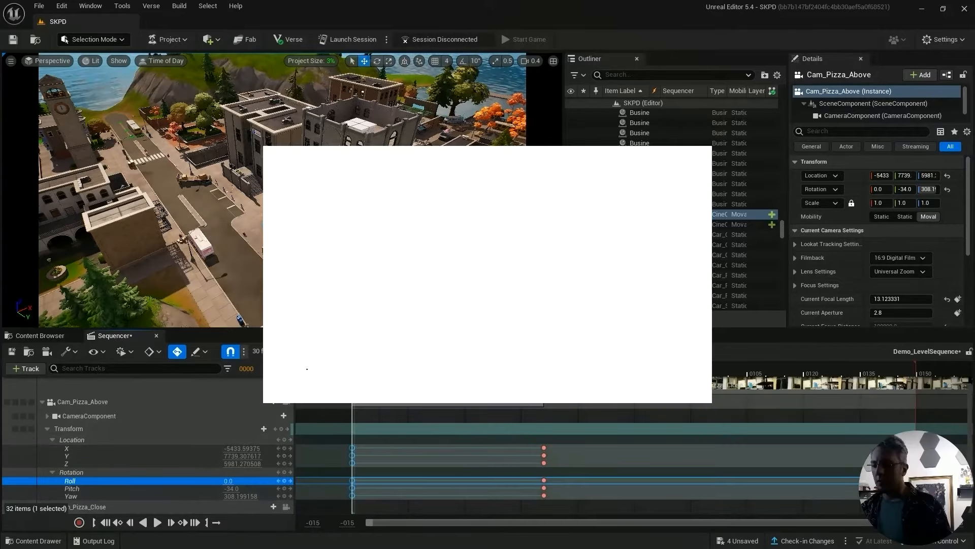
Scrub between frames 0 and 51 to examine how Cam_Pizza_Above's transform interpolates between its keys
left_click(382, 368)
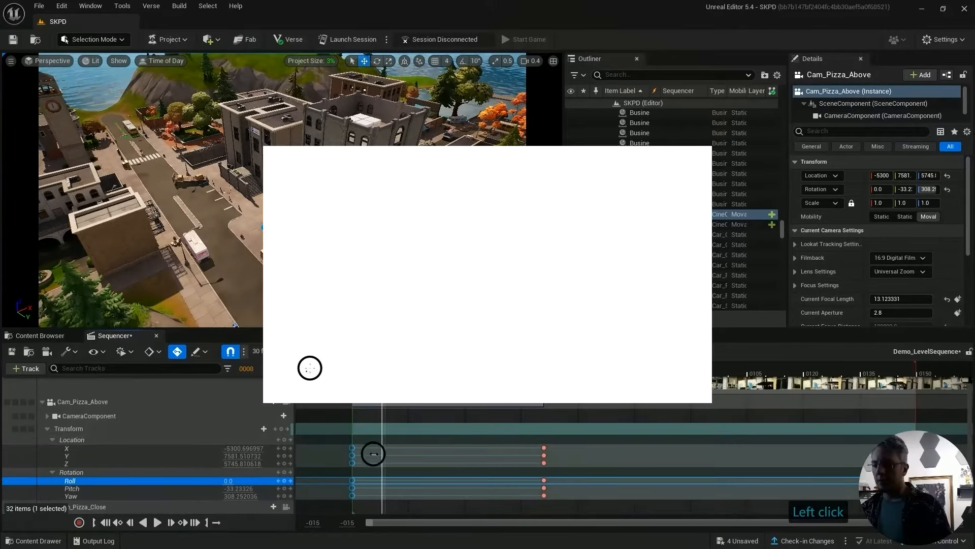
left_click(352, 369)
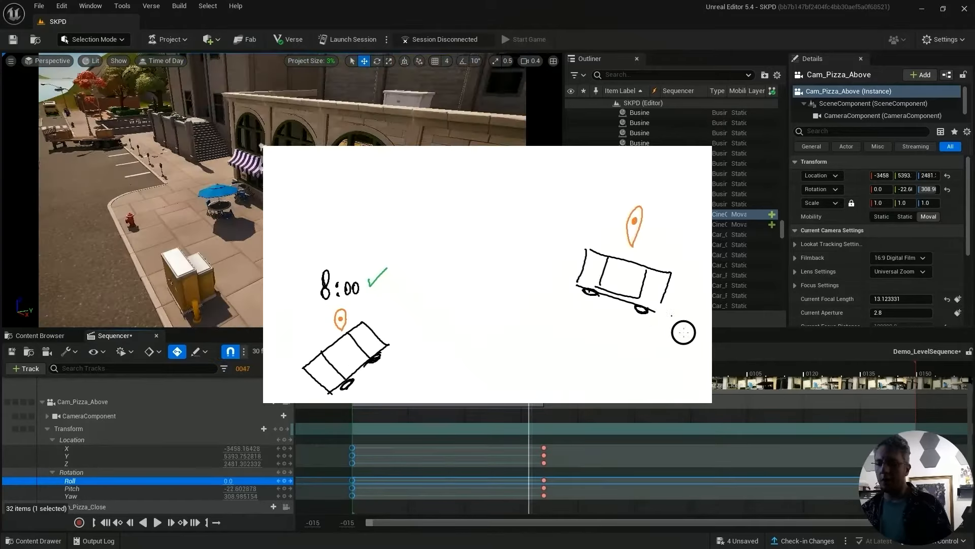
left_click(544, 369)
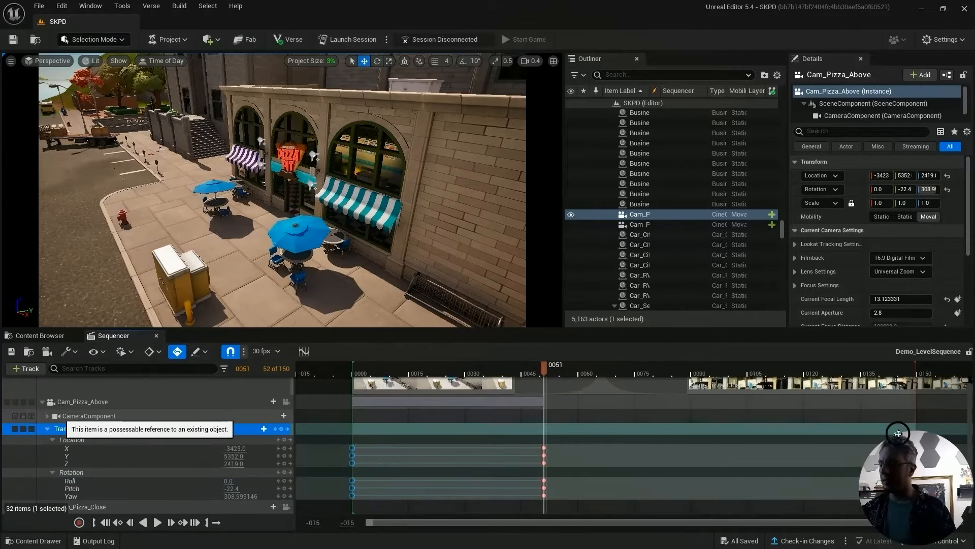
Scrub across the Camera Cuts blend up to frame 90 to check the transition from Cam_Pizza_Above to Cam_Pizza_Close
left_click_drag(970, 400, 971, 386)
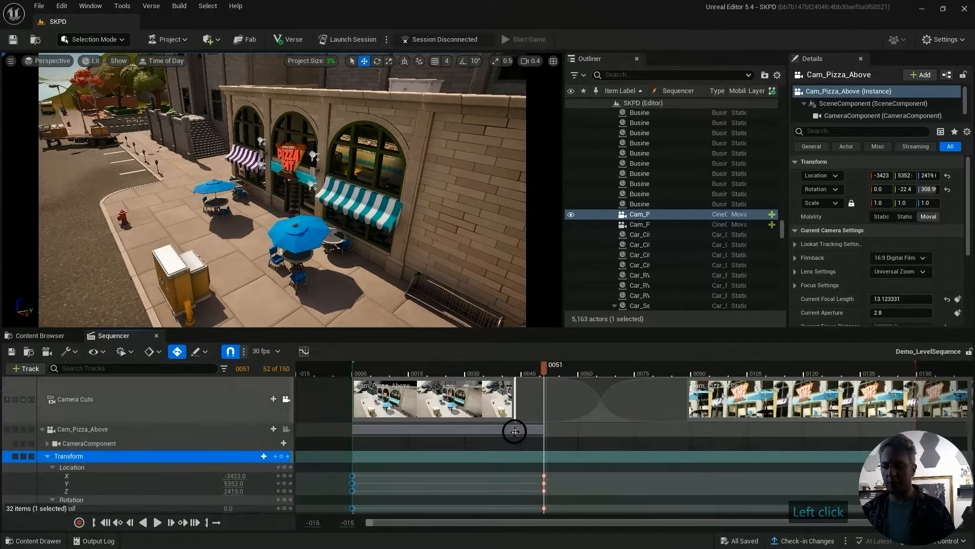
left_click_drag(519, 419, 570, 422)
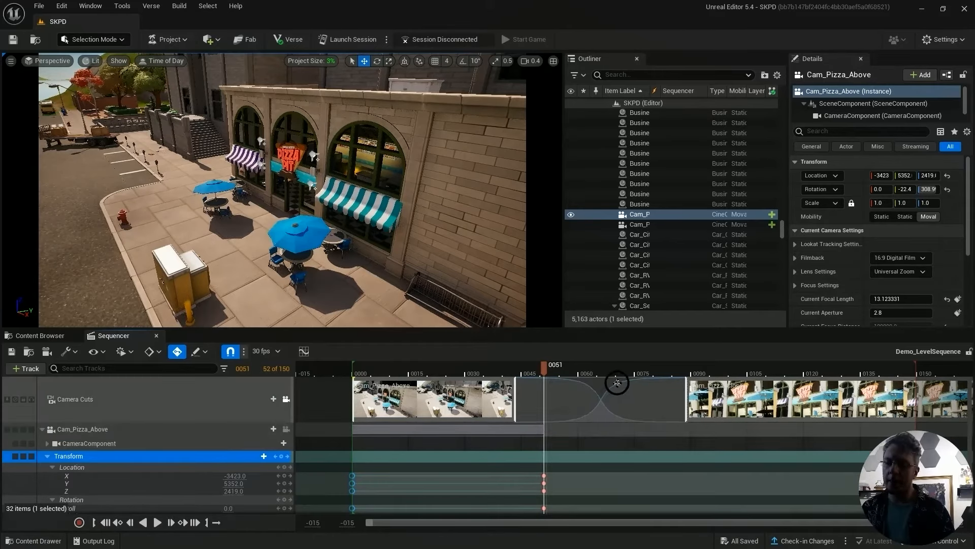
left_click(496, 372)
left_click_drag(499, 368, 690, 373)
key("space")
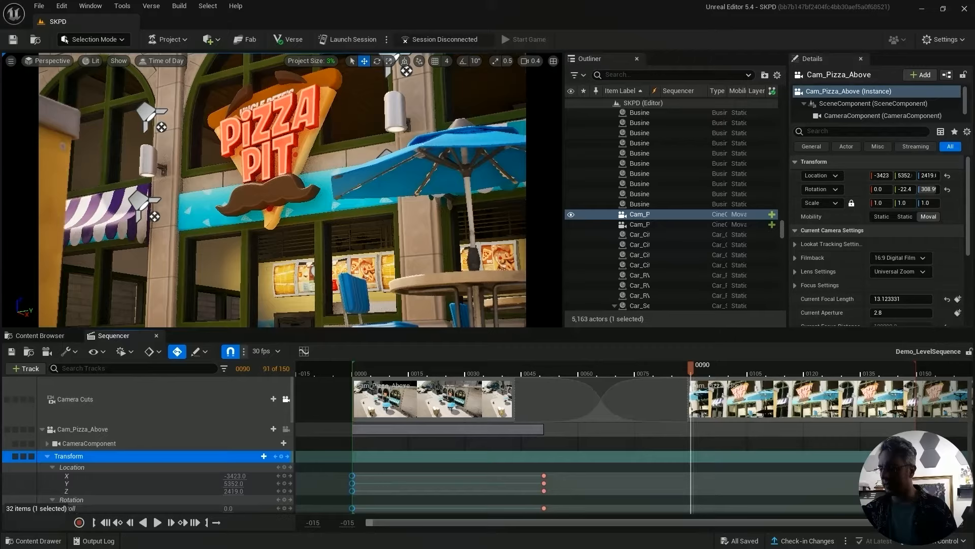
Open the Sequencer Curves editor for Cam_Pizza_Above's Transform and dock it beside the Sequencer
left_click_drag(971, 401, 971, 417)
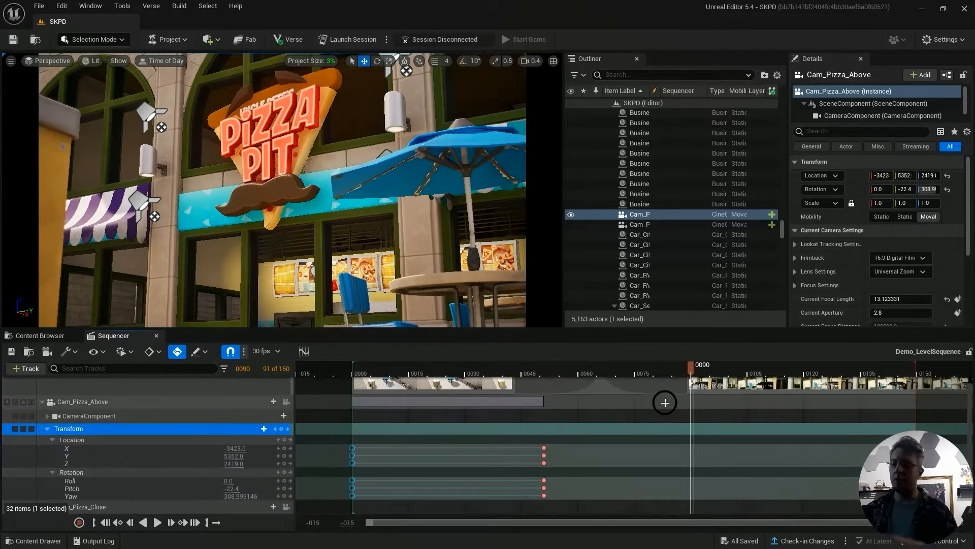
left_click(304, 351)
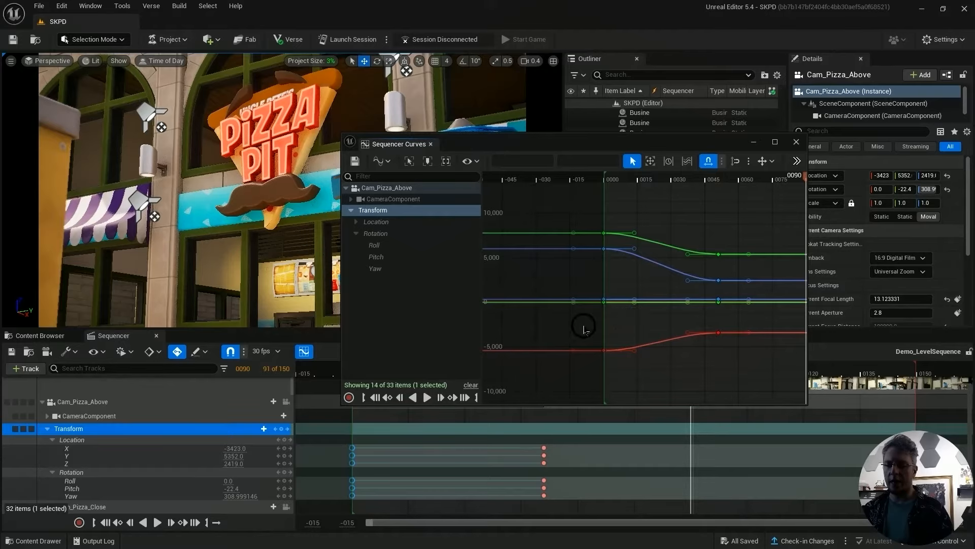
right_click_drag(584, 328, 533, 336)
left_click(350, 229)
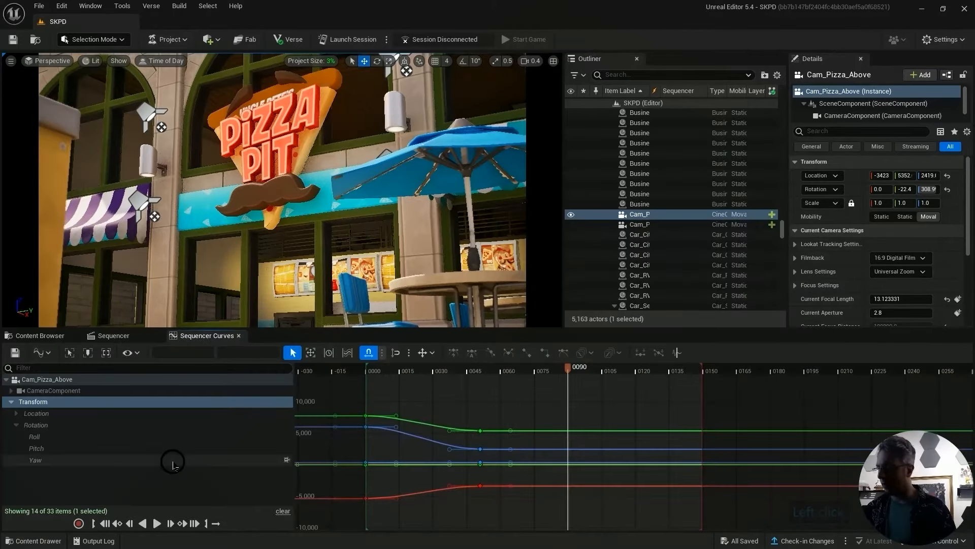
Return to the Sequencer and select Cam_Pizza_Above's Transform, Location and Rotation tracks in turn, ending on Rotation
left_click(113, 335)
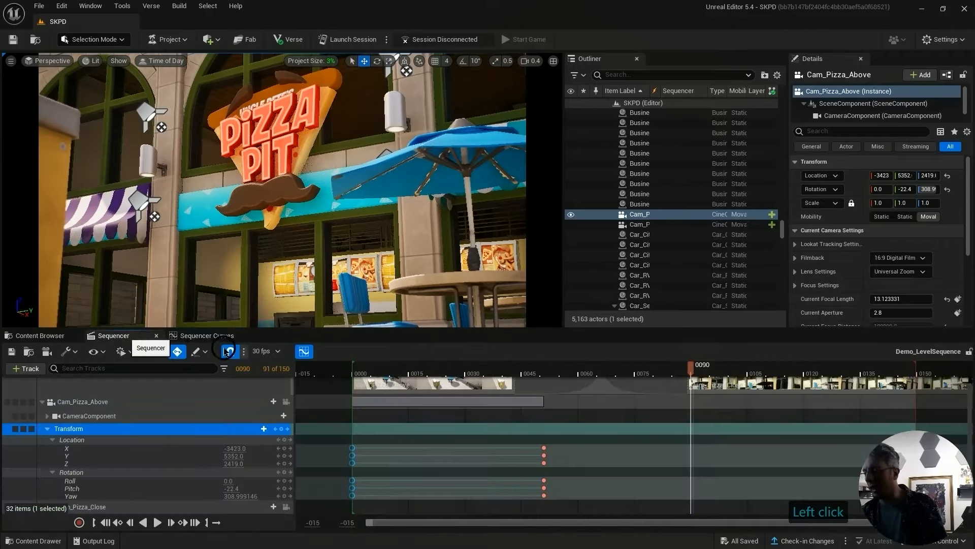
left_click(203, 336)
left_click(113, 335)
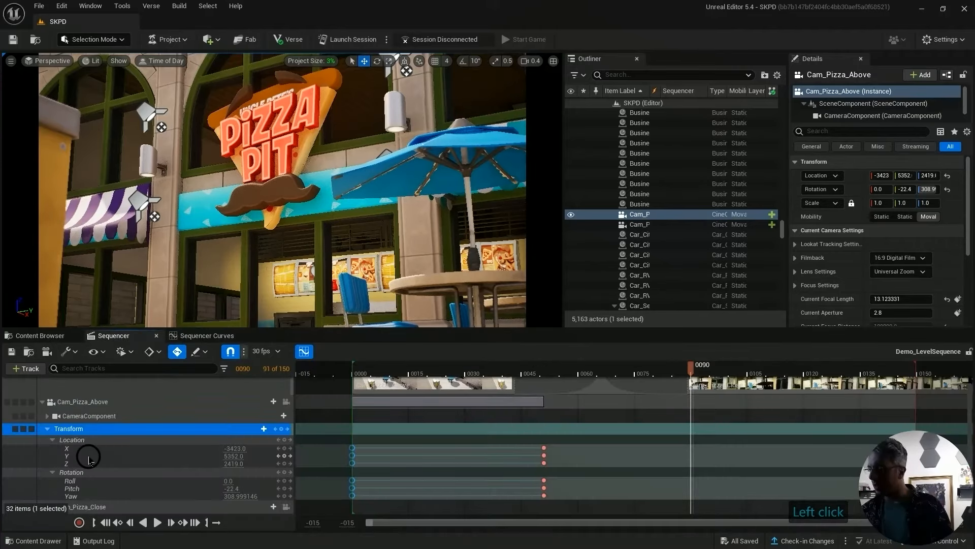
left_click(135, 403)
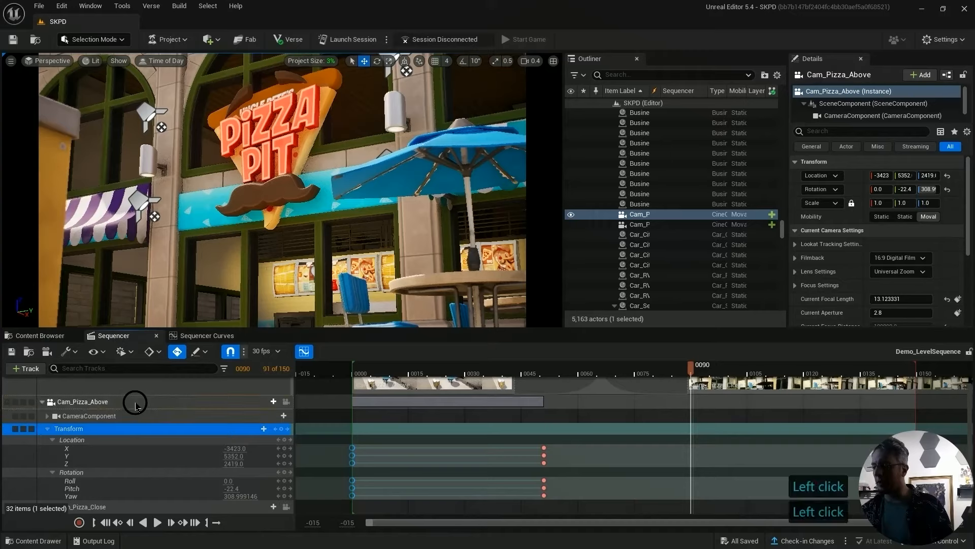
left_click(98, 428)
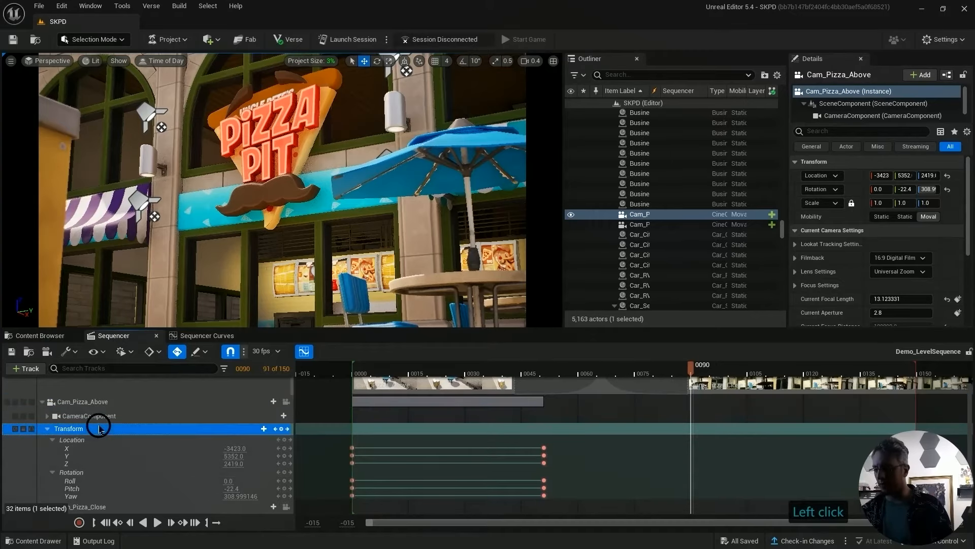
left_click(97, 439)
left_click(96, 472)
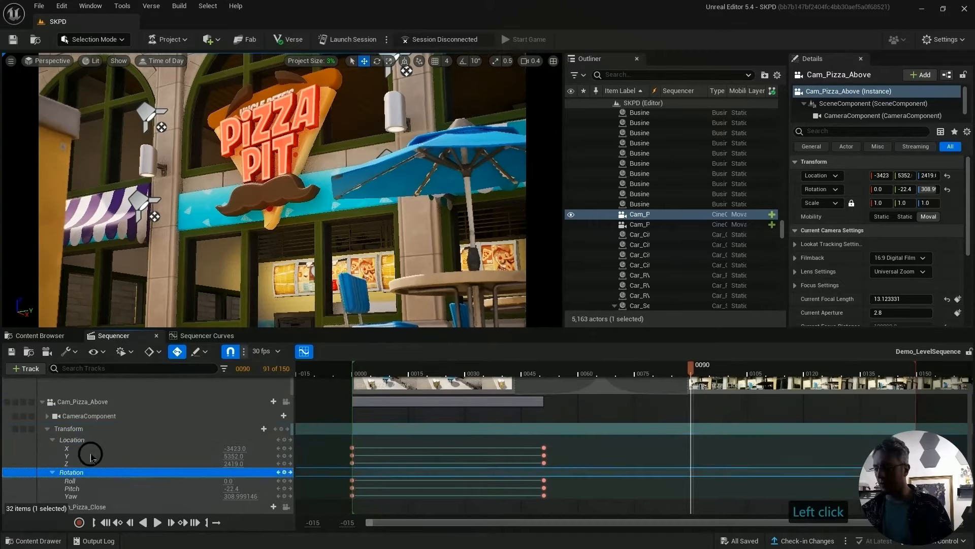
Select Cam_Pizza_Above's Location track and display its curves in Normalized View Mode in the Sequencer Curves editor
left_click(98, 440)
scroll(185, 442, "up", 2)
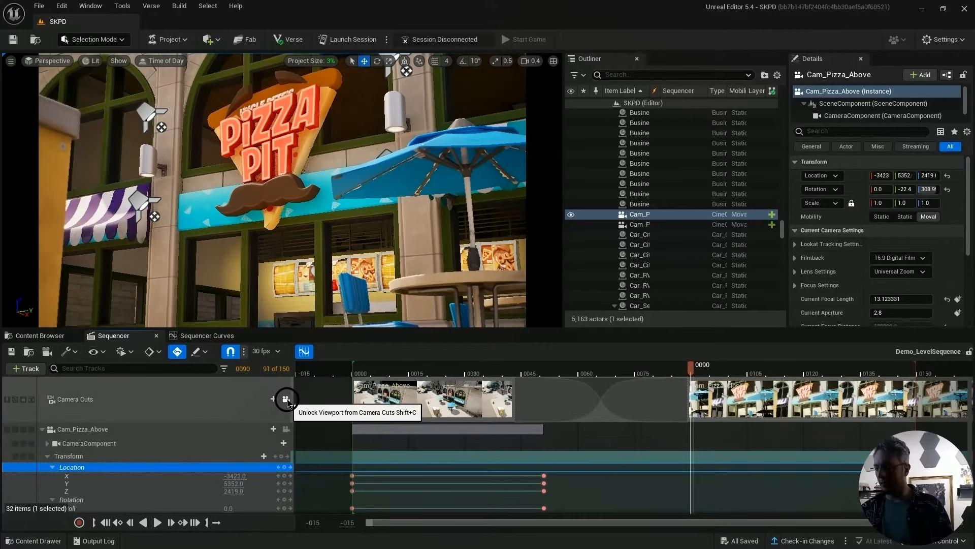
left_click(205, 336)
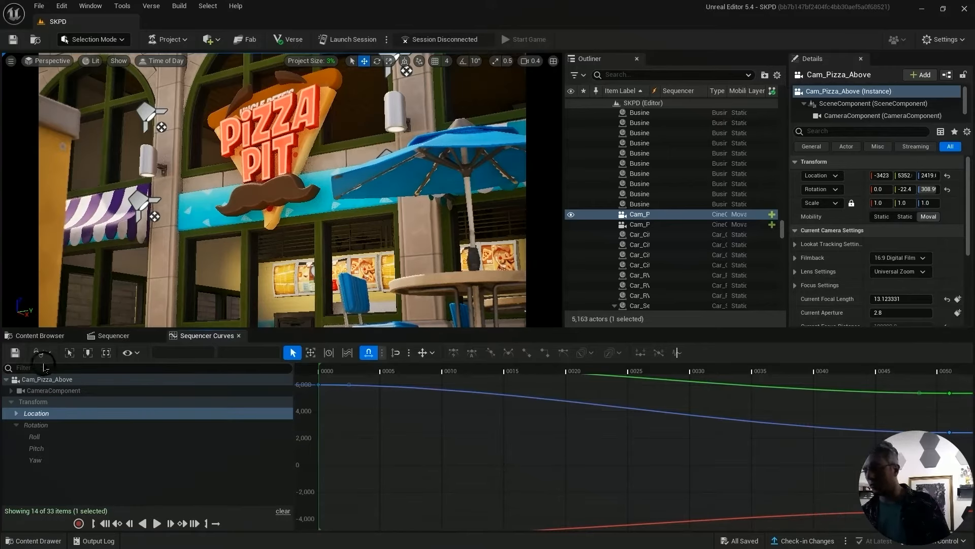
left_click(42, 352)
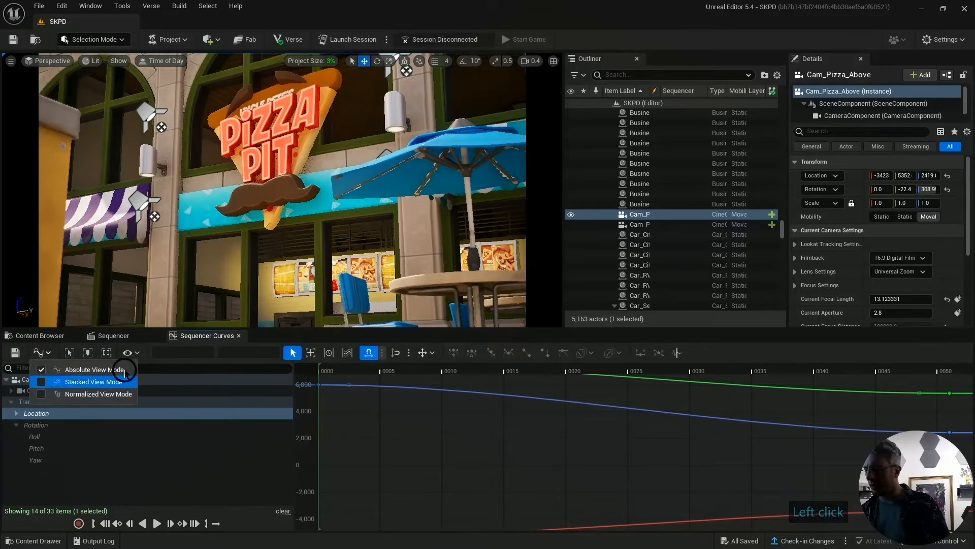
left_click(49, 355)
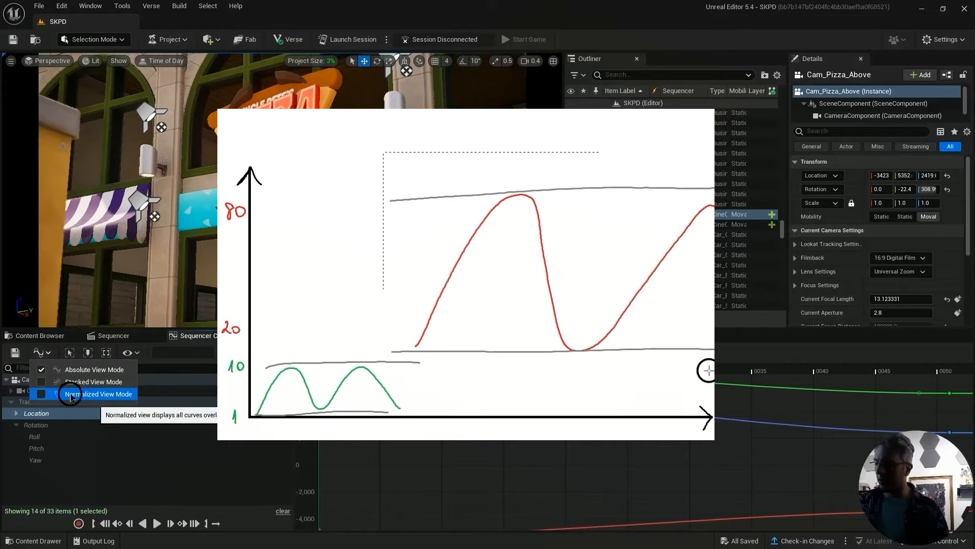
left_click(41, 395)
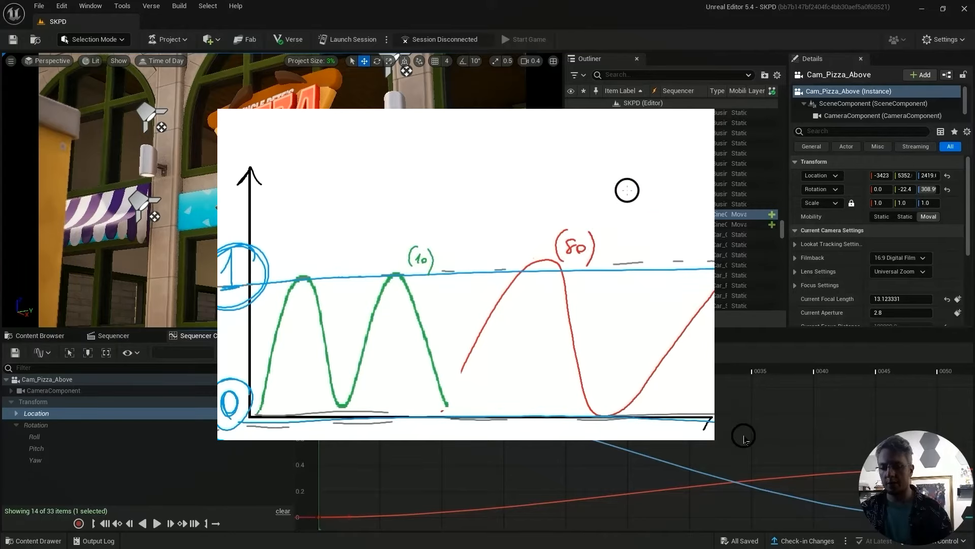
Examine the normalized Location and Rotation curves of Cam_Pizza_Above across its whole keyed range
scroll(746, 432, "down", 1)
scroll(685, 429, "up", 1)
scroll(685, 427, "down", 1)
scroll(694, 415, "up", 1)
mouse_move(787, 406)
right_mouse_down()
mouse_move(631, 416)
mouse_move(678, 375)
right_mouse_up()
scroll(670, 431, "down", 7)
mouse_move(744, 417)
right_mouse_down()
mouse_move(600, 419)
mouse_move(649, 397)
mouse_move(651, 429)
mouse_move(655, 417)
right_mouse_up()
left_click(29, 380)
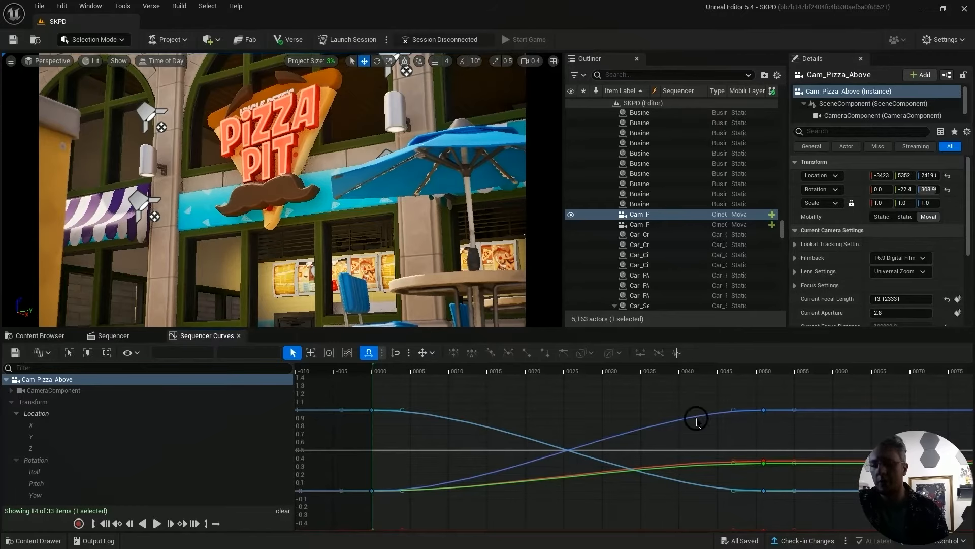
left_click(426, 499)
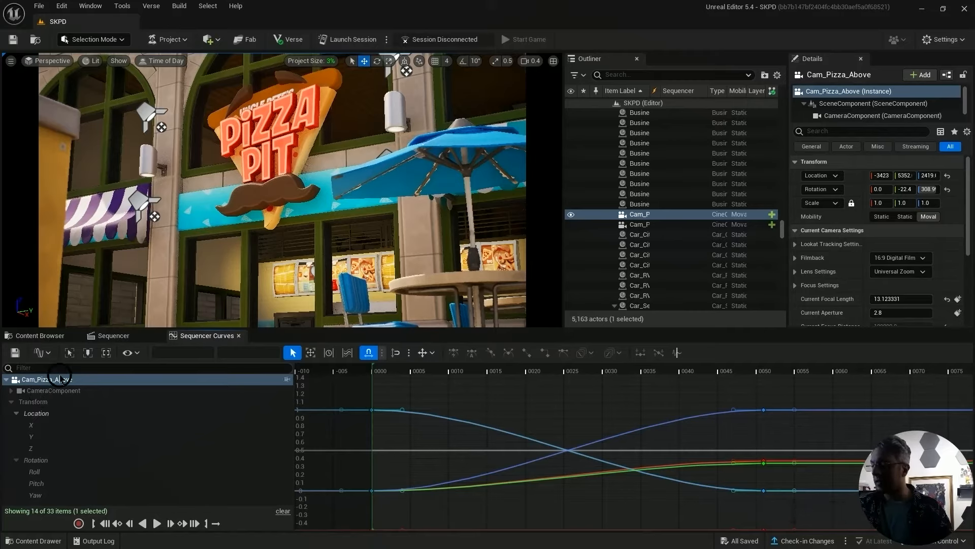
left_click(490, 401)
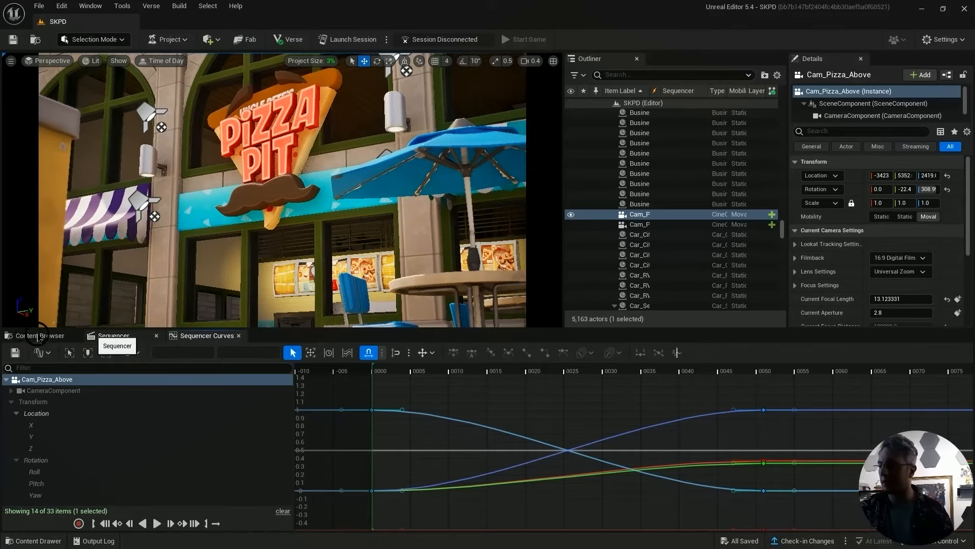
Review the built-in easing methods for the Camera Cuts blend in the Sequencer and return to the Sequencer Curves editor
left_click(113, 336)
right_click_drag(743, 409, 739, 439)
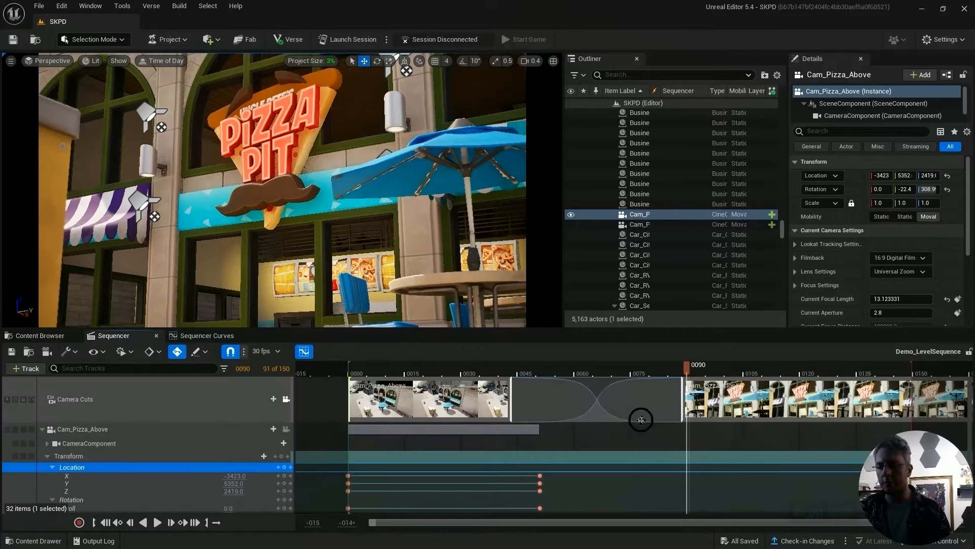
right_click(625, 399)
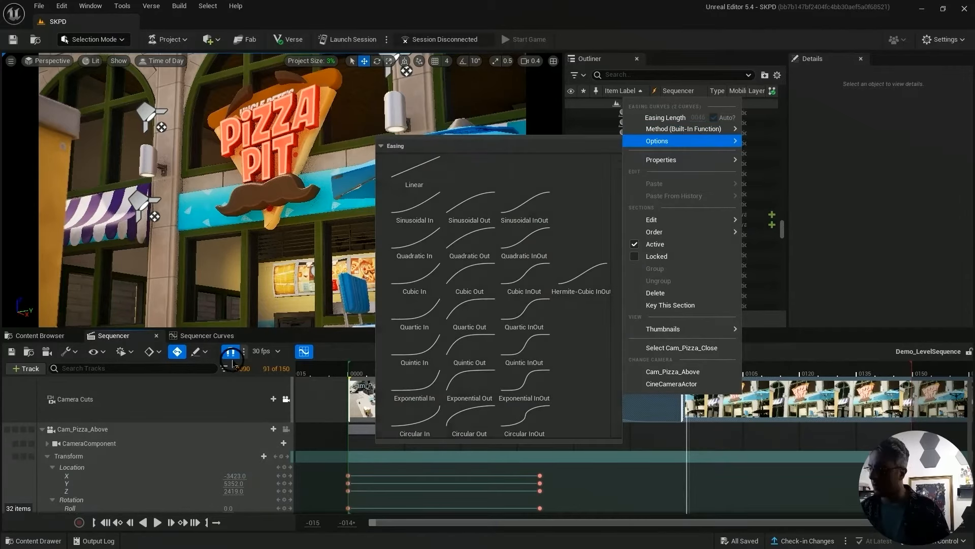
left_click(203, 338)
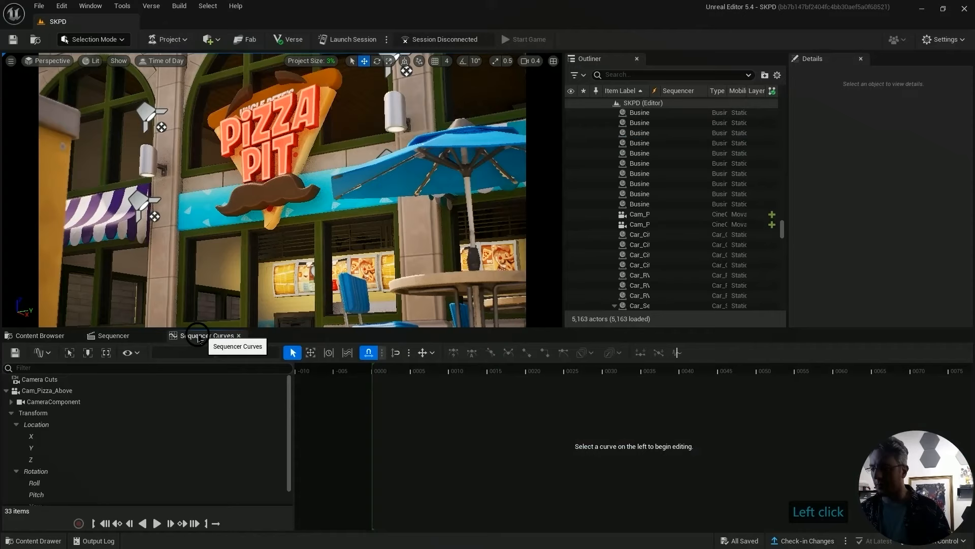
left_click(203, 337)
Bring Cam_Pizza_Above's curves back into the graph and narrow them to its Transform track
left_click(60, 390)
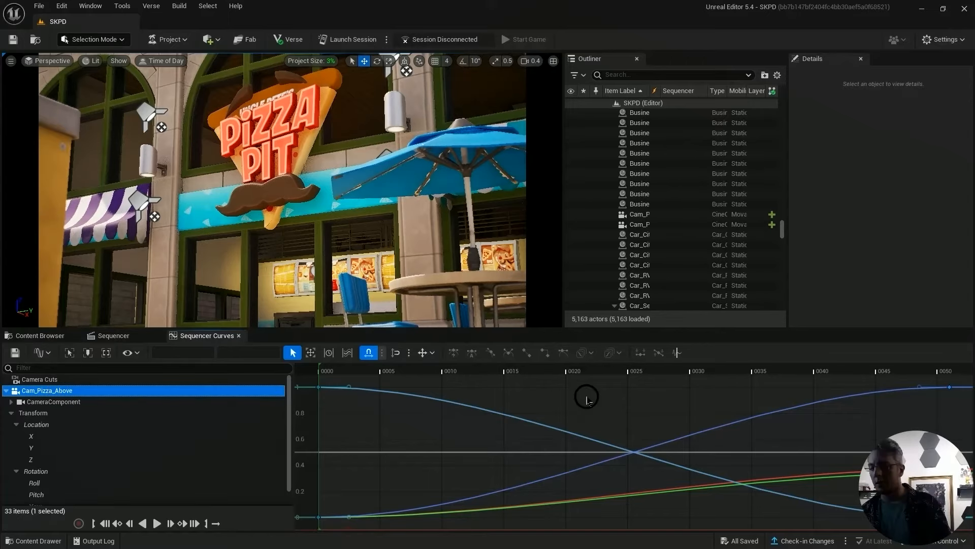
scroll(601, 405, "down", 5)
right_click_drag(554, 388, 484, 391)
left_click(277, 415)
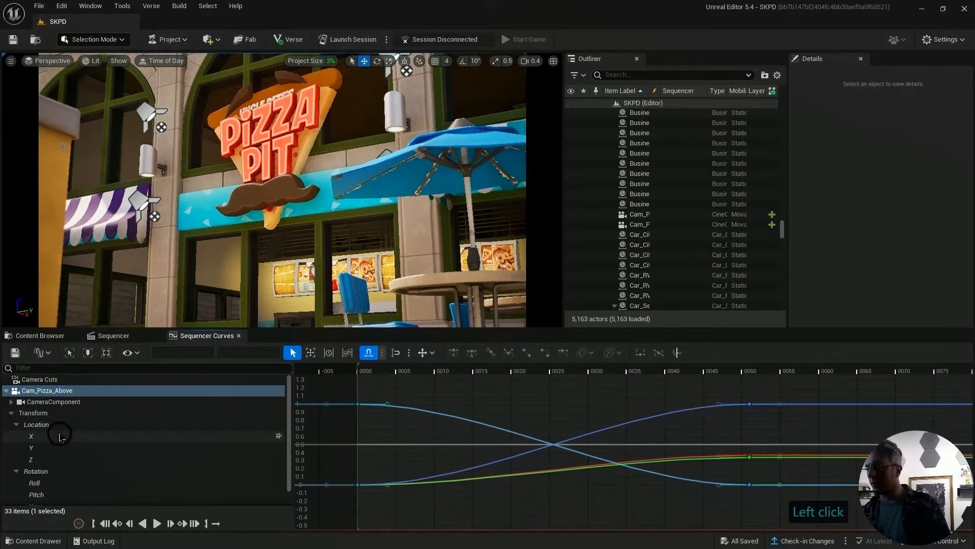
left_click(56, 414)
left_click(417, 446)
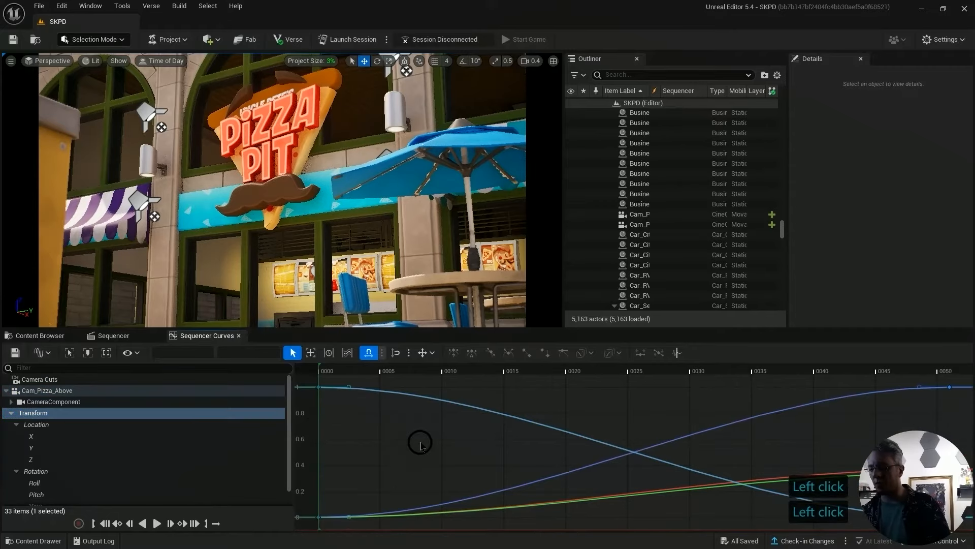
scroll(420, 443, "down", 2)
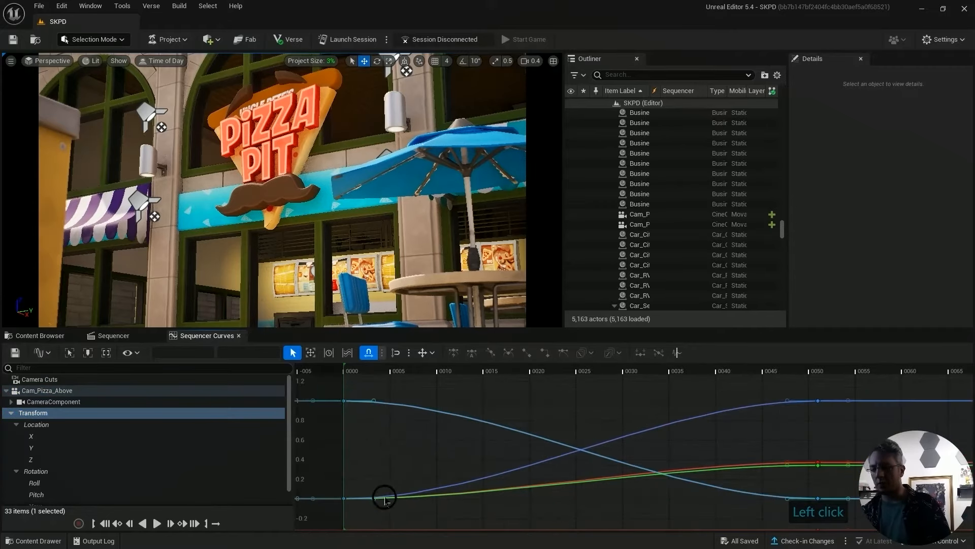
Compare the individual Location X, Y and Z curves of Cam_Pizza_Above and show all three Location curves together
left_click(45, 436)
left_click(44, 447)
left_click(48, 459)
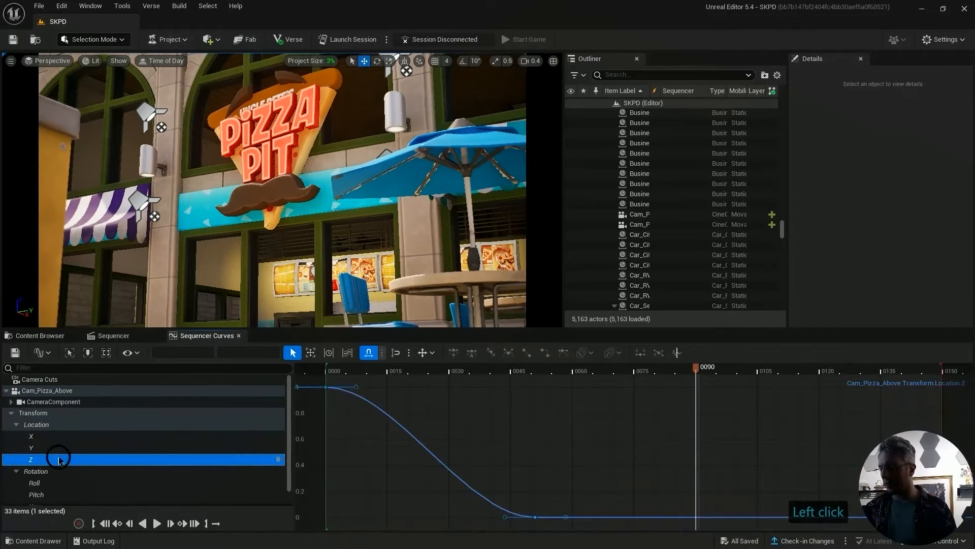
left_click(61, 447)
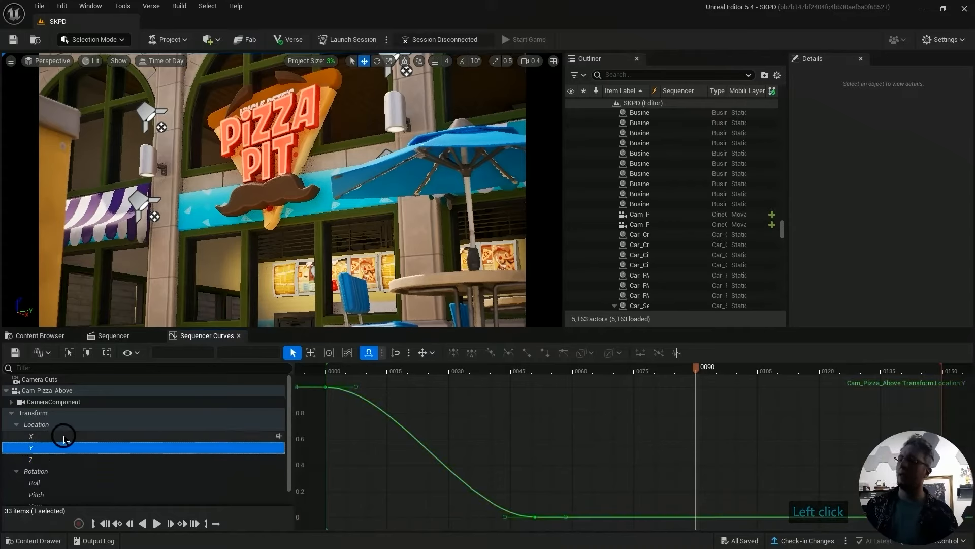
left_click(64, 437)
left_click(64, 448)
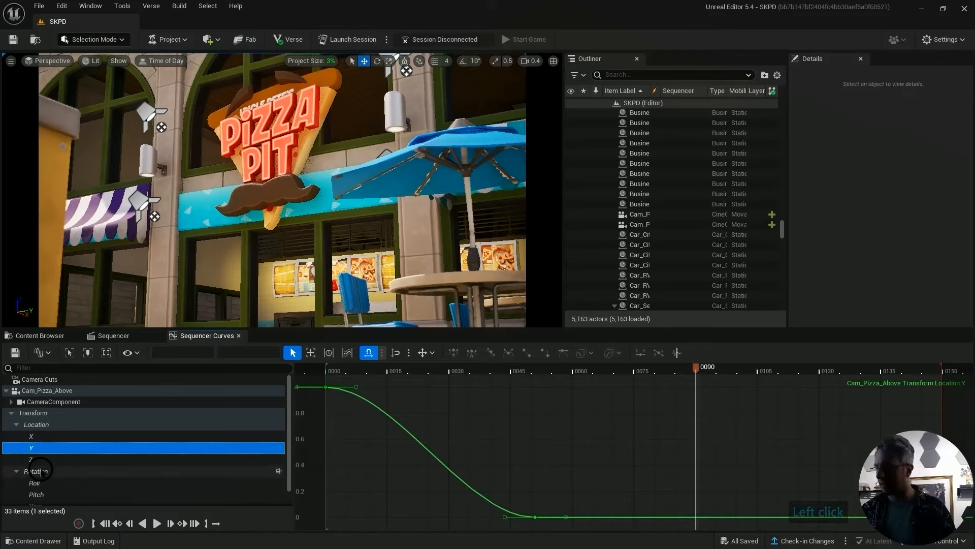
left_click_drag(287, 392, 287, 396)
left_click(29, 419)
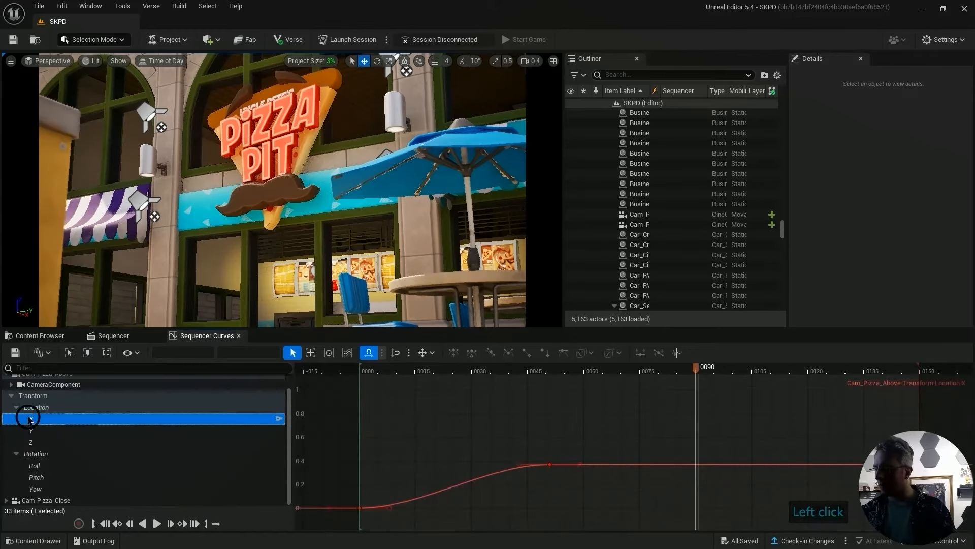
left_click(51, 442)
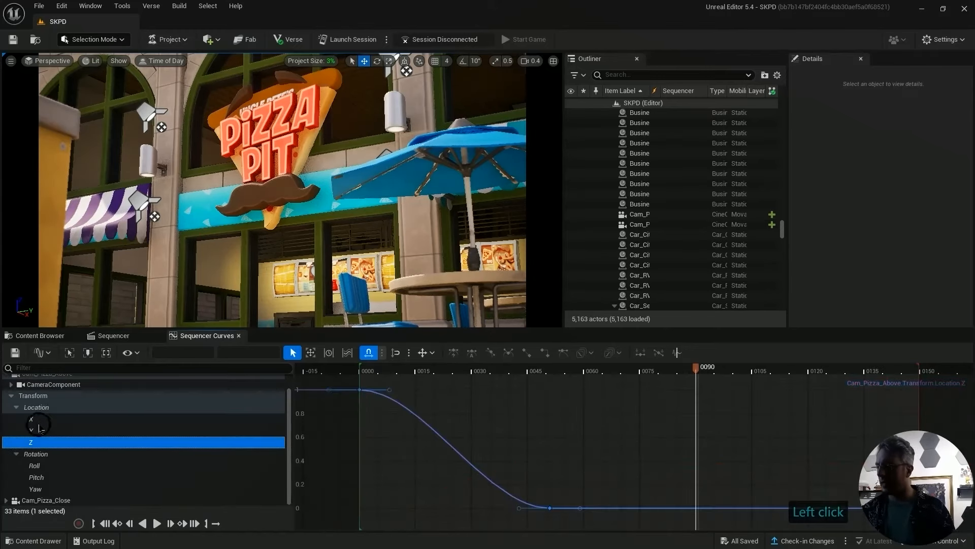
left_click(36, 407)
Try moving Location Y's first key to frame 2 at about 7097.84, with the playhead near that key
left_click(346, 443)
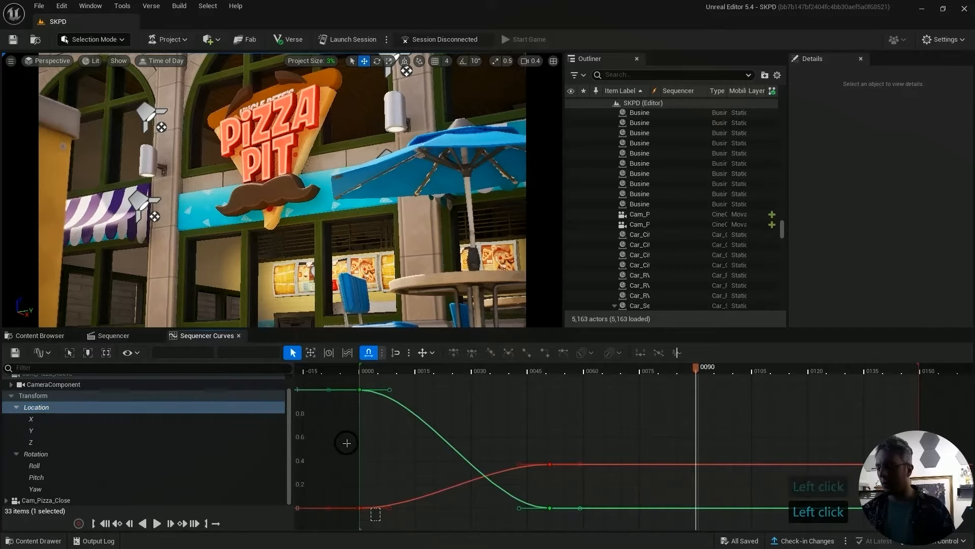
mouse_move(360, 391)
left_click_drag(361, 391, 396, 435)
left_click_drag(425, 400, 377, 424)
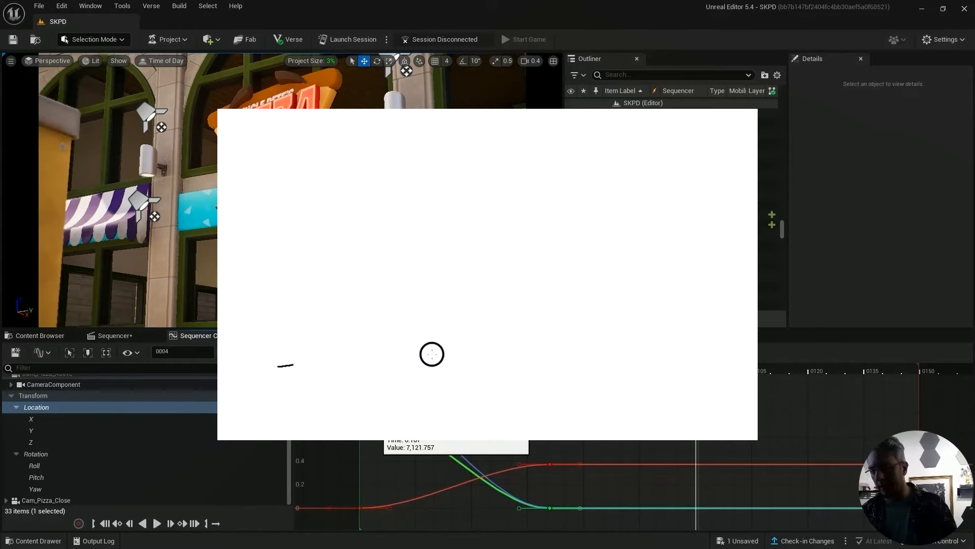
mouse_move(377, 421)
left_mouse_down()
mouse_move(361, 432)
mouse_move(383, 426)
mouse_move(381, 415)
mouse_move(371, 437)
mouse_move(383, 410)
mouse_move(374, 362)
mouse_move(382, 426)
left_mouse_up()
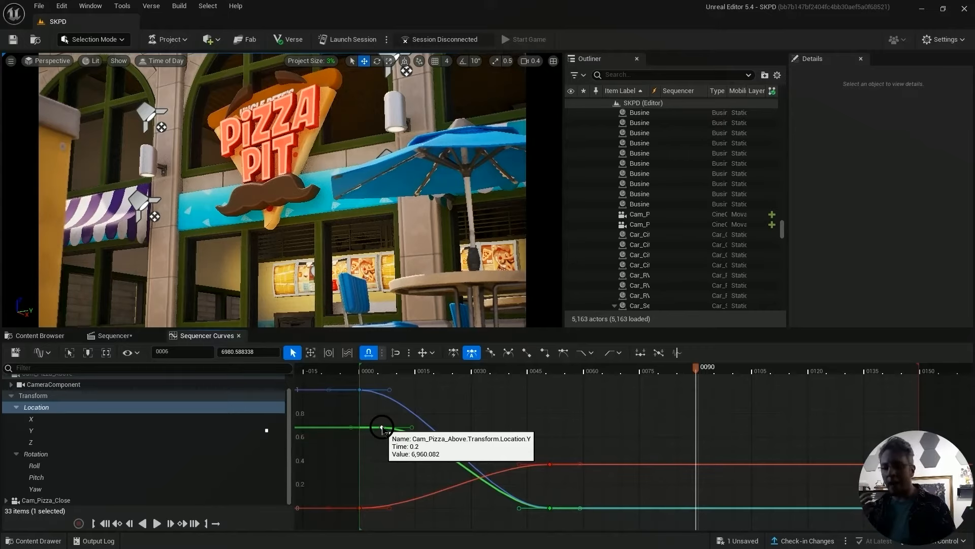
mouse_move(383, 429)
left_mouse_down()
mouse_move(361, 413)
mouse_move(372, 417)
left_mouse_up()
left_click_drag(679, 369, 367, 367)
mouse_move(363, 415)
left_mouse_down()
mouse_move(368, 449)
mouse_move(367, 388)
mouse_move(367, 435)
mouse_move(368, 409)
left_mouse_up()
Reposition the start keys at frame 0, with Location Y at about 8433.78 and Location X at about -4315.42
right_click_drag(504, 401, 518, 430)
scroll(517, 428, "down", 1)
scroll(372, 424, "down", 2)
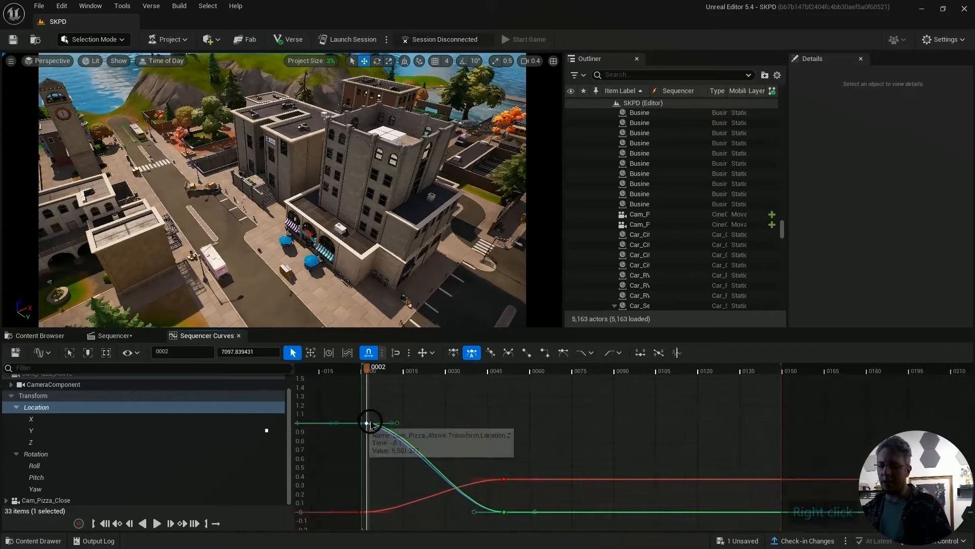
left_click_drag(367, 423, 366, 383)
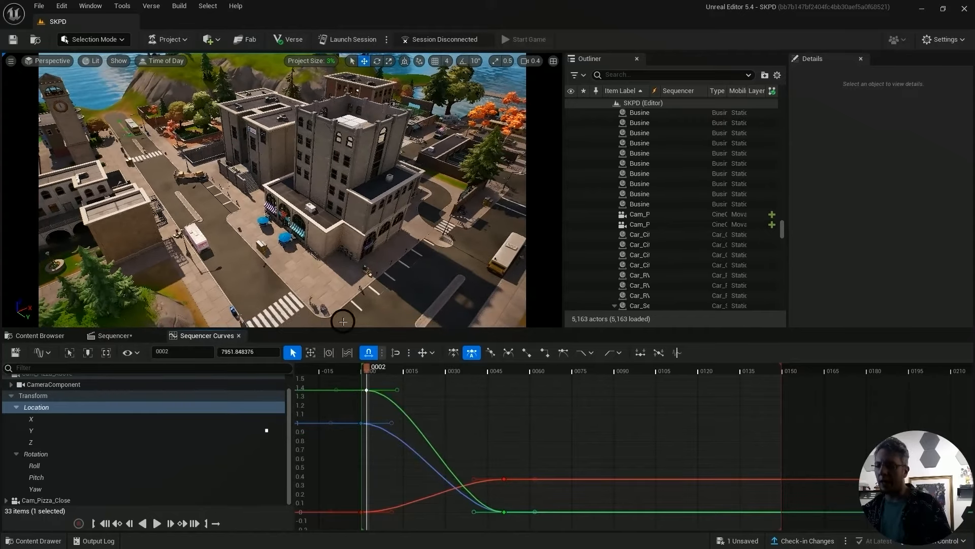
left_click_drag(358, 388, 363, 399)
left_click_drag(364, 382, 361, 410)
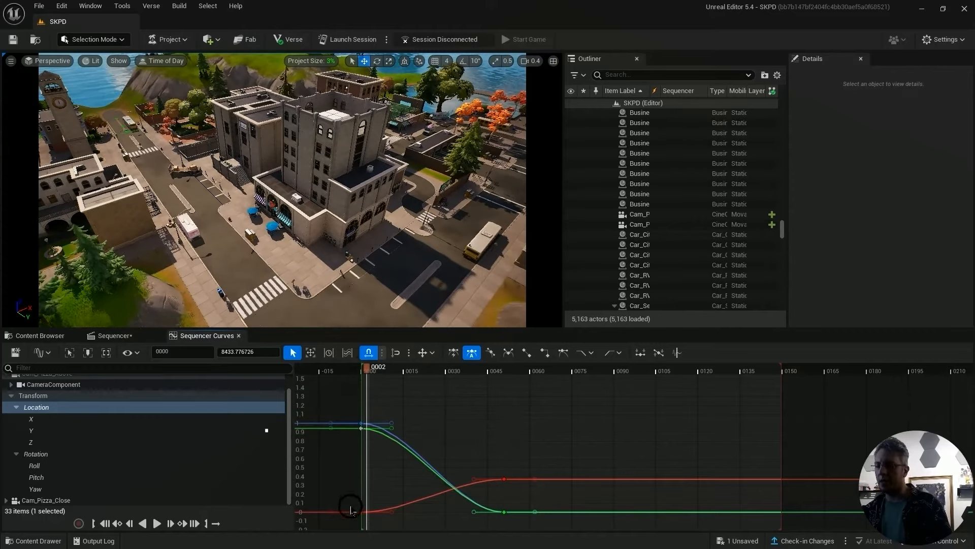
left_click_drag(361, 512, 361, 493)
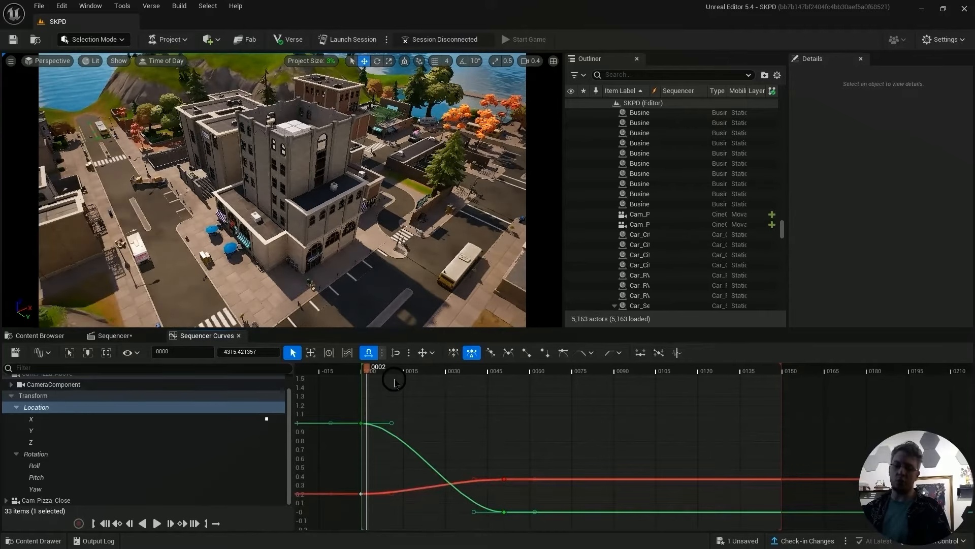
Move Location Z's first key to frame 6 at about 5329.65 and reshape its outgoing tangent, previewing up to frame 13
left_click_drag(367, 367, 377, 367)
left_click_drag(362, 425, 379, 440)
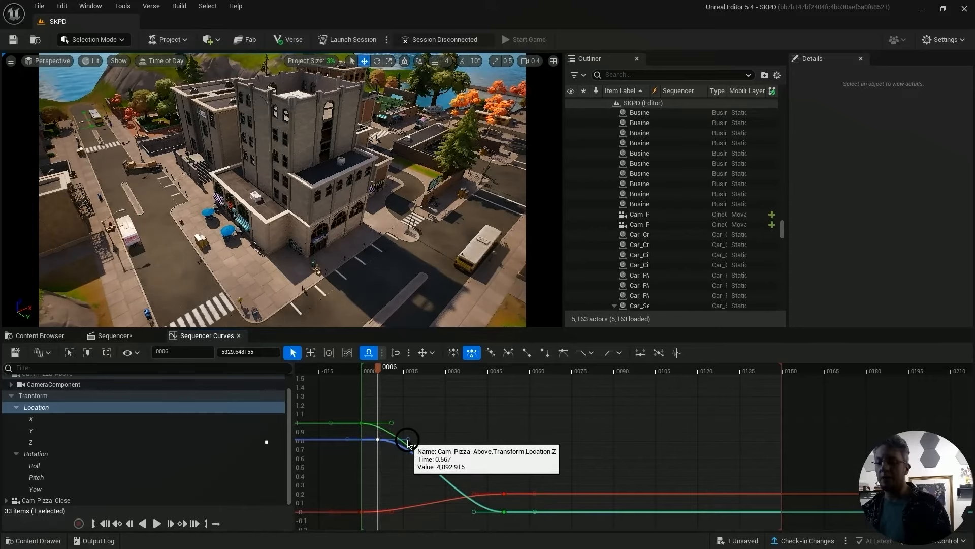
left_click_drag(396, 452, 426, 459)
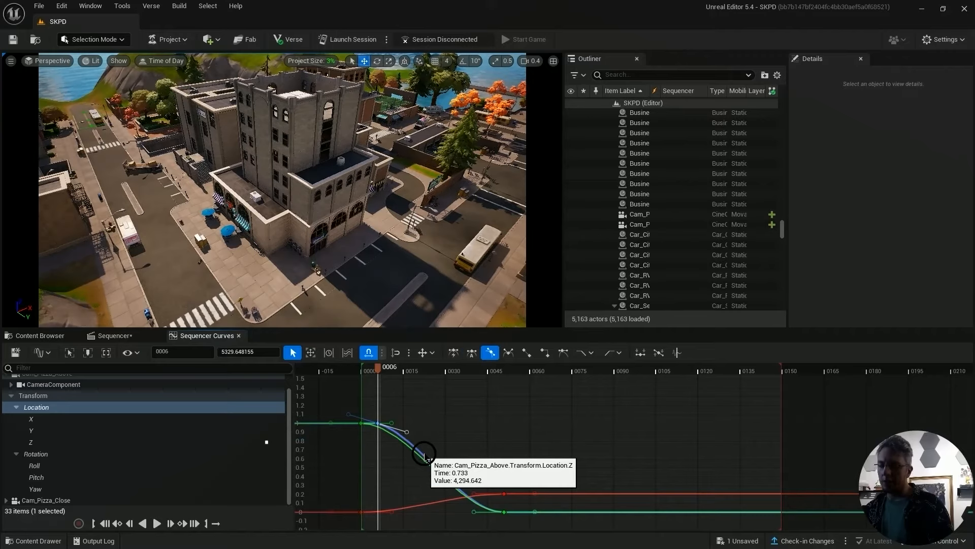
left_click_drag(392, 374, 406, 374)
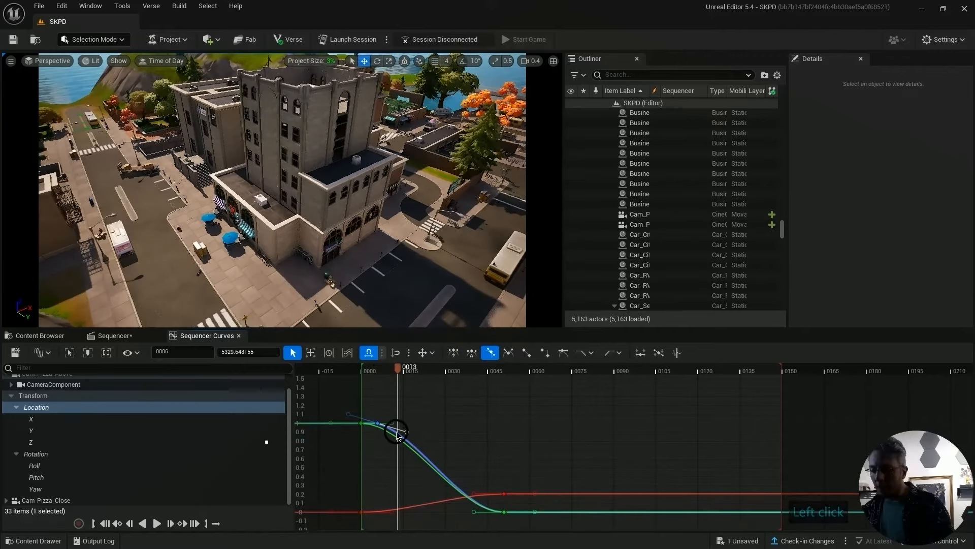
scroll(396, 431, "up", 2)
left_click_drag(396, 430, 417, 415)
Isolate the Location Z curve, move its first key to frame 0 at about 5366.27, and preview the motion up to frame 7
left_click(46, 443)
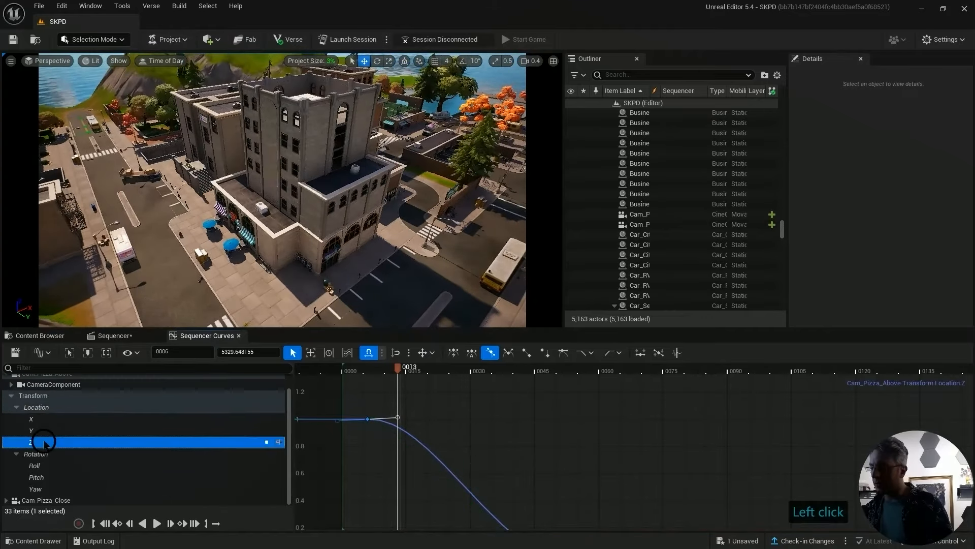
left_click(510, 427)
key("f")
scroll(498, 460, "down", 3)
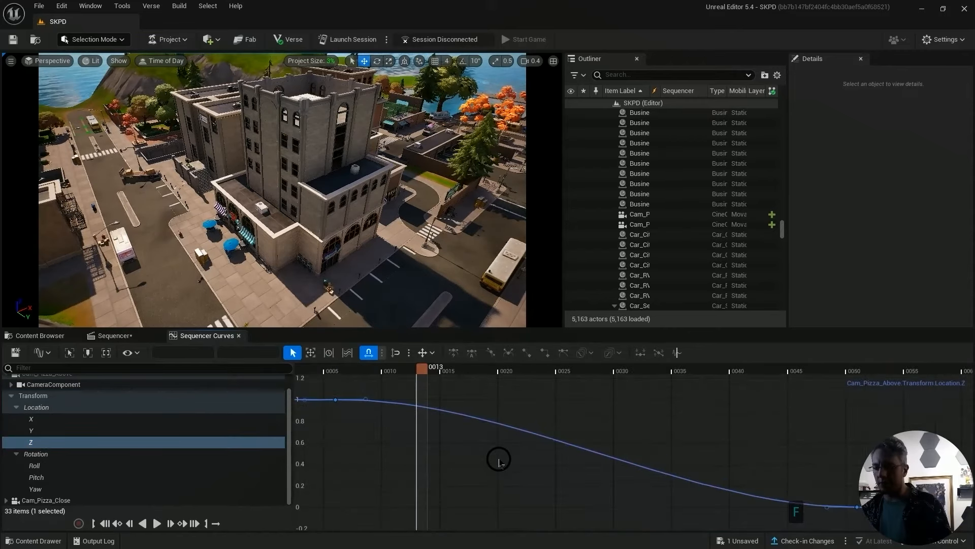
right_click_drag(552, 411, 569, 415)
left_click_drag(355, 370, 334, 389)
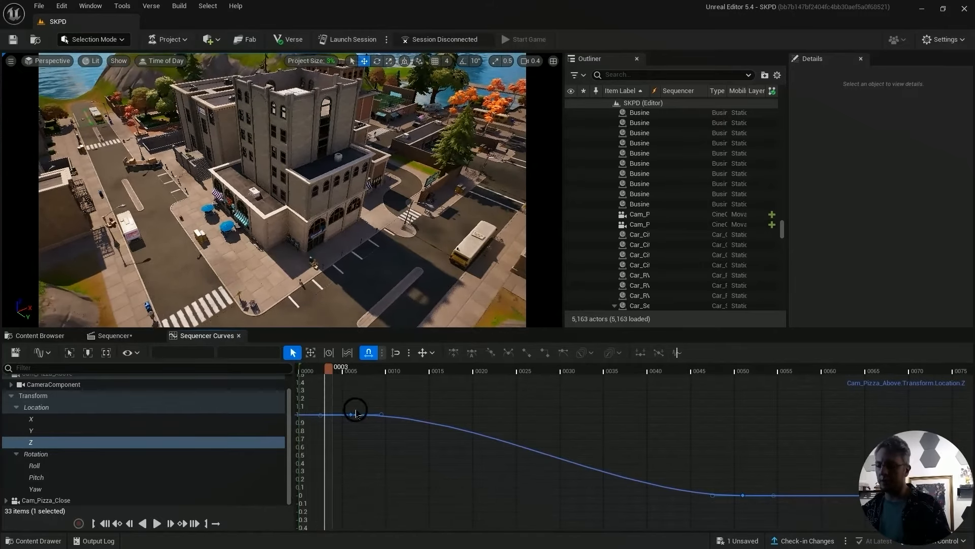
mouse_move(351, 415)
left_click(300, 414)
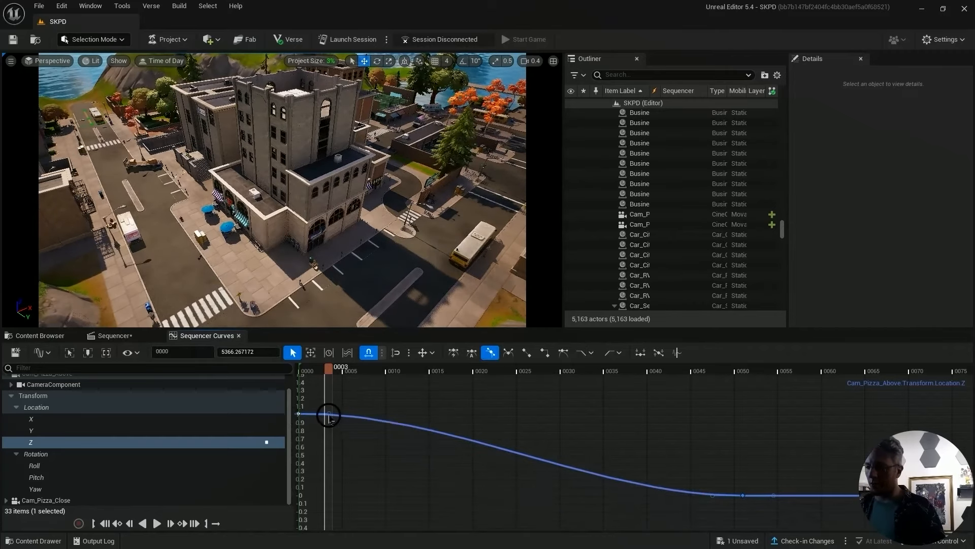
left_click_drag(305, 372, 363, 372)
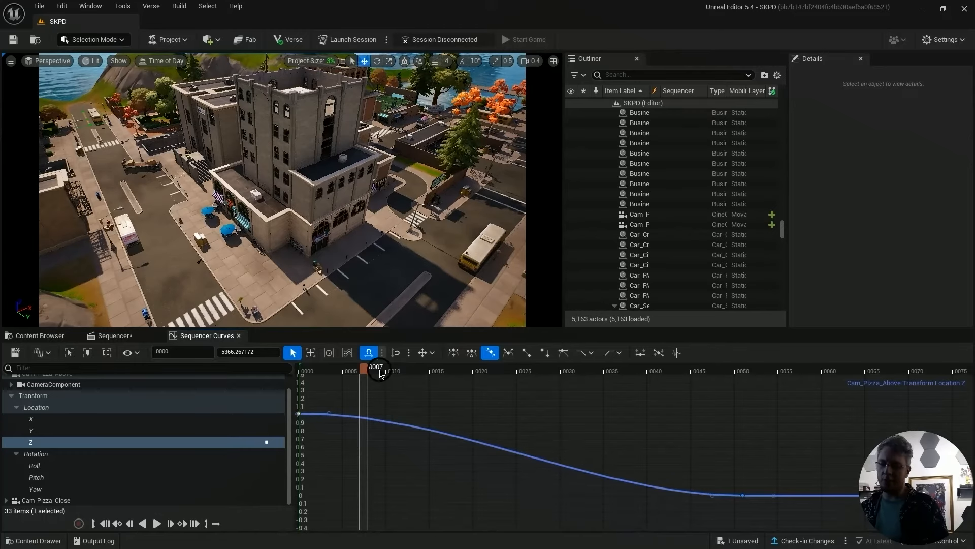
Move Location Z's end key at frame 51 to about 2530.25 and return the playhead to frame 0
left_click(432, 371)
left_click_drag(482, 386, 750, 434)
mouse_move(743, 495)
left_mouse_down()
mouse_move(744, 505)
mouse_move(745, 491)
left_mouse_up()
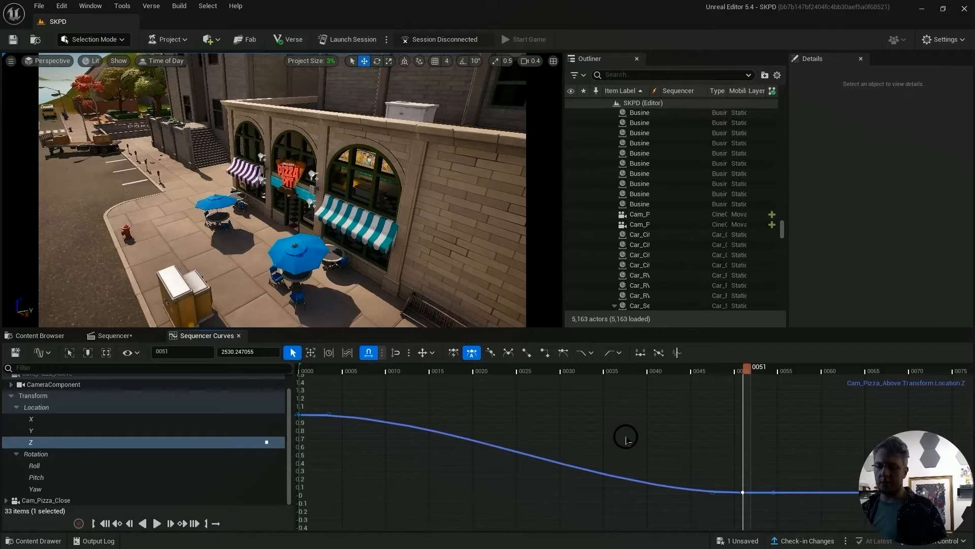
left_click(304, 371)
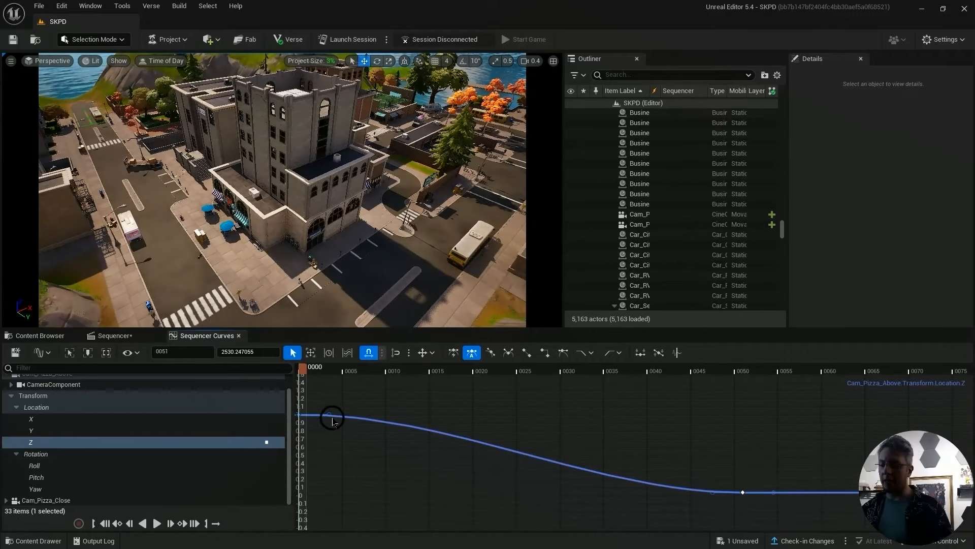
Straighten the Location Z curve by tilting its outgoing tangent at frame 0 and its incoming tangent at frame 51
mouse_move(329, 416)
left_click_drag(330, 416, 335, 428)
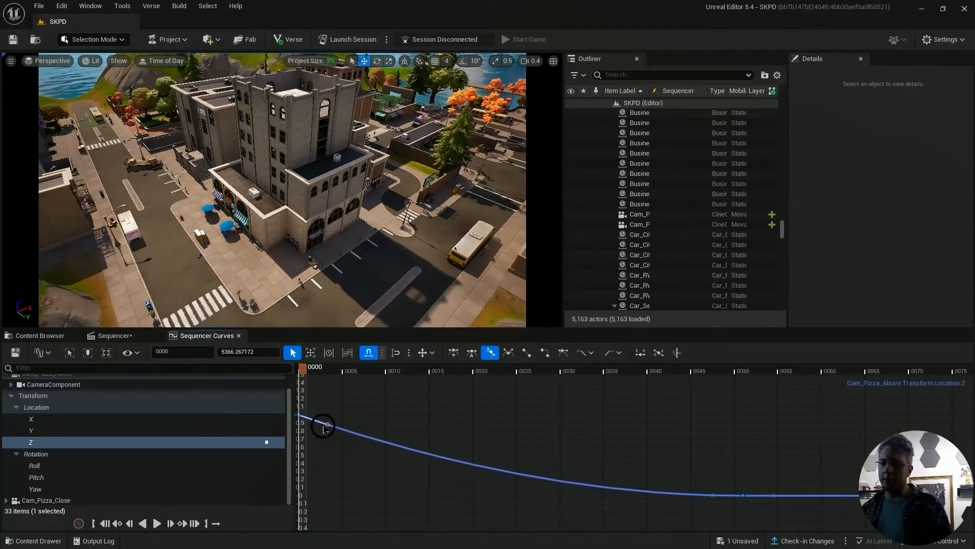
left_click(742, 495)
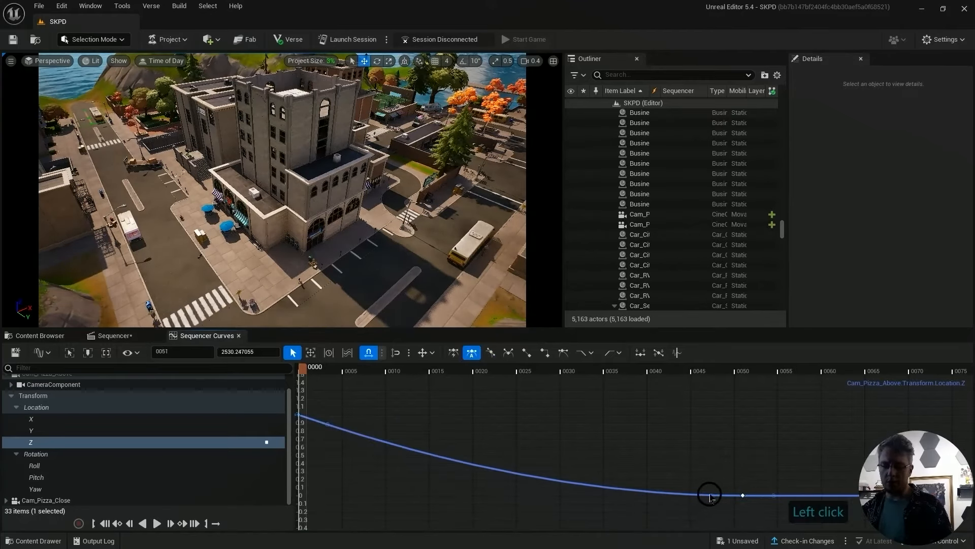
left_click_drag(712, 495, 707, 491)
left_click(391, 392)
scroll(426, 403, "down", 1)
right_click_drag(312, 415, 337, 421)
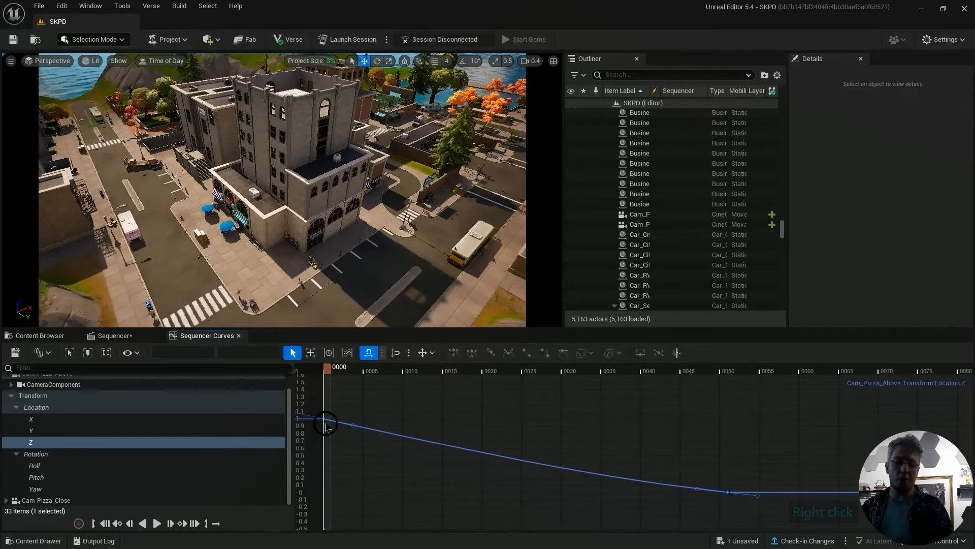
left_click_drag(337, 379, 327, 400)
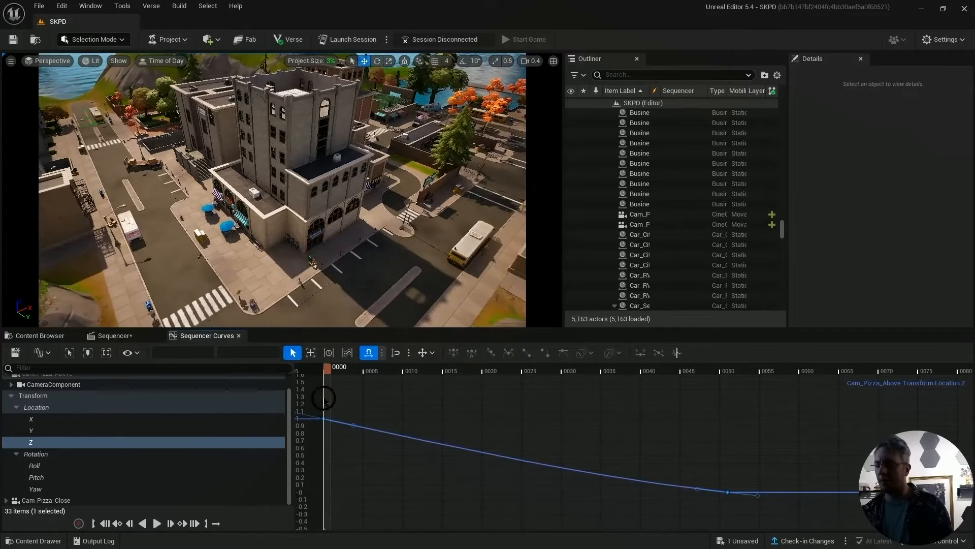
Compare the Location X and Y curves, and steepen Location X's approach into its end key at frame 51
left_click(42, 421)
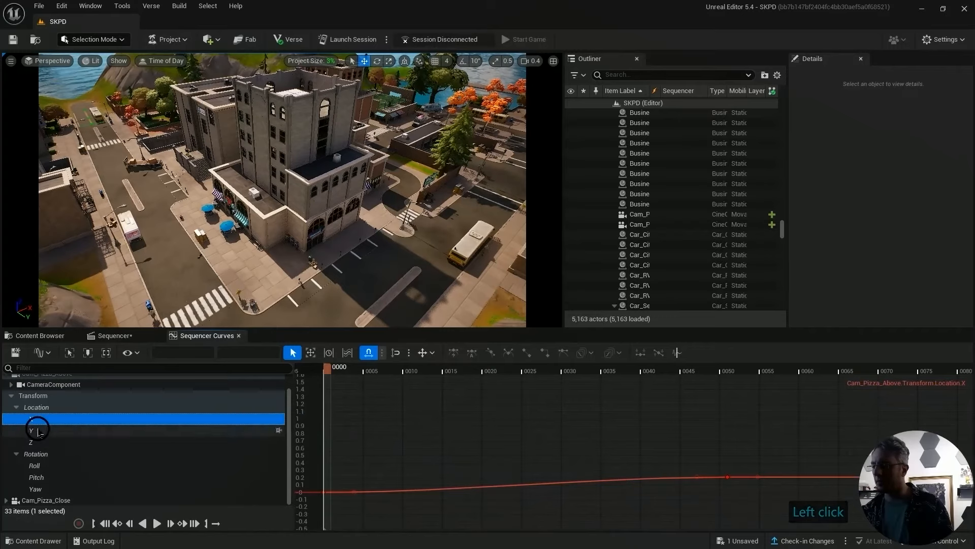
left_click(41, 429, "shift")
left_click(697, 477)
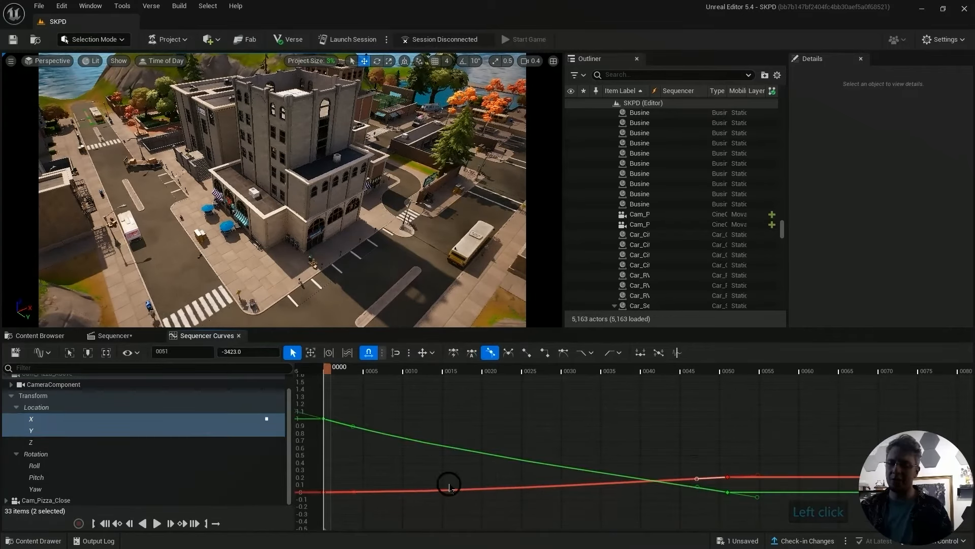
left_click(378, 504)
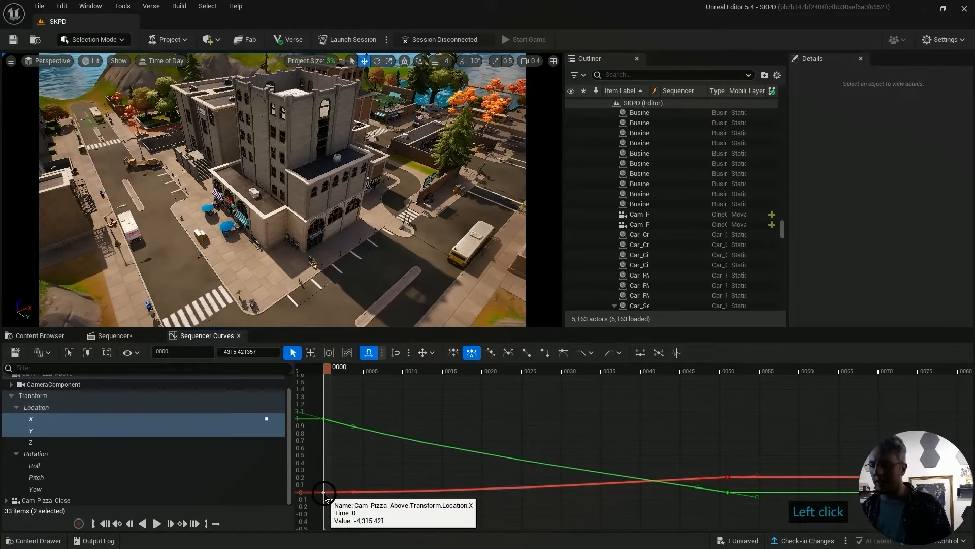
left_click(324, 493)
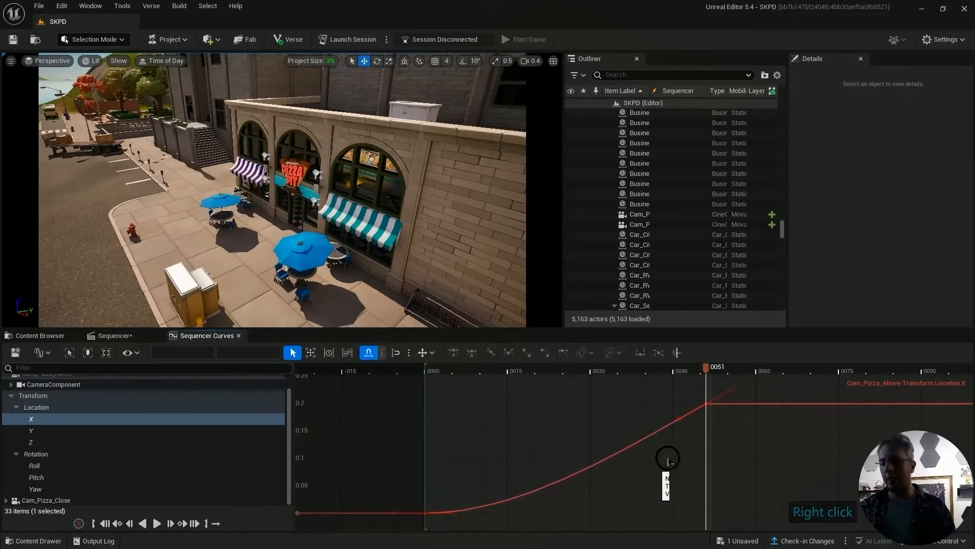
Examine the Location X curve of Cam_Pizza_Above at different time and value scales
right_click_drag(668, 458, 621, 457)
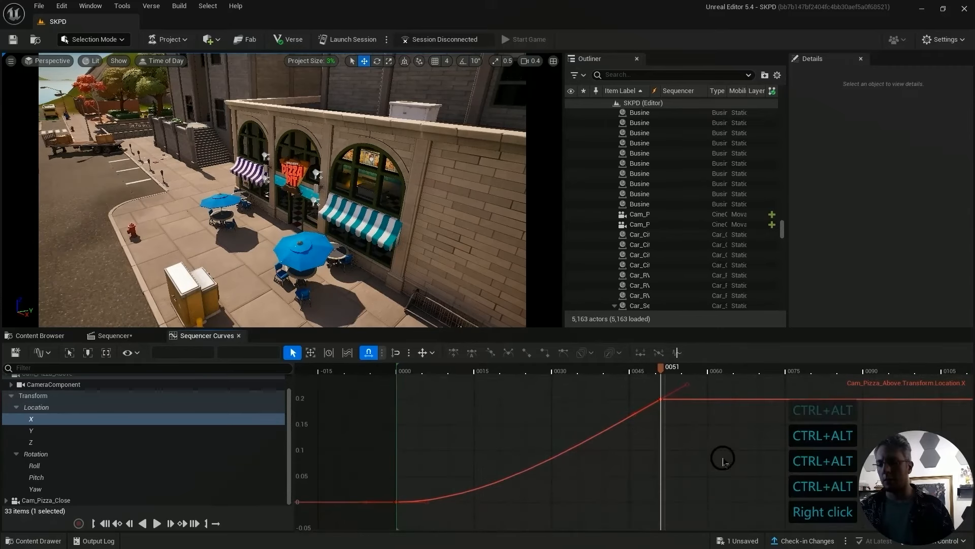
right_click_drag(723, 458, 711, 434, "alt")
right_click_drag(498, 427, 558, 437, "alt")
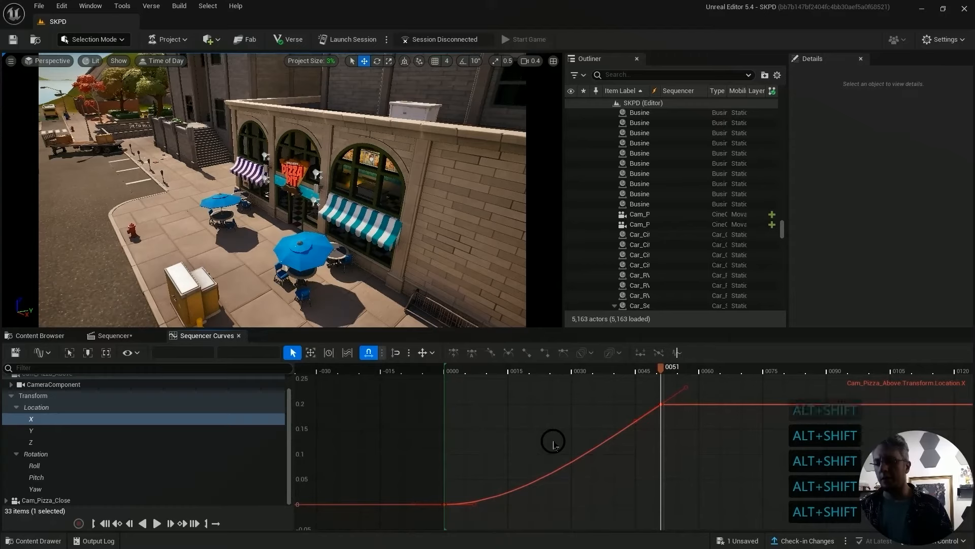
right_click_drag(687, 442, 559, 449, "alt+shift")
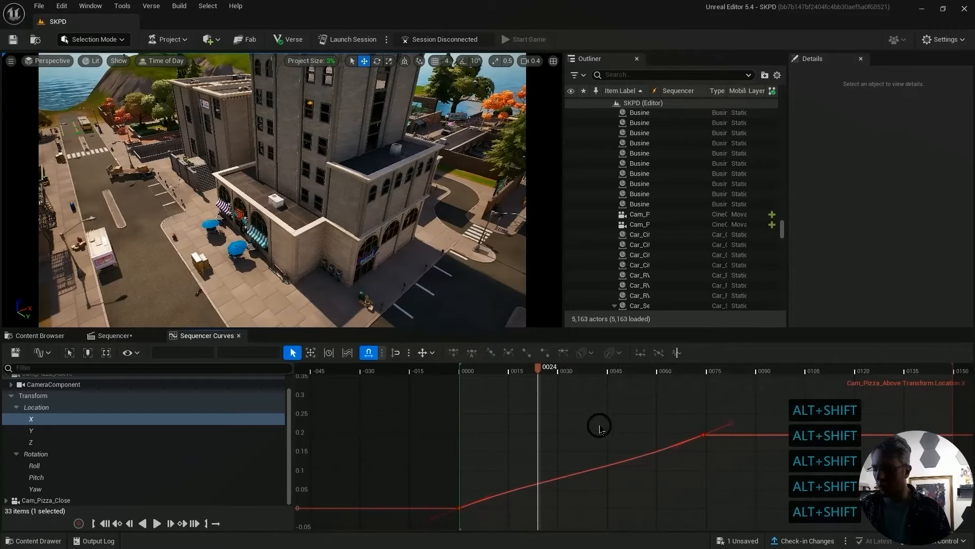
right_click_drag(600, 427, 599, 384, "alt+shift")
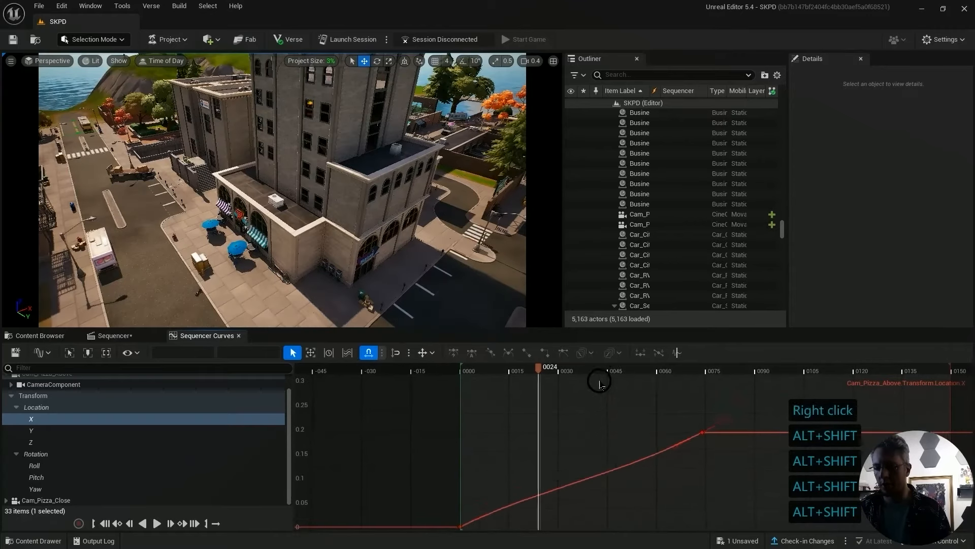
right_click_drag(610, 423, 575, 457, "alt+shift")
mouse_move(640, 460)
right_mouse_down()
mouse_move(611, 486)
mouse_move(624, 460)
mouse_move(658, 461)
right_mouse_up()
right_click_drag(657, 460, 640, 502, "alt+shift")
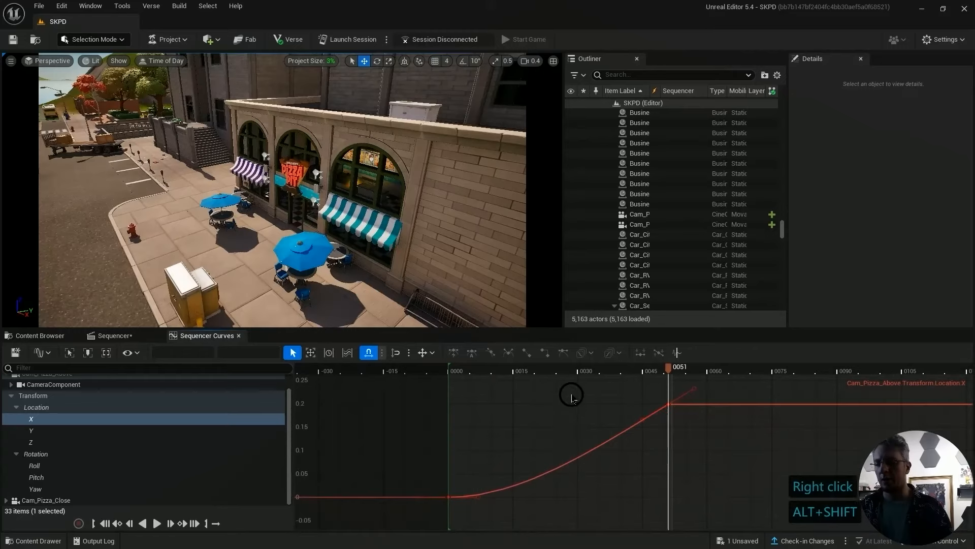
right_click_drag(572, 397, 479, 466, "alt+shift")
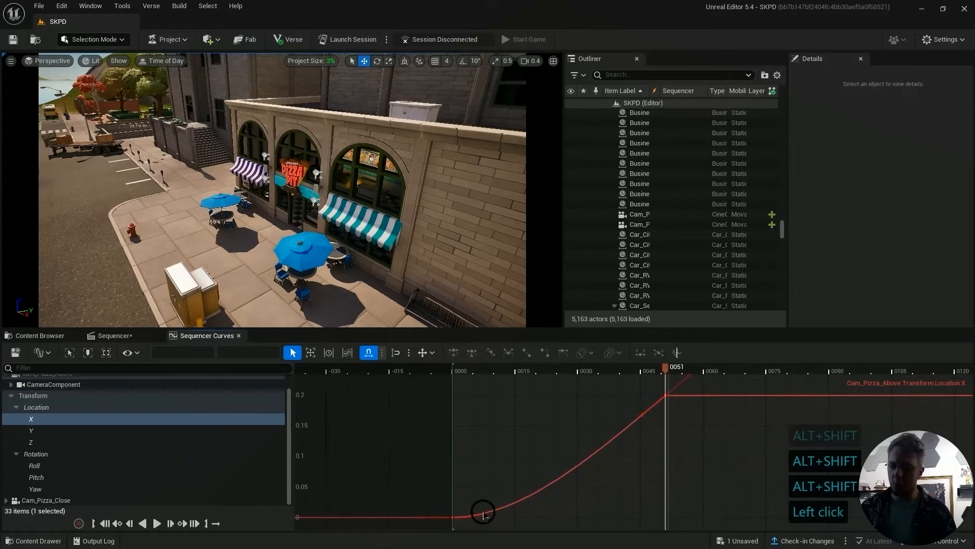
Reshape Location X's tangents between frames 0 and 51 into a nearly straight line, and preview the camera motion
left_click(452, 517)
left_click_drag(484, 518, 668, 399)
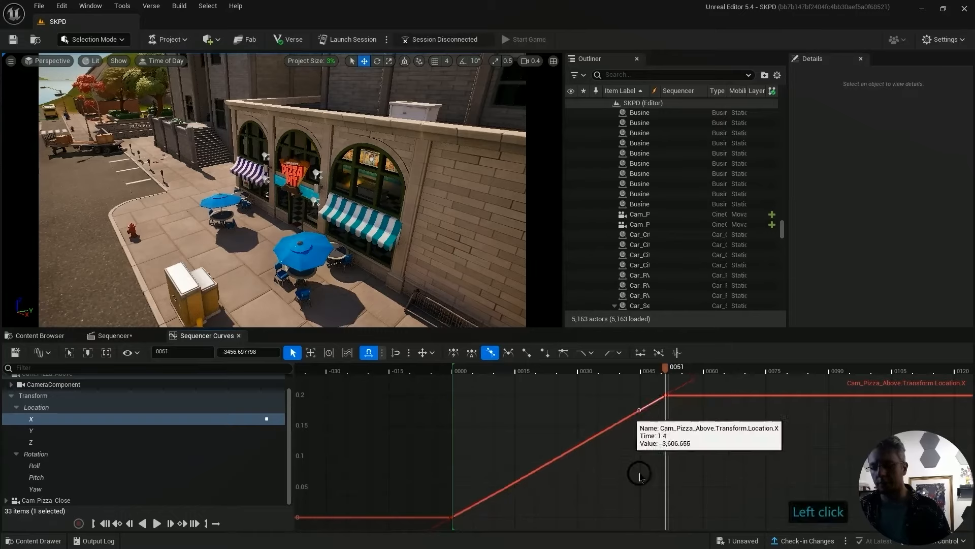
left_click(456, 369)
left_click_drag(481, 375, 724, 389)
left_click_drag(637, 387, 668, 388)
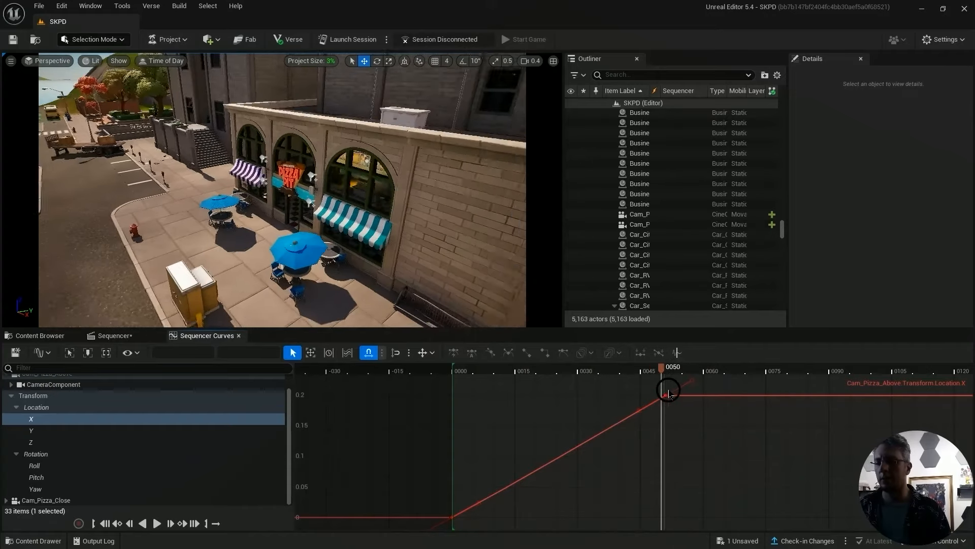
Show all Location curves of Cam_Pizza_Above and move their end keys to about frame 74
left_click(49, 406)
left_click(737, 412)
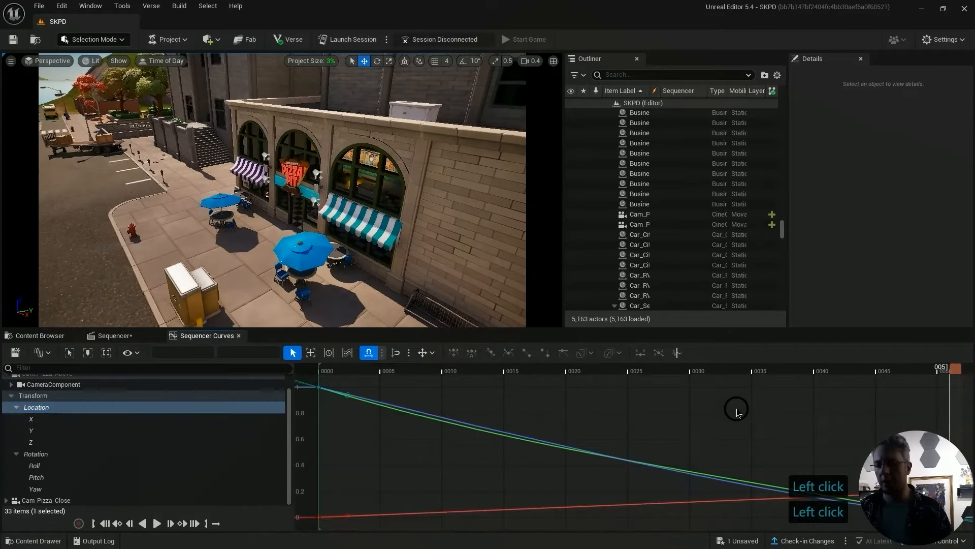
right_click_drag(744, 409, 719, 402, "alt")
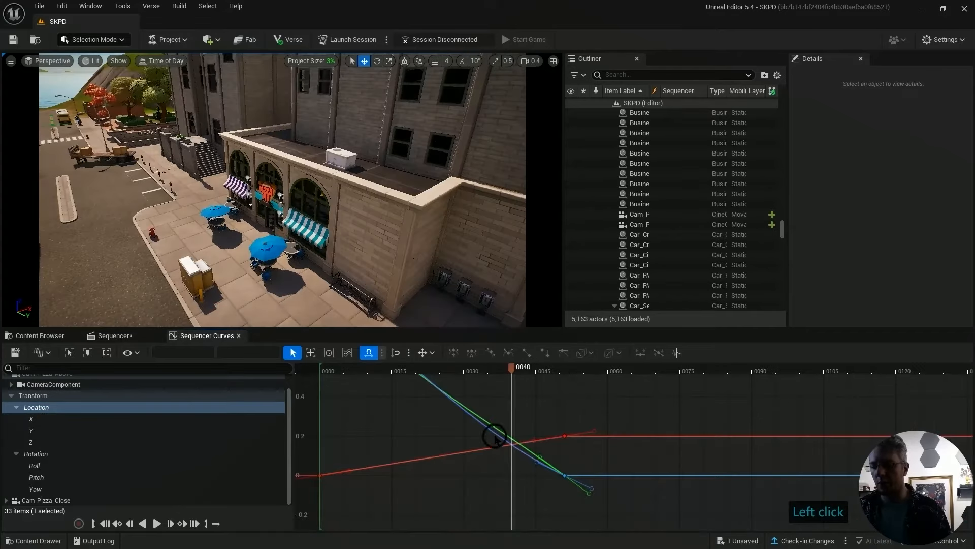
mouse_move(510, 391)
left_mouse_down()
mouse_move(607, 390)
mouse_move(544, 388)
mouse_move(579, 387)
mouse_move(516, 393)
mouse_move(566, 394)
mouse_move(516, 406)
left_mouse_up()
left_click_drag(554, 478, 644, 462)
left_click(647, 458)
Adjust Location Z's outgoing tangent at frame 0 and play the sequence from near its start
right_click_drag(565, 408, 577, 492)
left_click_drag(351, 382, 365, 385)
right_click(386, 437)
right_click_drag(407, 452, 402, 368)
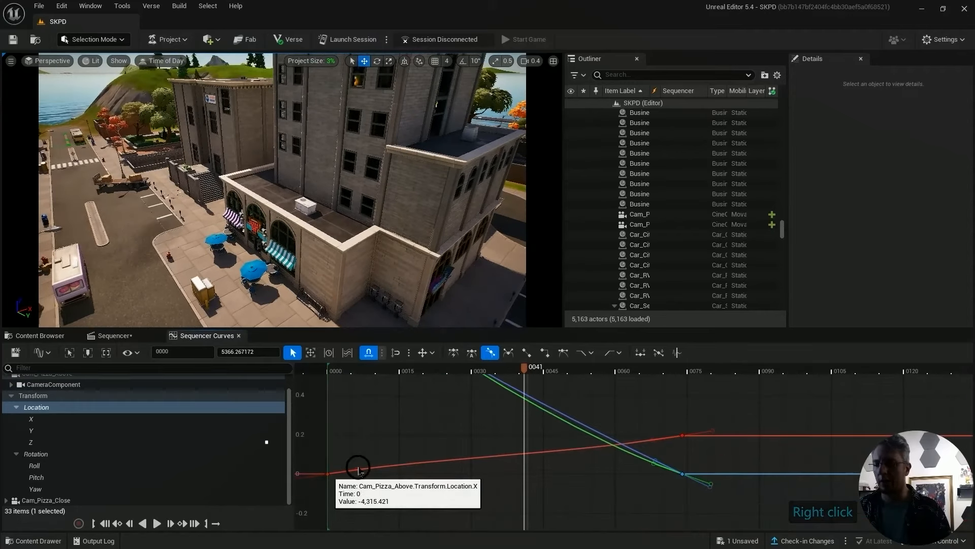
left_click(652, 440)
left_click(629, 360)
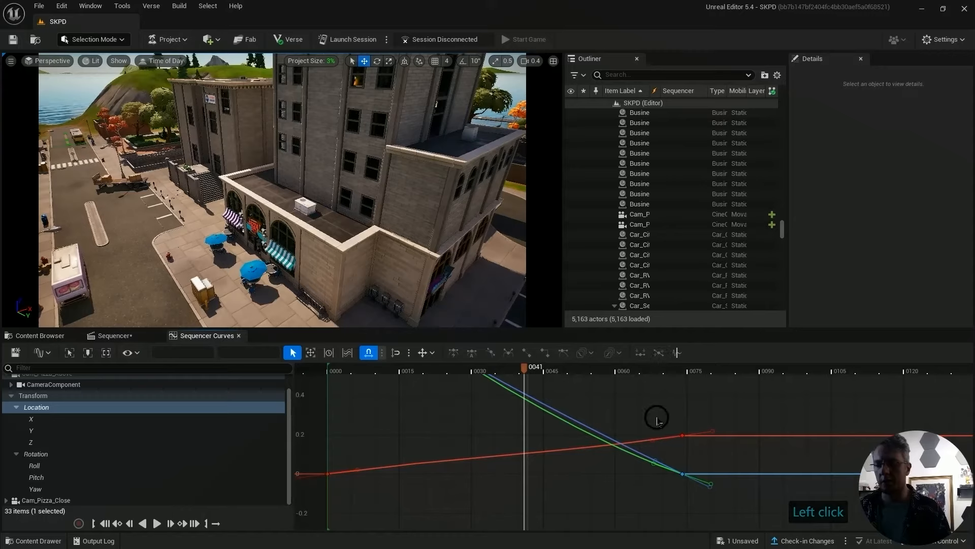
mouse_move(346, 366)
left_mouse_down()
mouse_move(511, 374)
mouse_move(344, 378)
left_mouse_up()
key("space")
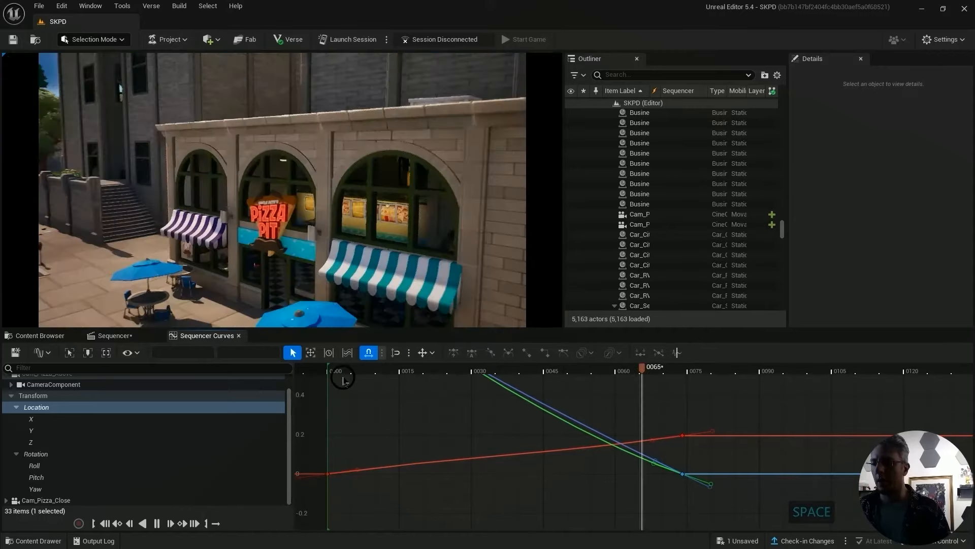
key("space")
Isolate the Location X curve and set both its start and end keys to linear interpolation
left_click(404, 485, "alt+shift")
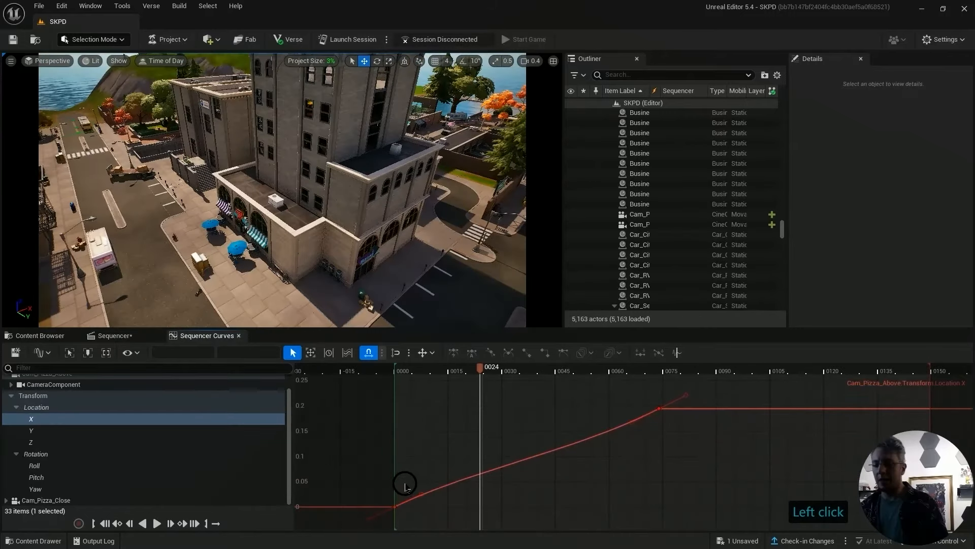
mouse_move(425, 499)
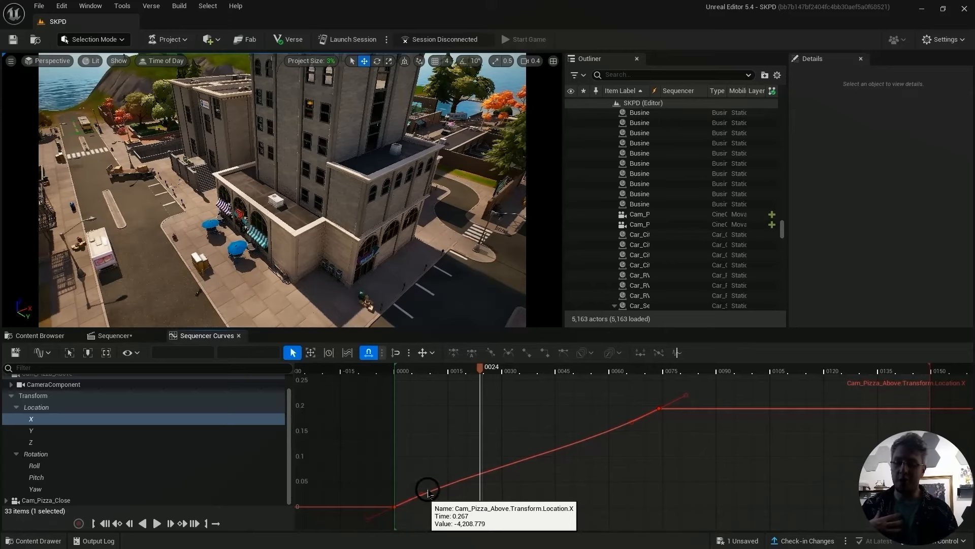
left_click_drag(374, 386, 739, 517)
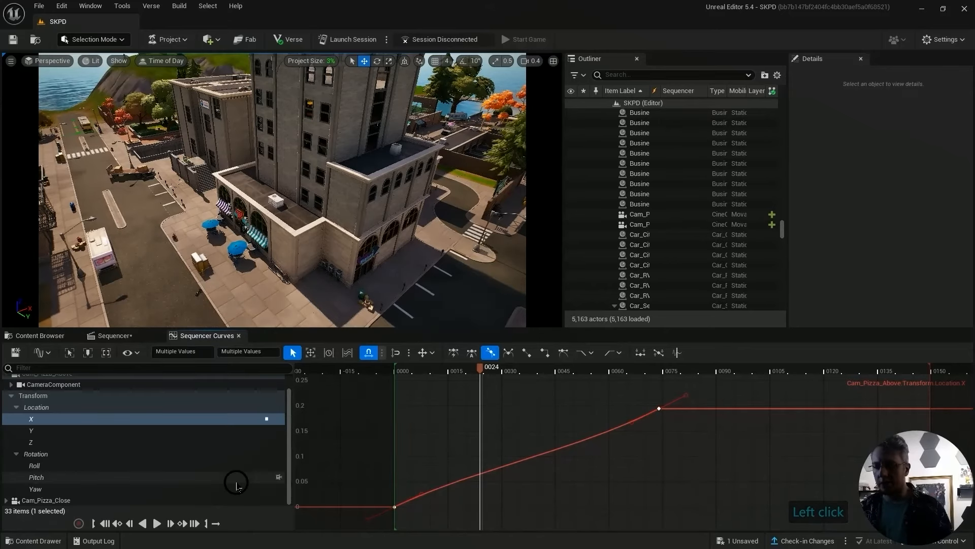
left_click(528, 356)
left_click_drag(359, 443, 428, 518)
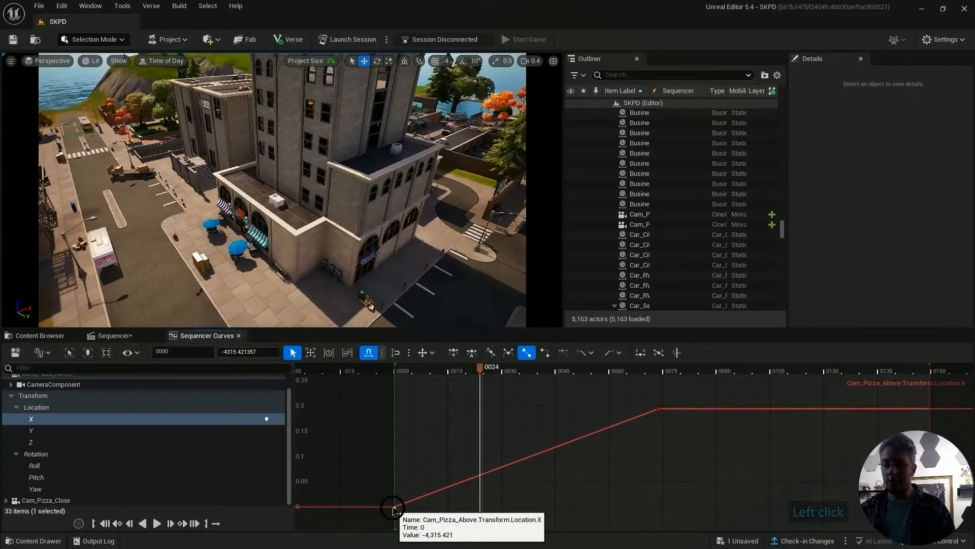
left_click(406, 513)
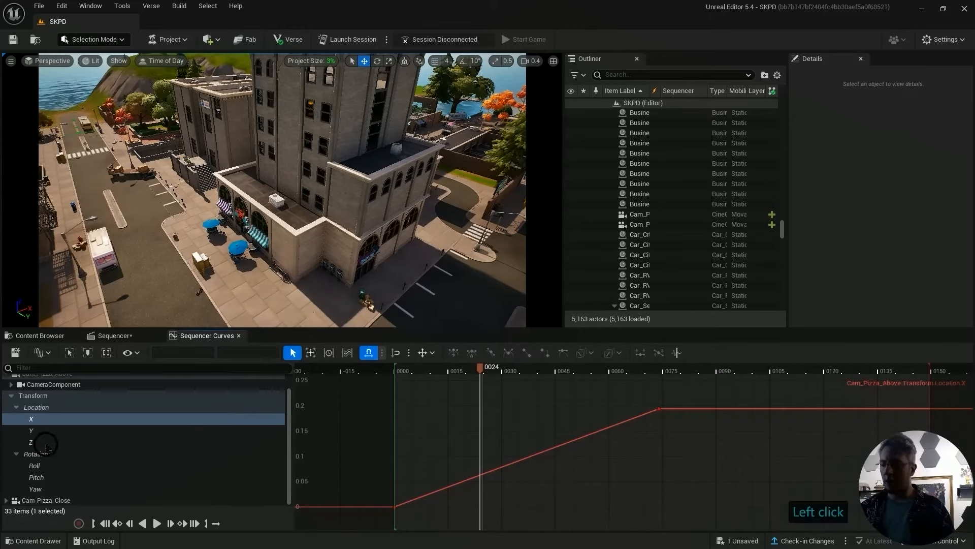
Set the start and end keys of Location Y and Location Z to linear interpolation
left_click(31, 430)
left_click(559, 442, "alt")
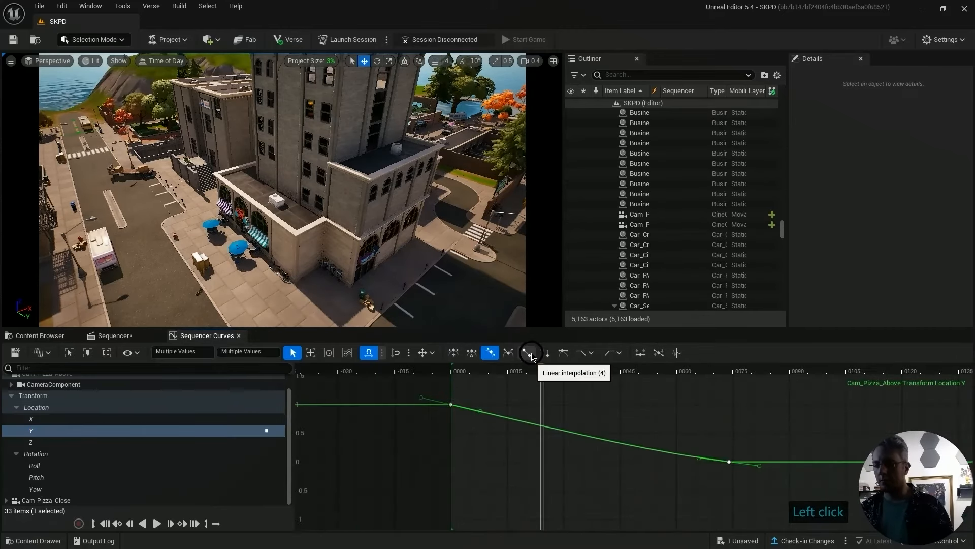
left_click(71, 442)
right_click_drag(264, 401, 505, 398, "alt")
left_click_drag(359, 381, 745, 492)
left_click(490, 352)
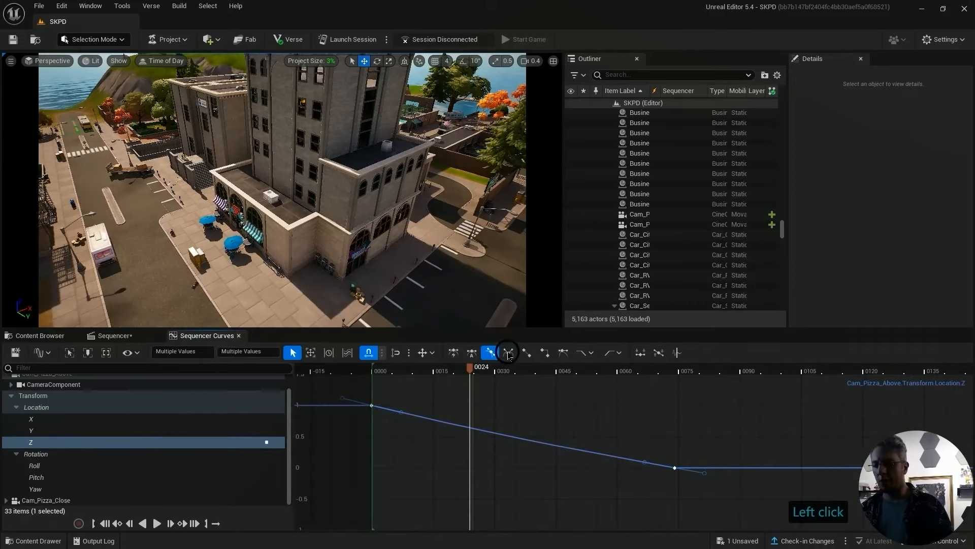
left_click(526, 351)
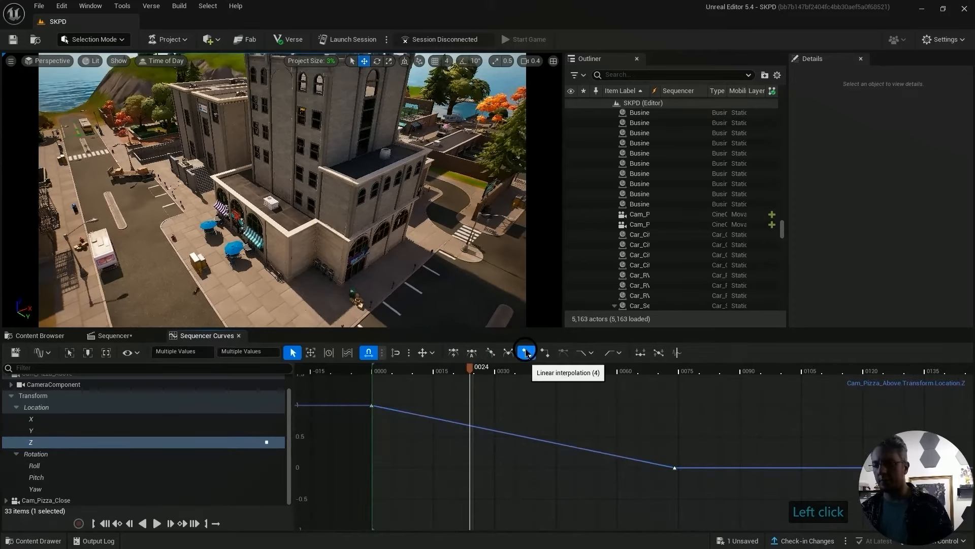
Switch the Location Z and Location Y keys to cubic interpolation with user flat tangents
left_click(658, 479)
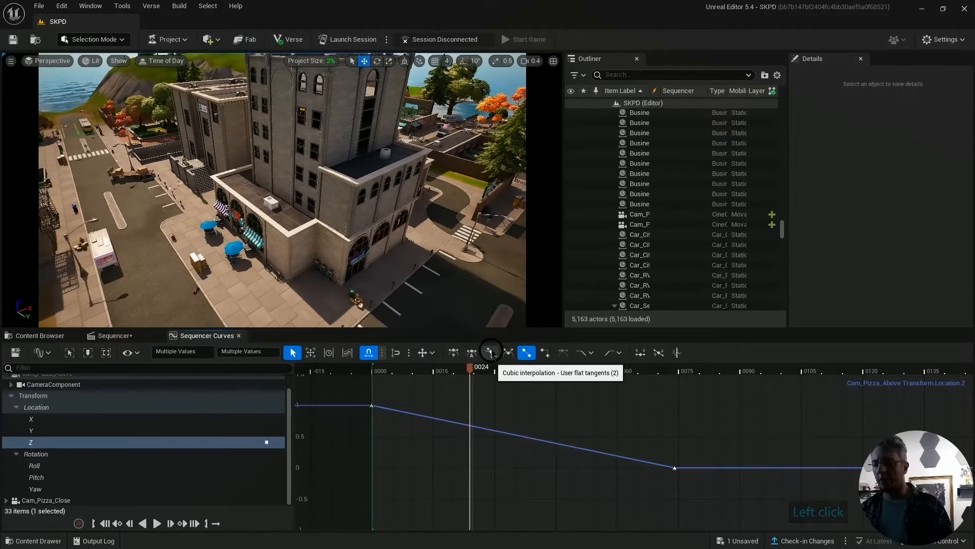
left_click(491, 352)
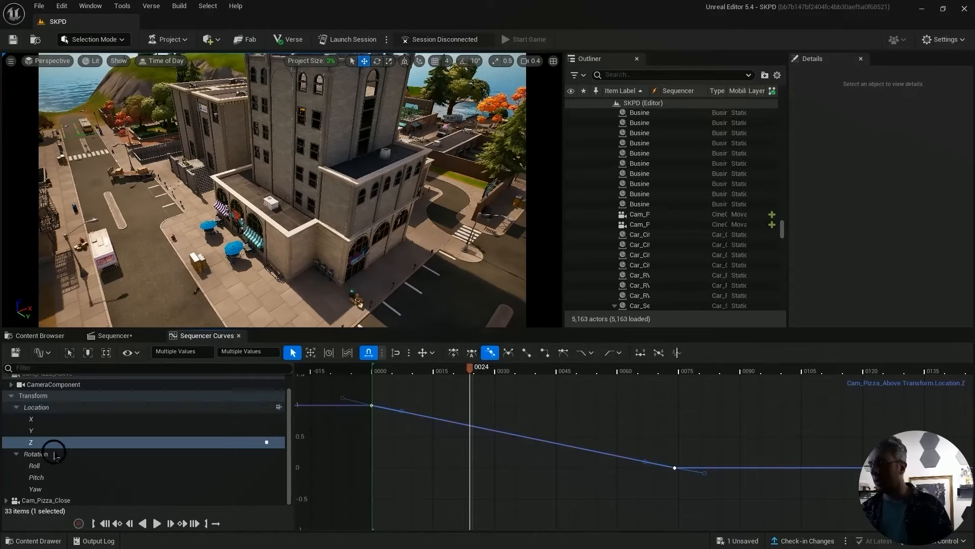
left_click(31, 430)
right_click_drag(649, 413, 401, 405, "alt")
left_click_drag(367, 391, 742, 500)
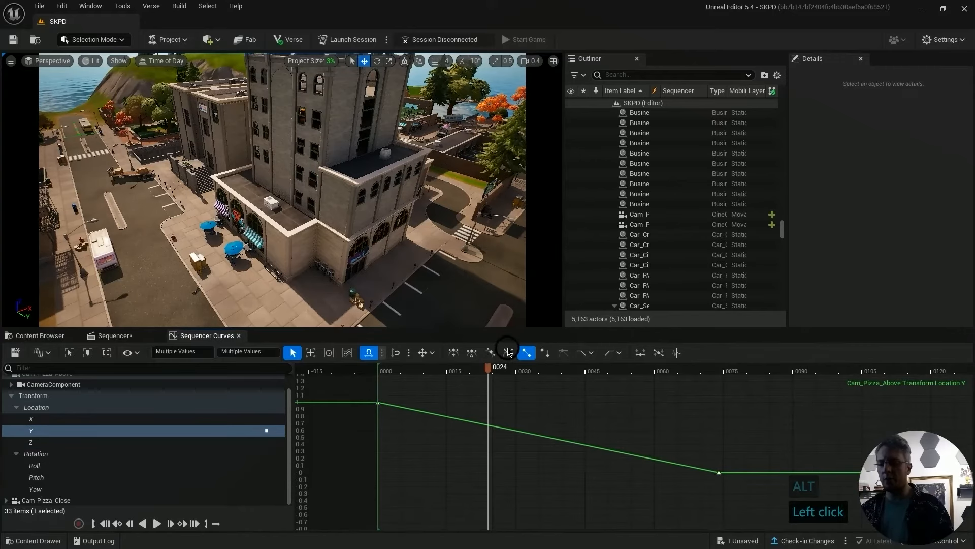
left_click(490, 352)
Isolate the Location X curve and switch its start and end keys to cubic interpolation with automatic tangents
left_click(60, 420)
right_click_drag(610, 436, 666, 444, "alt")
right_click_drag(743, 465, 584, 417, "alt")
left_click_drag(457, 432, 660, 482)
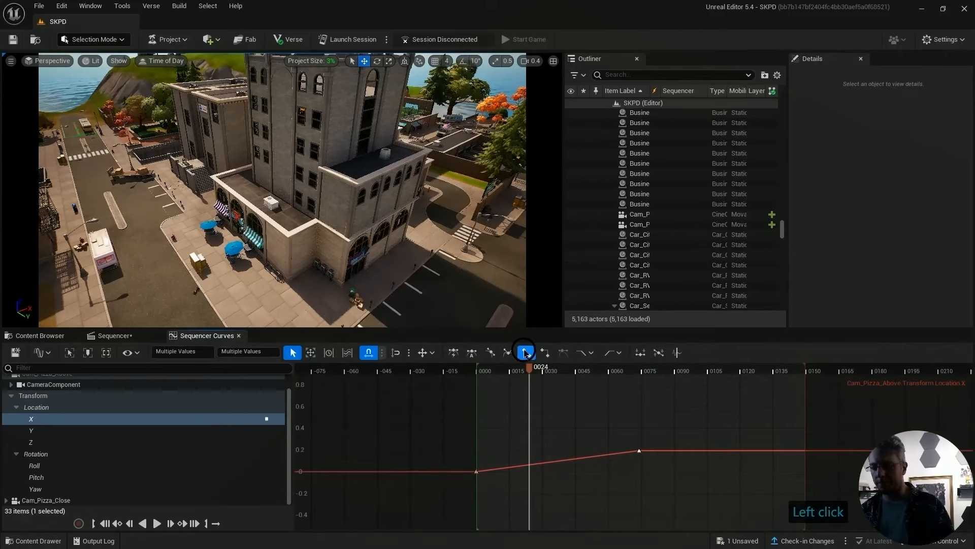
left_click(491, 352)
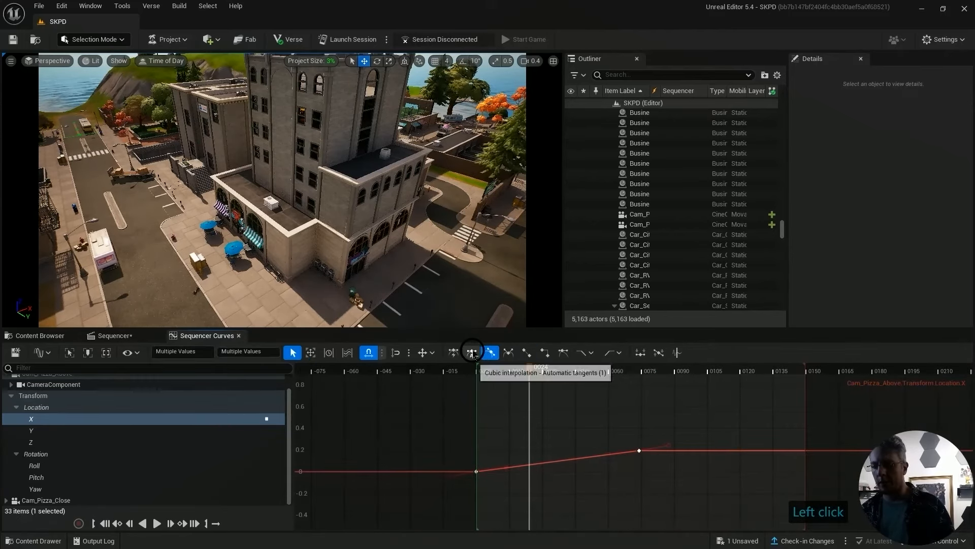
left_click(473, 352)
Set both Location X keys to cubic interpolation with user flat tangents
left_click_drag(420, 422, 718, 525)
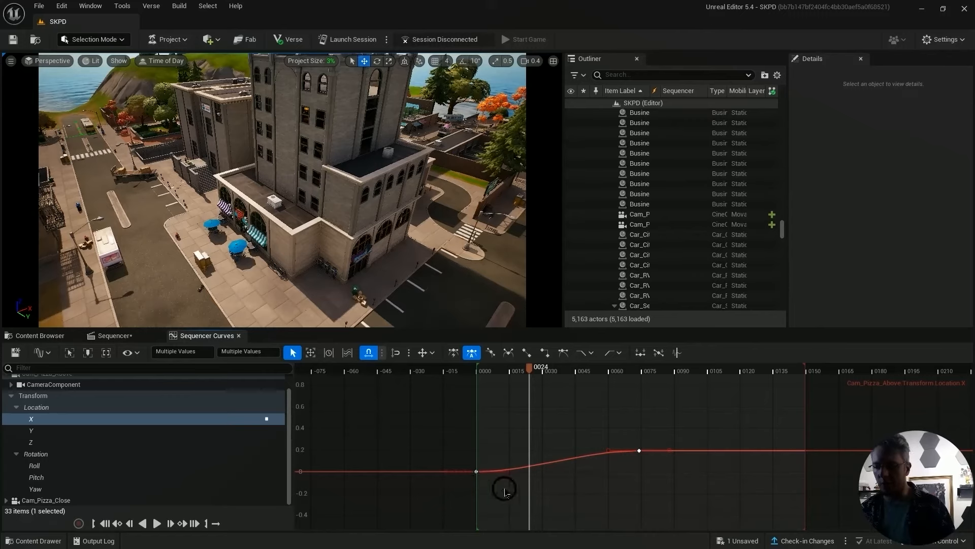
left_click(539, 356)
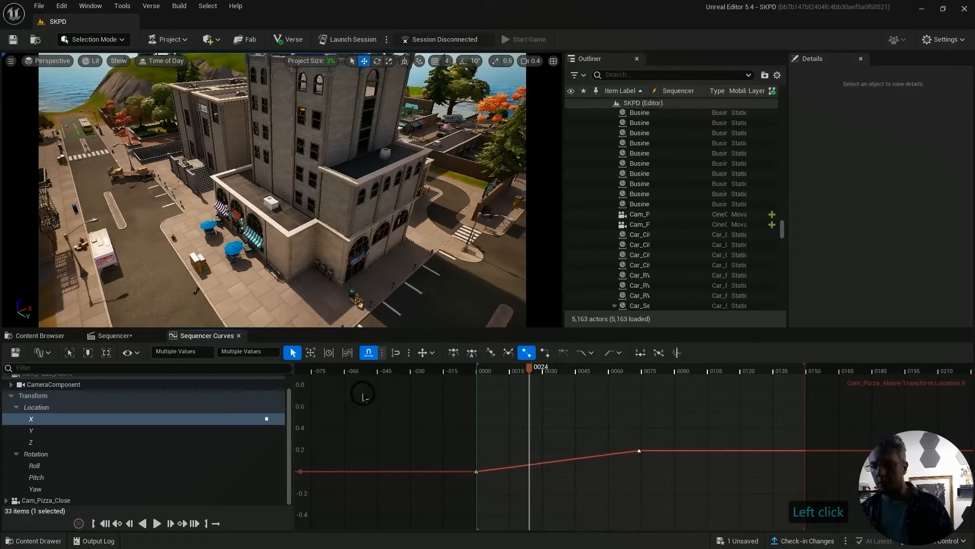
left_click(491, 352)
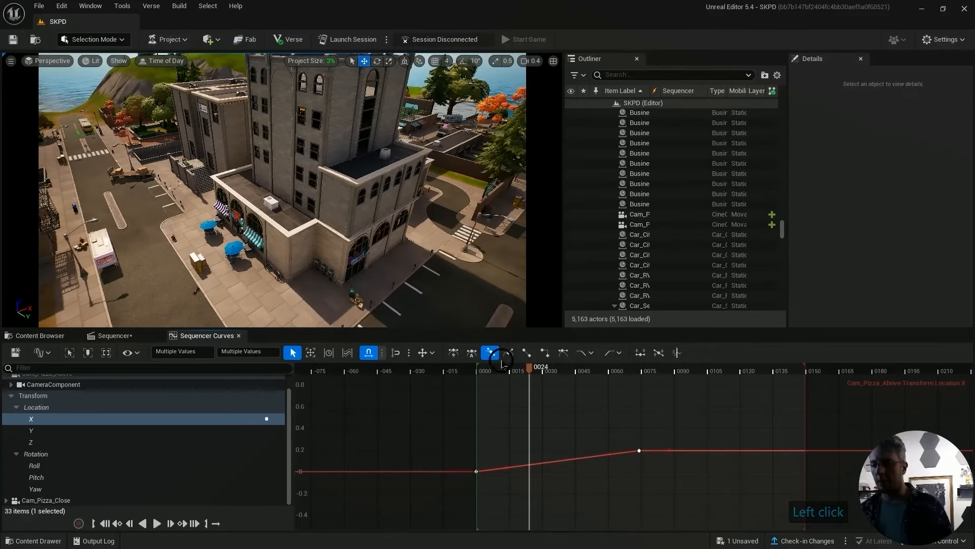
left_click(491, 423)
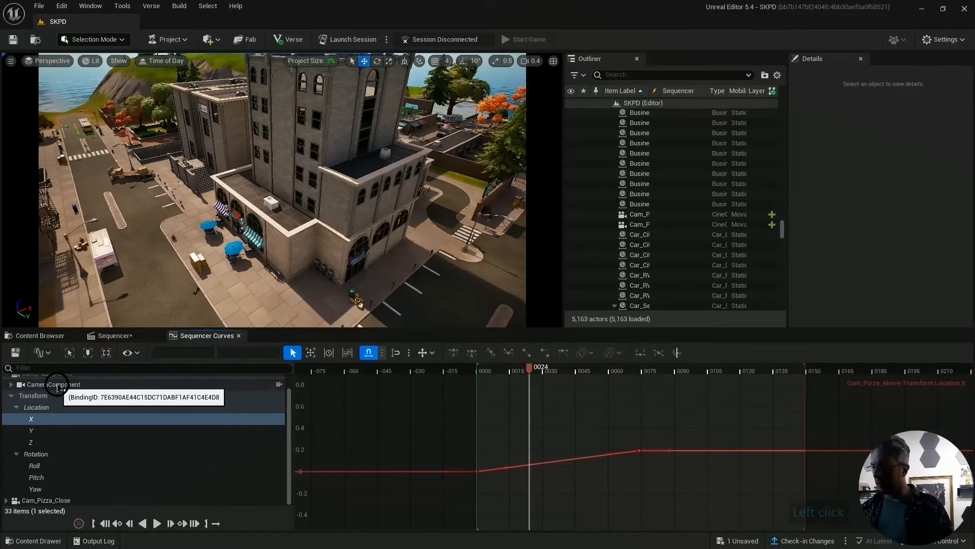
Return the playhead to frame 0 and play the sequence to preview the camera move
scroll(124, 426, "up", 1)
mouse_move(488, 363)
left_mouse_down()
mouse_move(466, 361)
mouse_move(483, 367)
left_mouse_up()
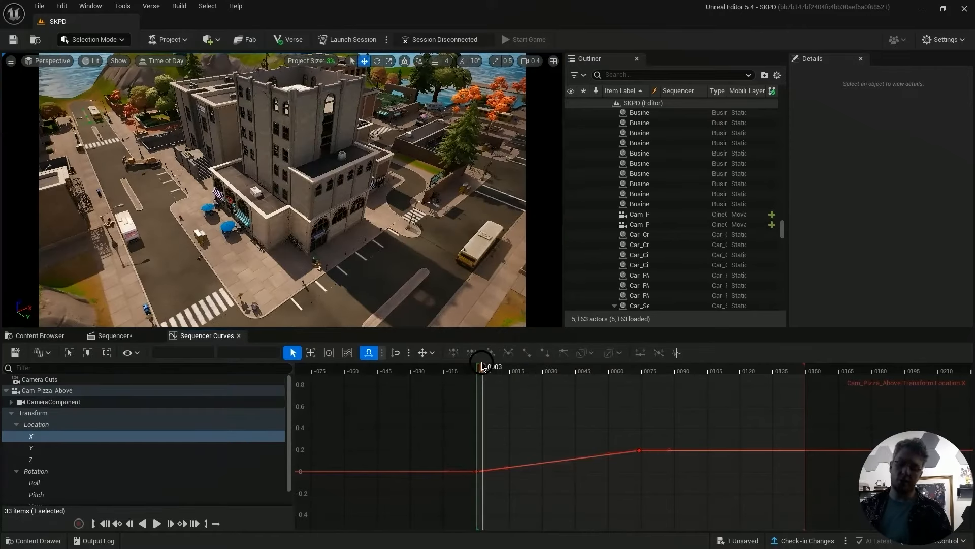
left_click(121, 335)
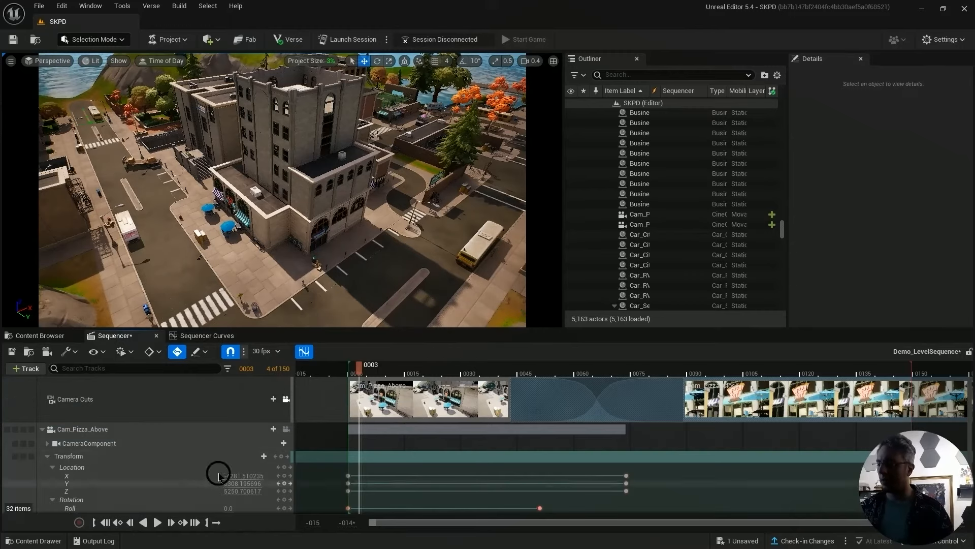
left_click(203, 336)
left_click_drag(532, 374, 478, 375)
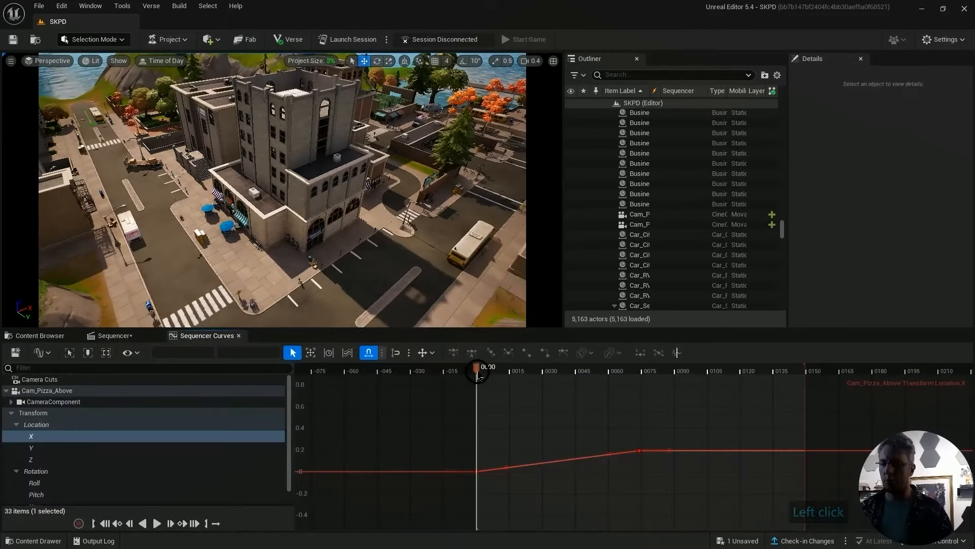
key("space")
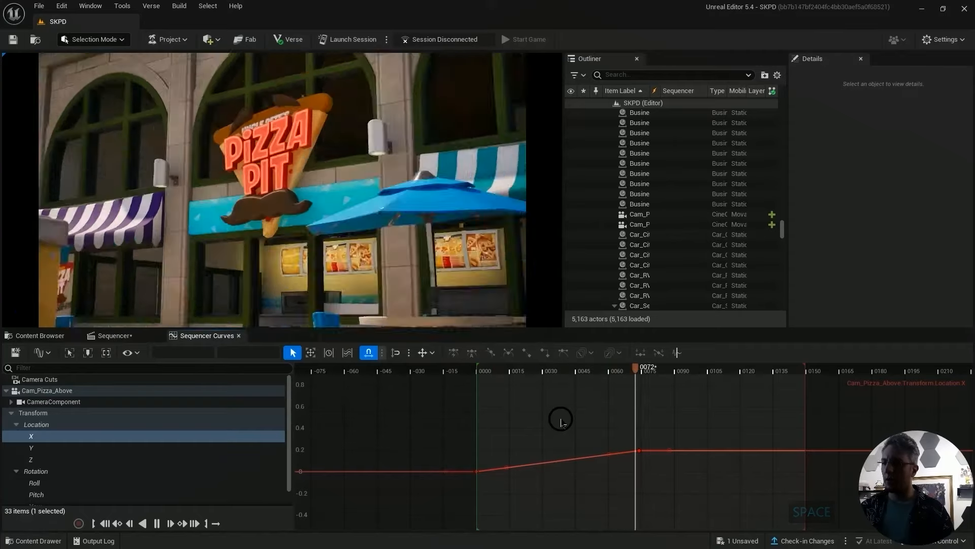
key("space")
Replay the sequence from near its start twice and scrub to frame 60
left_click(570, 370)
left_click_drag(607, 373, 497, 375)
key("space")
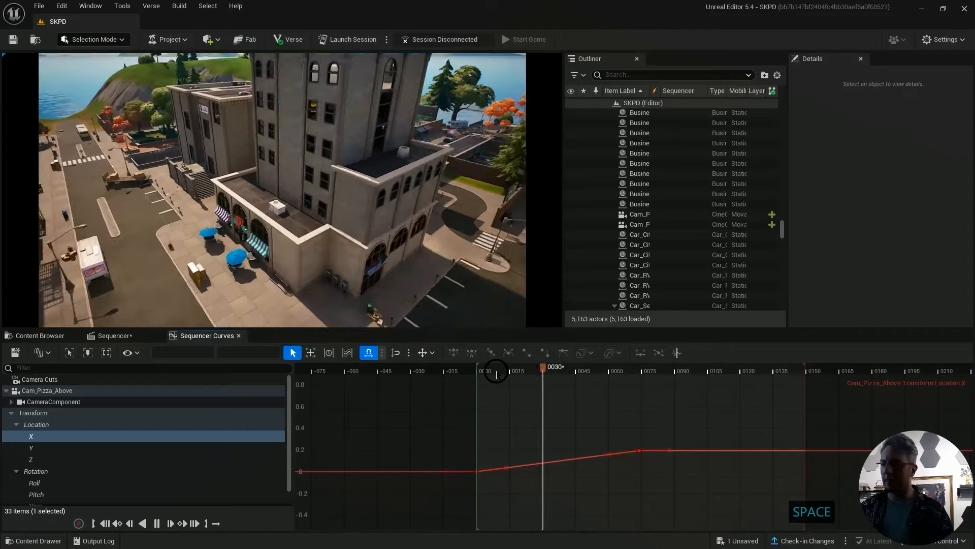
key("space")
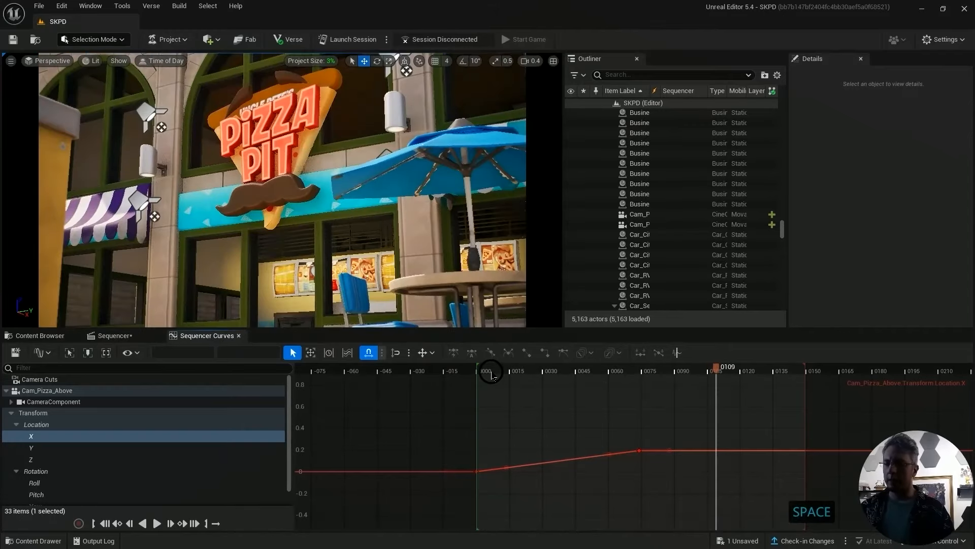
left_click(492, 373)
key("space")
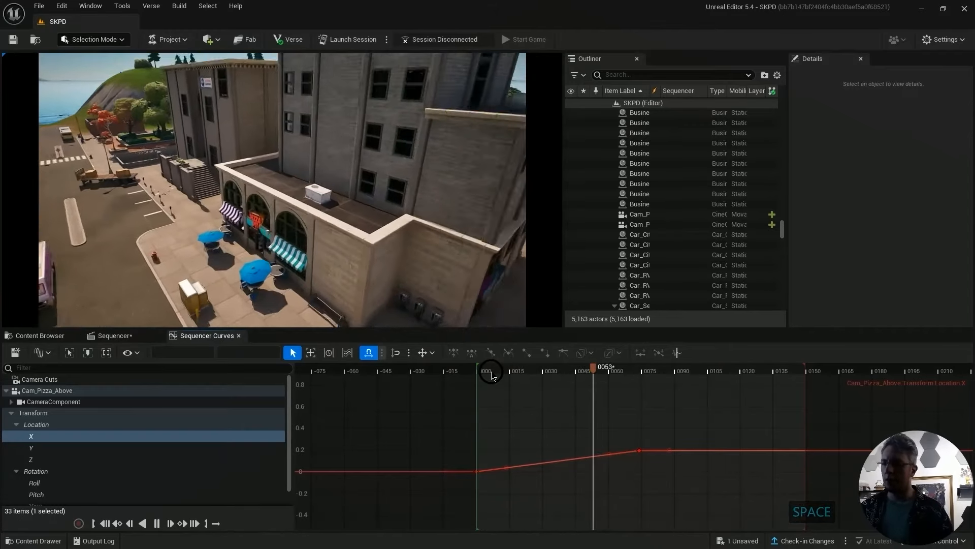
key("space")
mouse_move(613, 370)
left_mouse_down()
mouse_move(597, 370)
mouse_move(609, 369)
left_mouse_up()
Scrub across the camera cut blend in the Sequencer timeline to frame 81
mouse_move(635, 451)
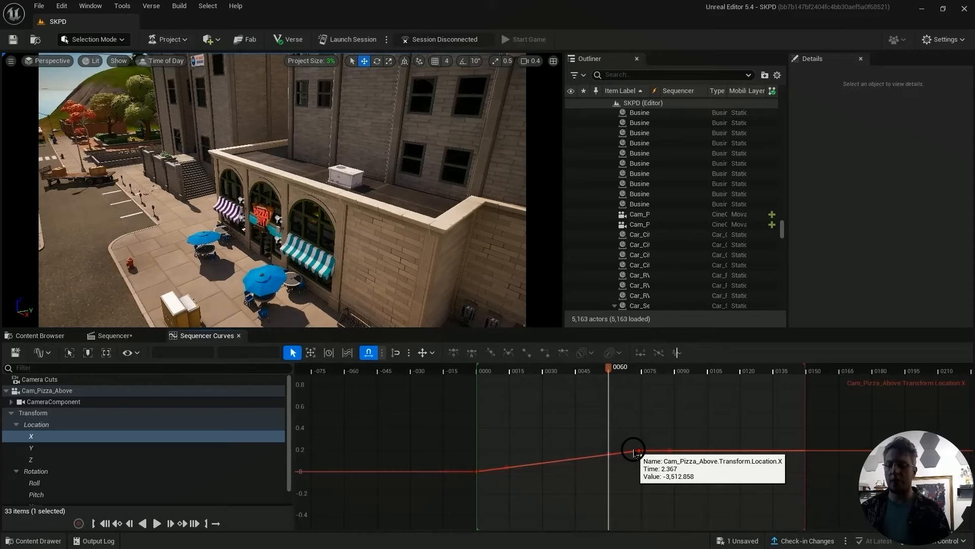
left_click(110, 335)
left_click_drag(575, 367, 655, 389)
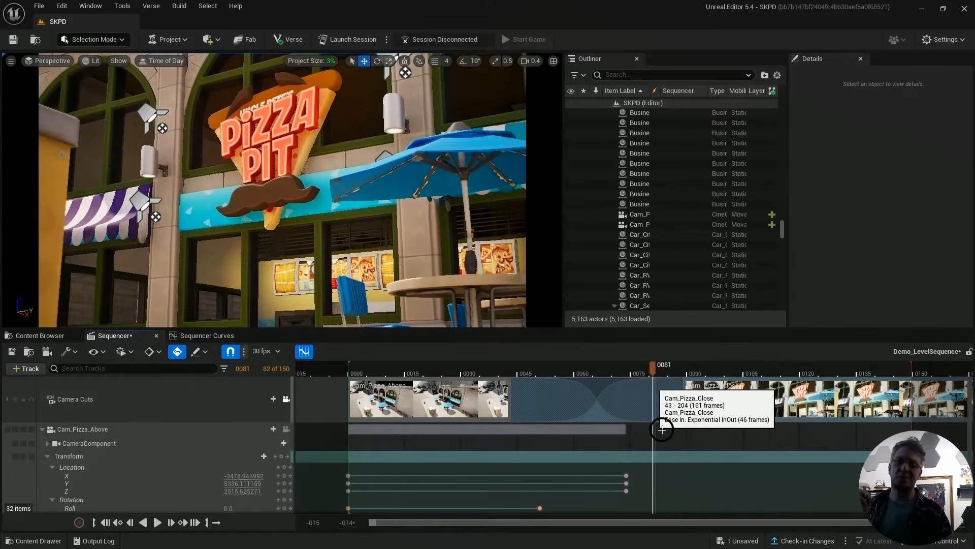
Show all Location curves in the Curve Editor and move their end keys to frame 83
left_click(206, 336)
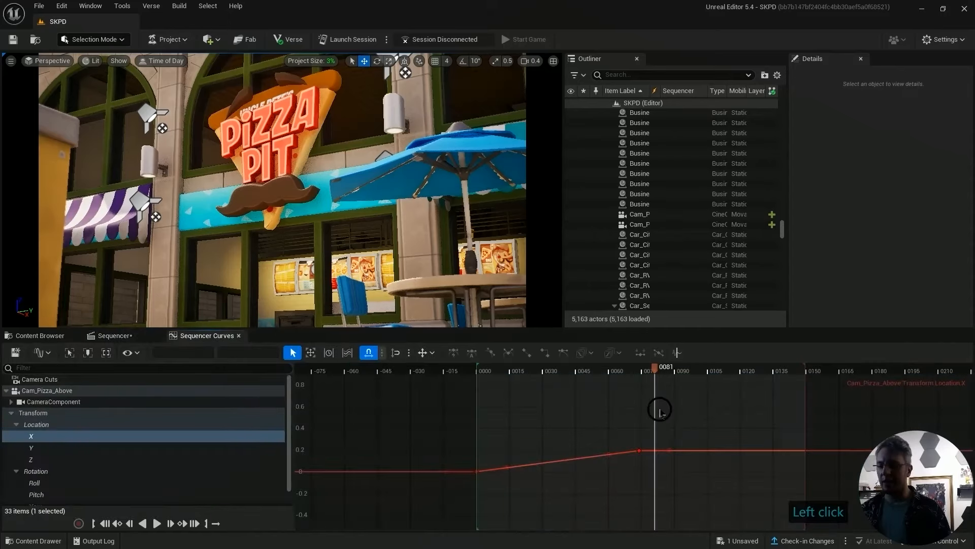
left_click(34, 412)
left_click(45, 425)
scroll(686, 426, "down", 6)
right_click_drag(803, 402, 572, 471)
right_click_drag(766, 416, 620, 404, "alt")
left_click_drag(622, 418, 673, 469)
left_click_drag(644, 444, 529, 409, "shift")
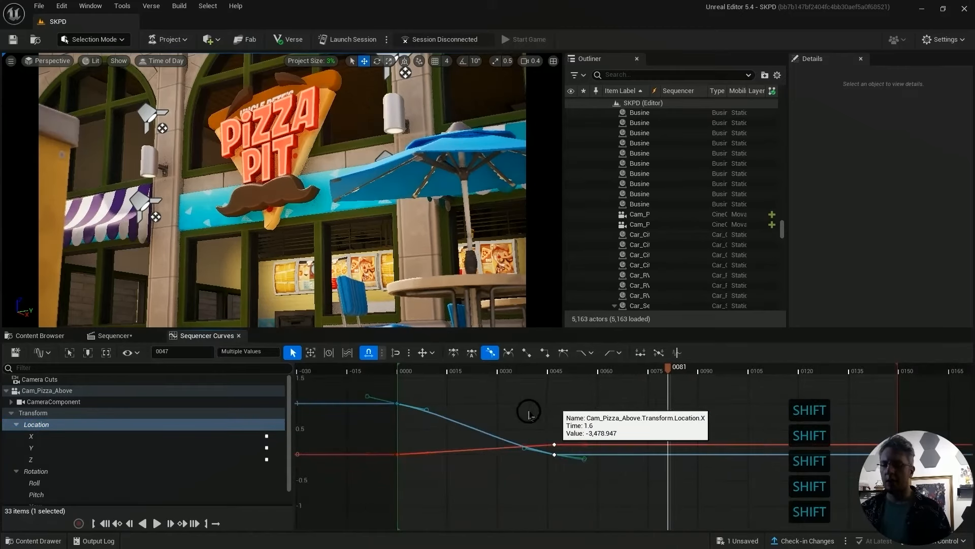
left_click_drag(669, 415, 676, 451, "shift")
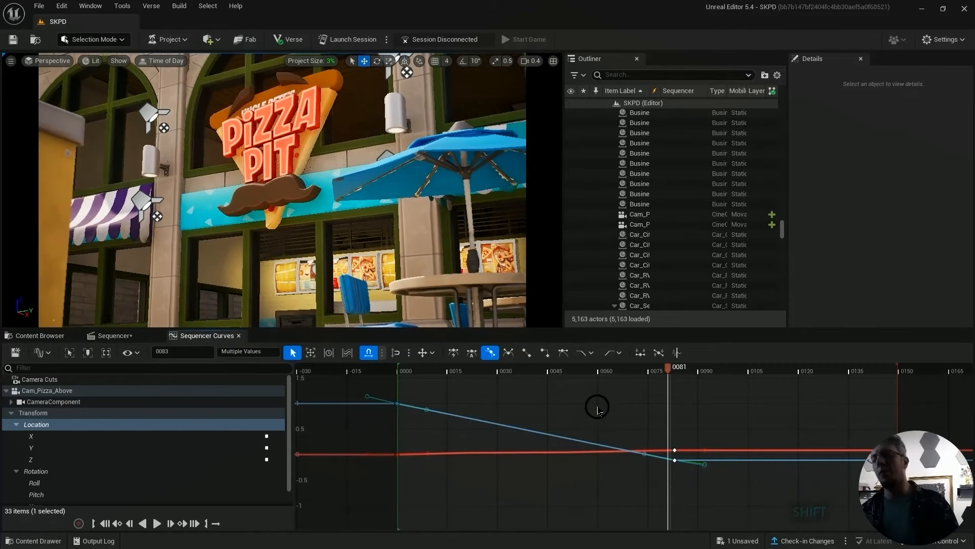
Isolate the Location Z curve and raise its start key at frame 0
left_click(77, 458)
right_click_drag(756, 442, 302, 428, "alt")
right_click_drag(626, 404, 519, 394)
right_click_drag(686, 398, 564, 402, "alt")
right_click_drag(631, 408, 614, 430)
left_click(412, 420)
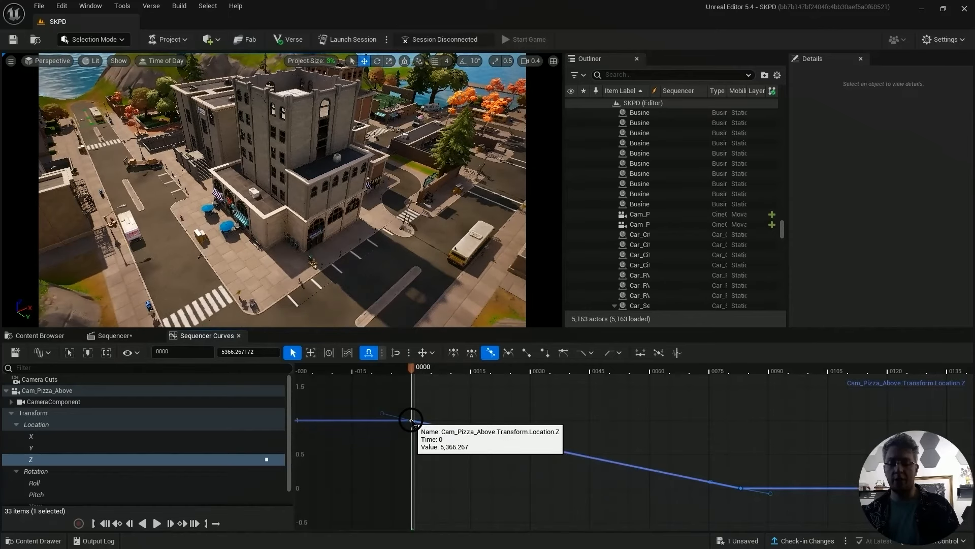
mouse_move(413, 420)
left_mouse_down()
mouse_move(420, 395)
mouse_move(412, 435)
mouse_move(428, 422)
mouse_move(359, 418)
mouse_move(359, 442)
mouse_move(461, 427)
mouse_move(416, 401)
mouse_move(436, 414)
mouse_move(407, 416)
mouse_move(421, 391)
mouse_move(411, 420)
left_mouse_up()
Set the start and end keys of Location Z to linear interpolation
left_click(527, 352)
left_click(490, 352)
left_click_drag(806, 510, 348, 391)
left_click(528, 352)
left_click(528, 352)
left_click(446, 404)
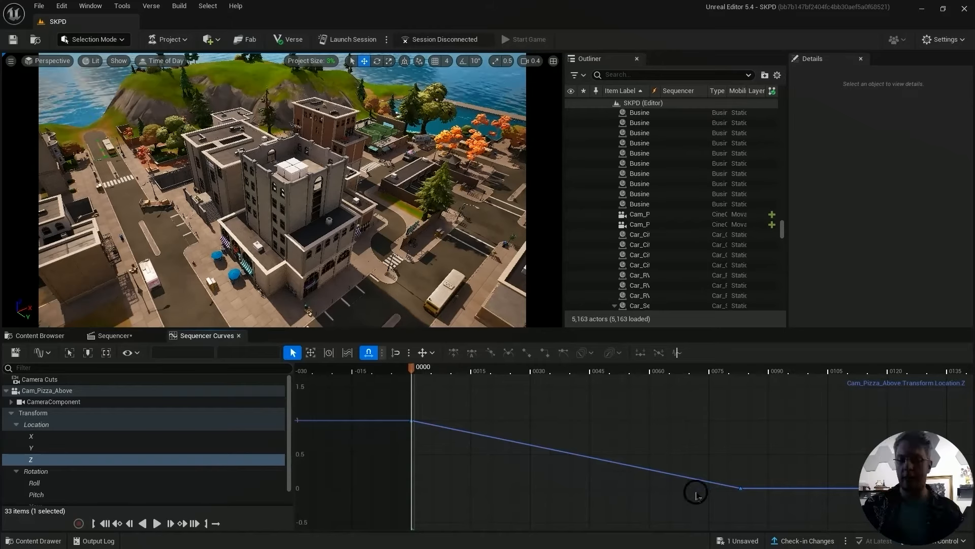
Move the Location Z end key to about frame 88 and raise the start key at frame 0 to about 8,160
mouse_move(741, 489)
mouse_move(741, 488)
left_mouse_down("shift")
mouse_move(696, 399)
mouse_move(719, 518)
mouse_move(710, 405)
mouse_move(721, 446)
mouse_move(629, 470)
mouse_move(663, 487)
mouse_move(732, 491)
left_mouse_up("shift")
mouse_move(412, 419)
left_mouse_down("shift")
mouse_move(416, 382)
mouse_move(418, 402)
left_mouse_up("shift")
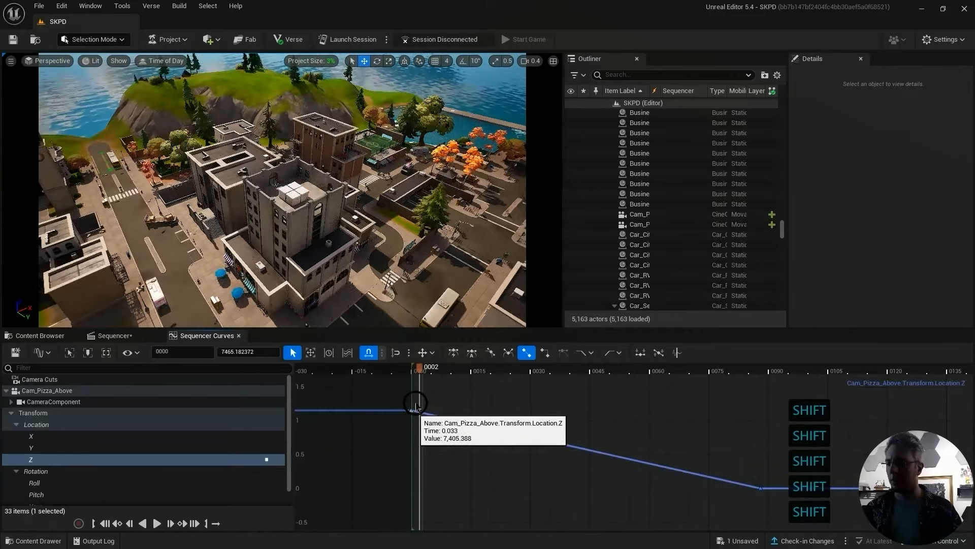
Preview the steeper descent and scrub the playhead to frame 16
key("space")
left_click_drag(476, 378, 421, 385)
left_click_drag(546, 399, 476, 416)
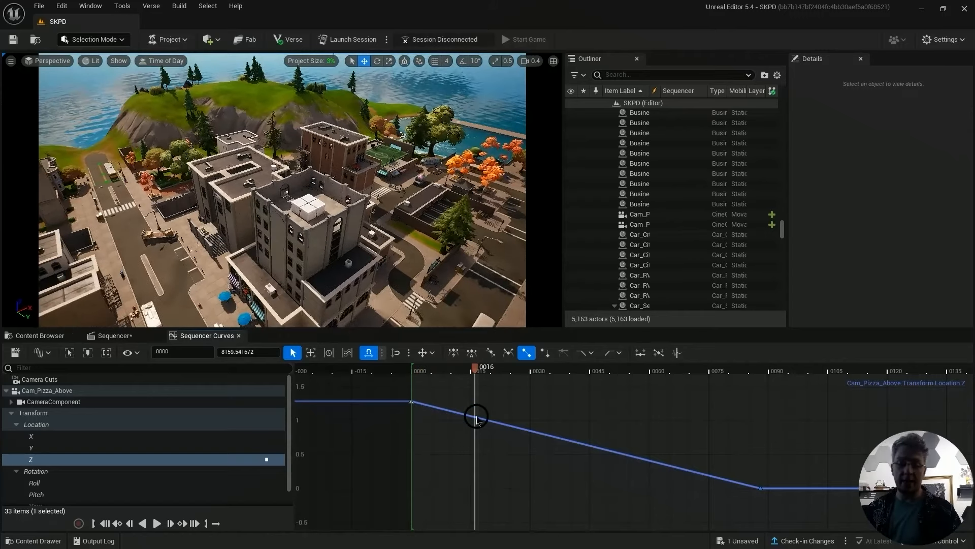
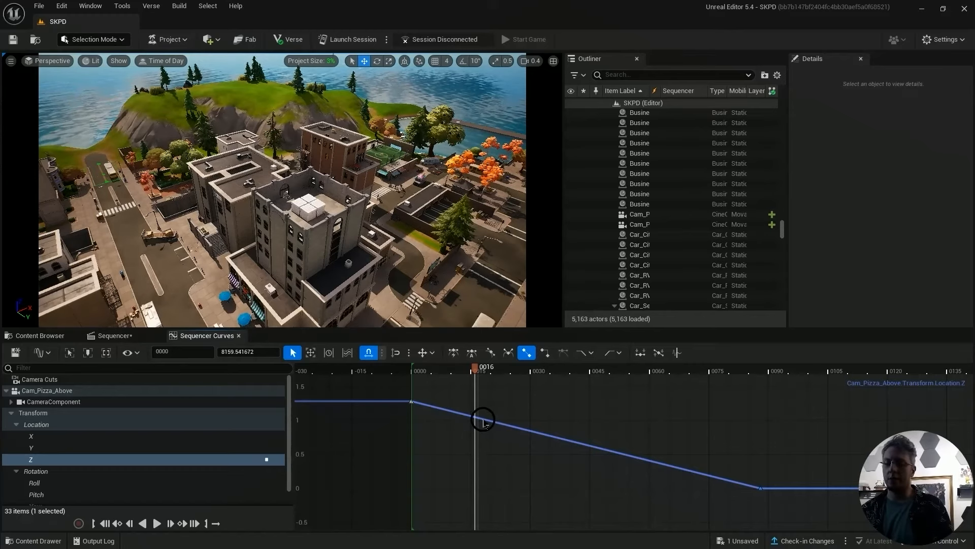
Try adding and repositioning three intermediate keys on the Location Z curve, and delete them
middle_click(483, 418)
left_click_drag(483, 419, 486, 394)
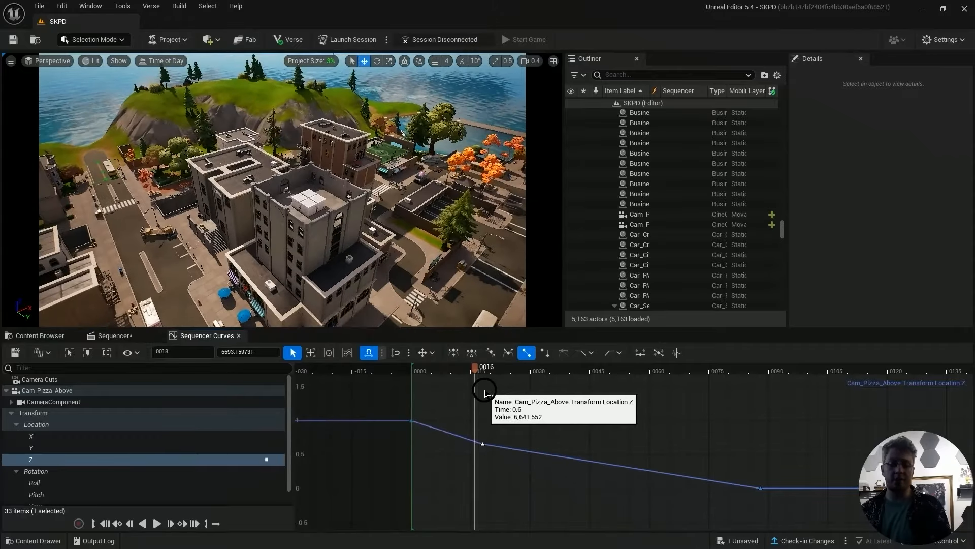
left_click_drag(485, 390, 562, 471)
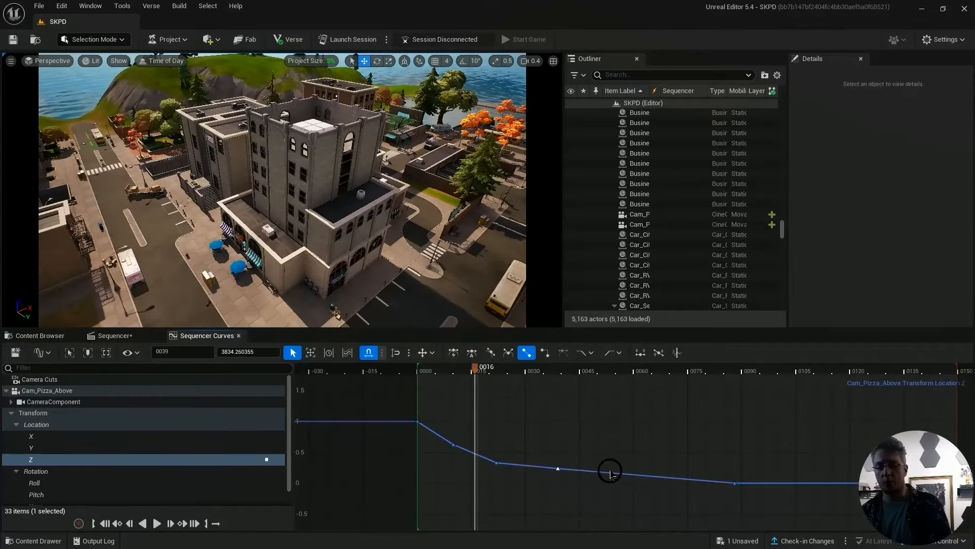
key("Delete")
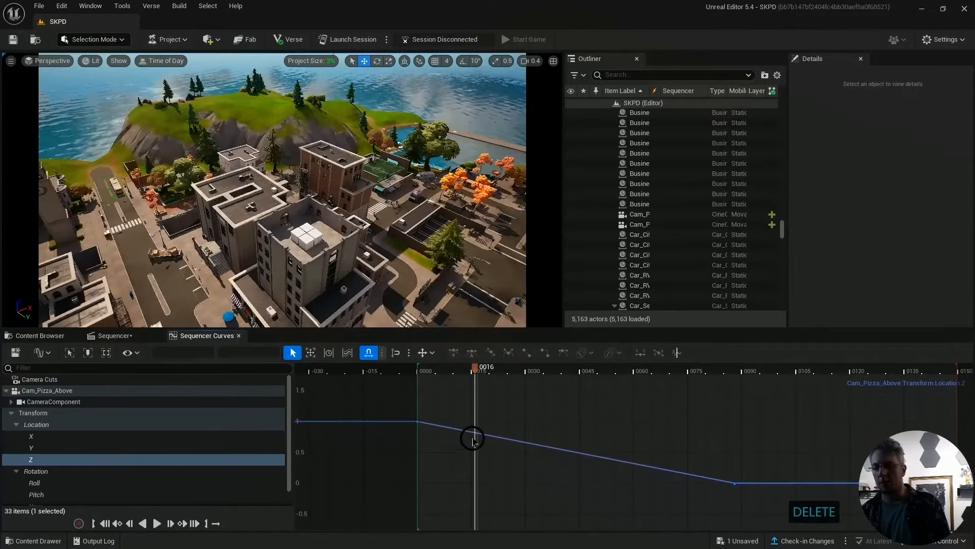
Add Location Z keys at frame 18 with a value of about 6,234 and at frame 45 with about 3,576
middle_click(483, 435)
left_click_drag(480, 432, 483, 402)
left_click(421, 370)
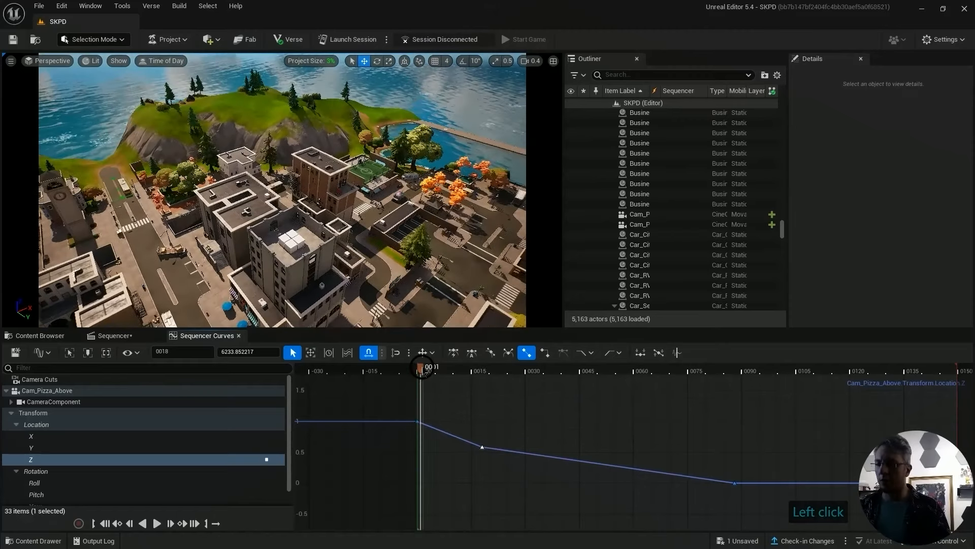
left_click_drag(422, 369, 580, 473)
mouse_move(584, 467)
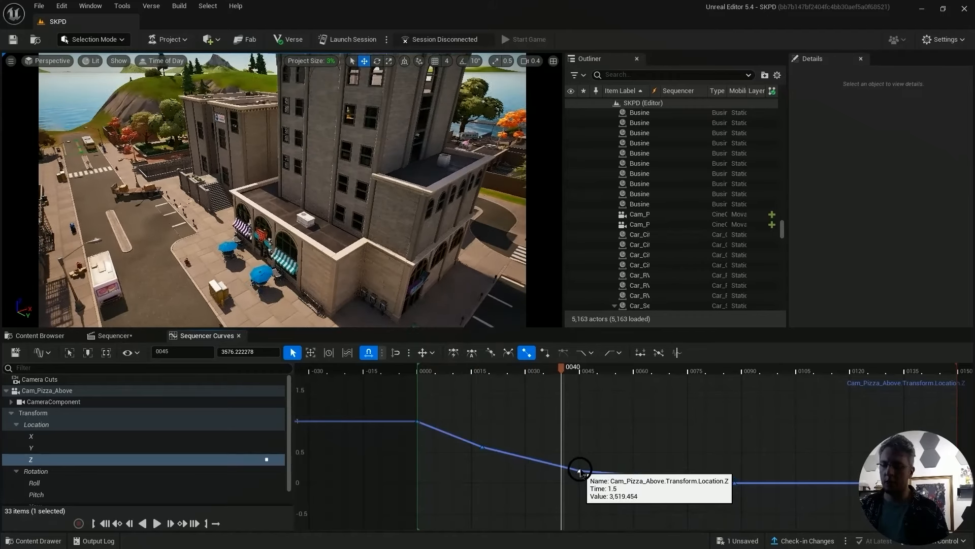
Set all four Location Z keys to cubic interpolation with smart automatic tangents
left_click_drag(386, 403, 564, 477)
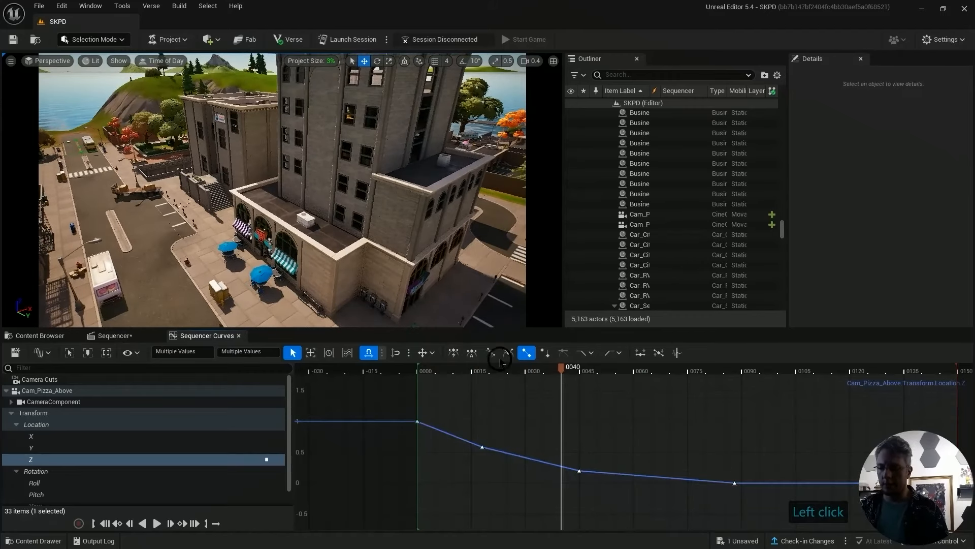
left_click(454, 352)
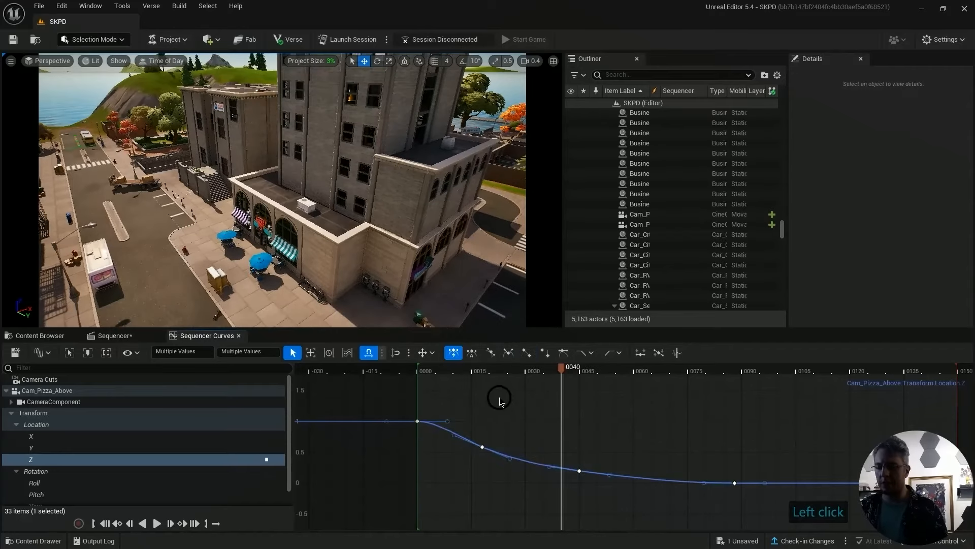
left_click(570, 482)
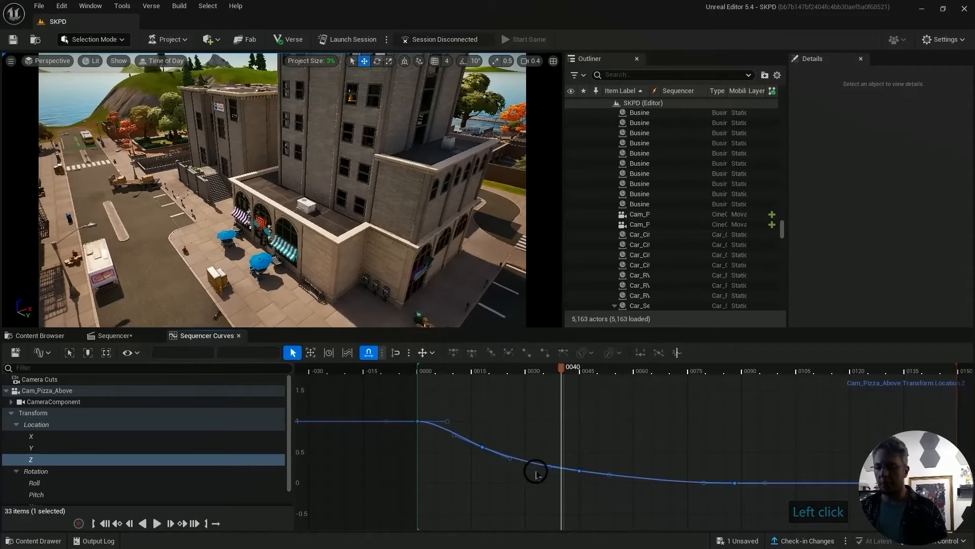
Lower the Location Z key at frame 45 to about 3,463, checking the camera view up to frame 49
left_click(579, 472)
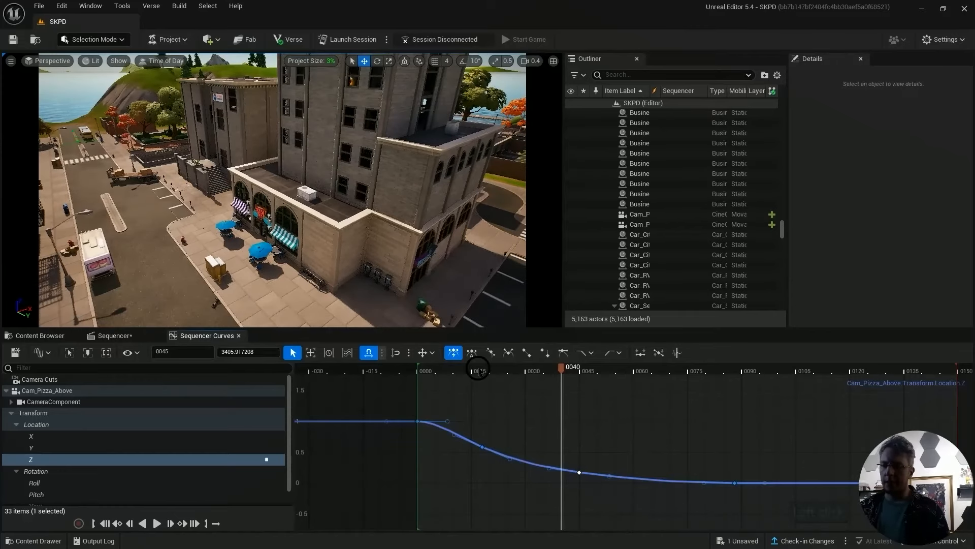
left_click_drag(477, 370, 577, 402)
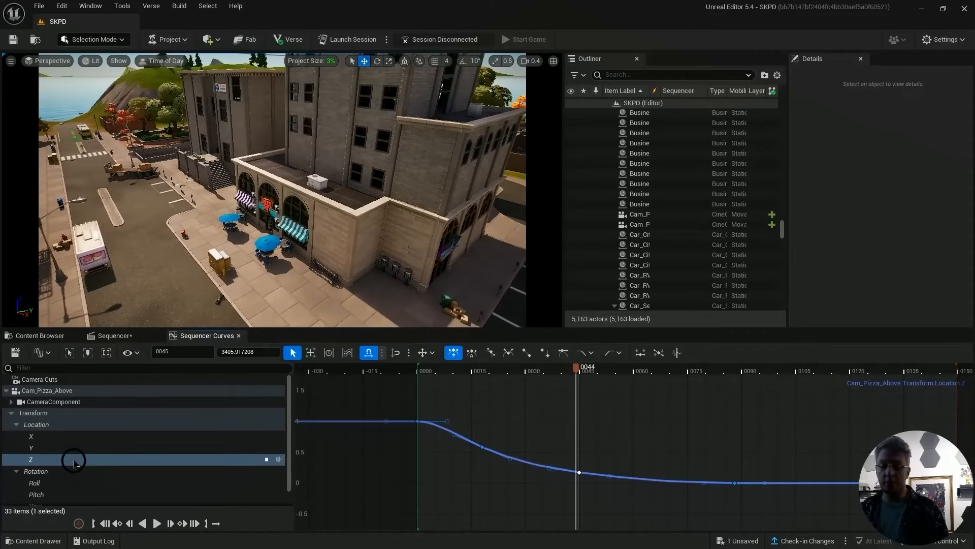
mouse_move(577, 473)
left_mouse_down()
mouse_move(671, 473)
mouse_move(590, 473)
left_mouse_up()
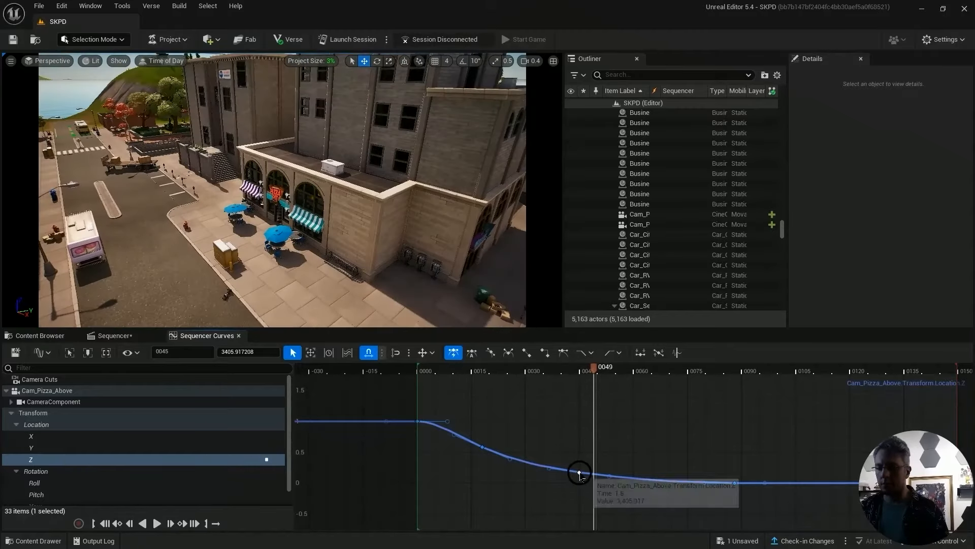
left_click(577, 475)
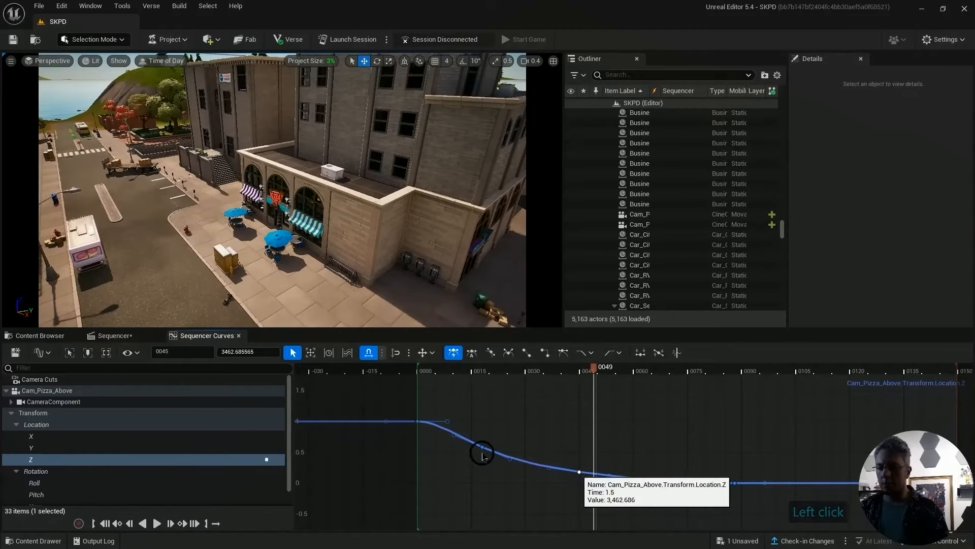
Angle the first Location Z key's outgoing tangent downward for a direct start, and play the camera move from near the beginning
left_click(418, 422)
left_click_drag(447, 421, 446, 431)
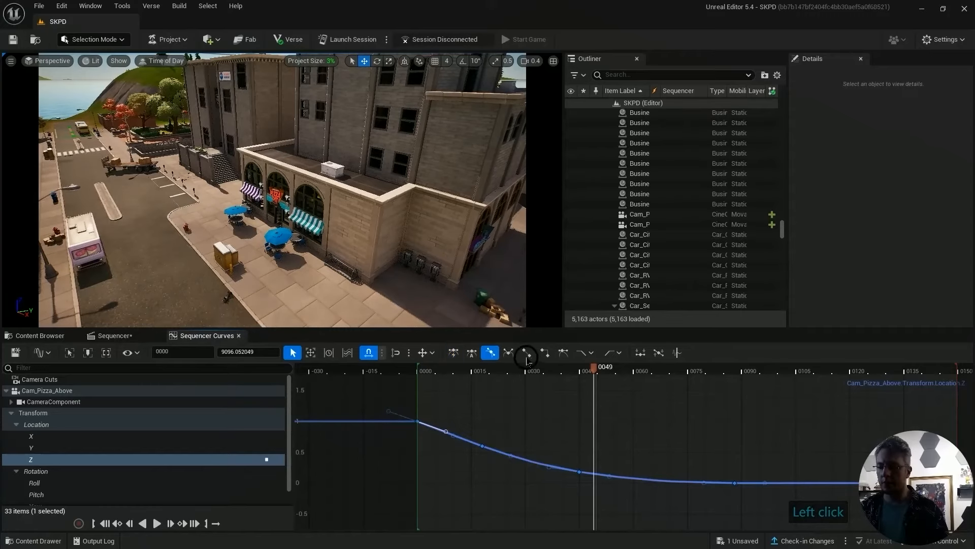
left_click(572, 422)
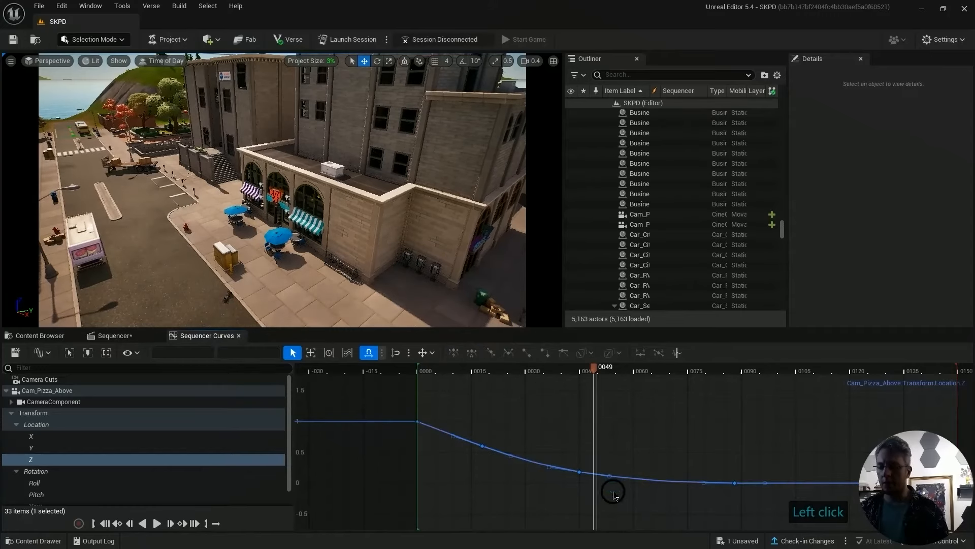
left_click(432, 374)
left_click(421, 372)
key("space")
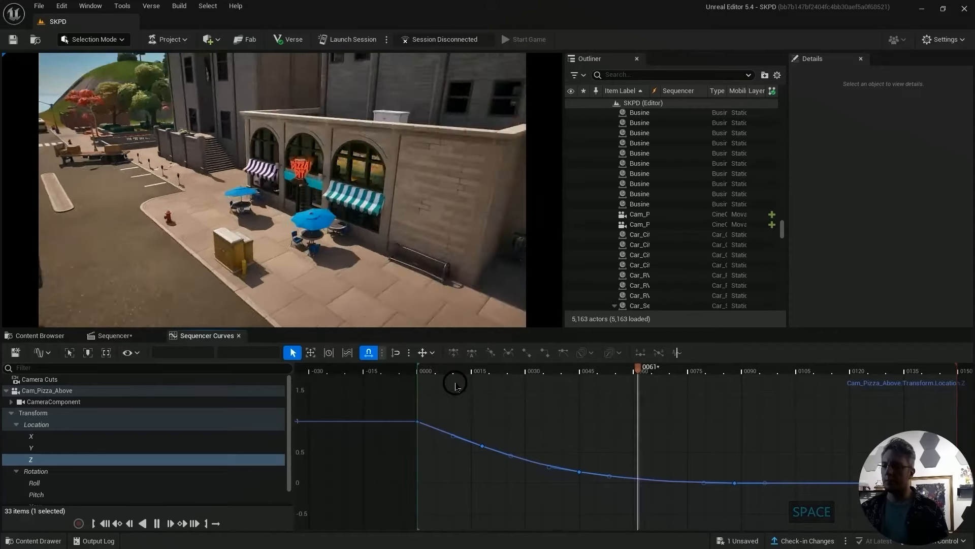
key("space")
left_click(425, 371)
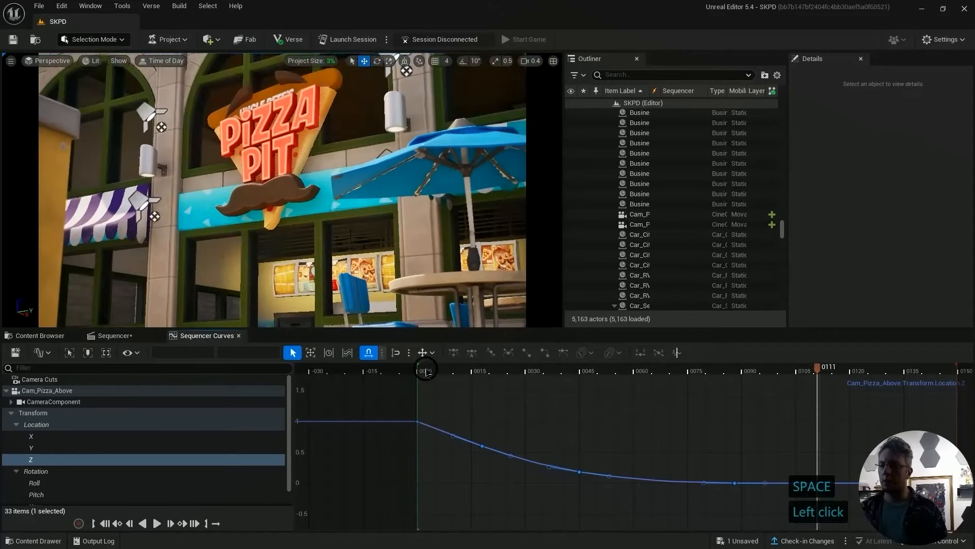
key("space")
key("space")
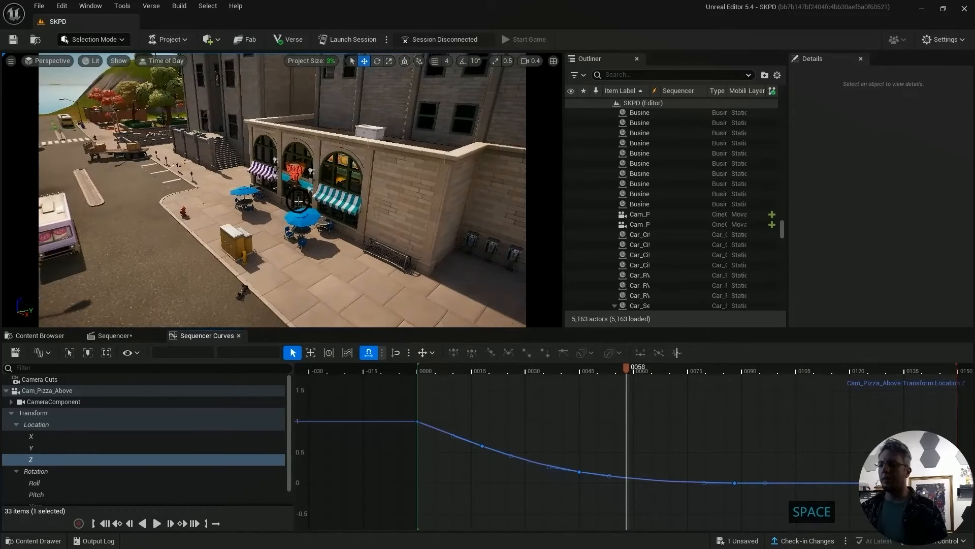
Fit the Location X curve of Cam_Pizza_Above in view and set both of its keys to linear interpolation
left_click(41, 435)
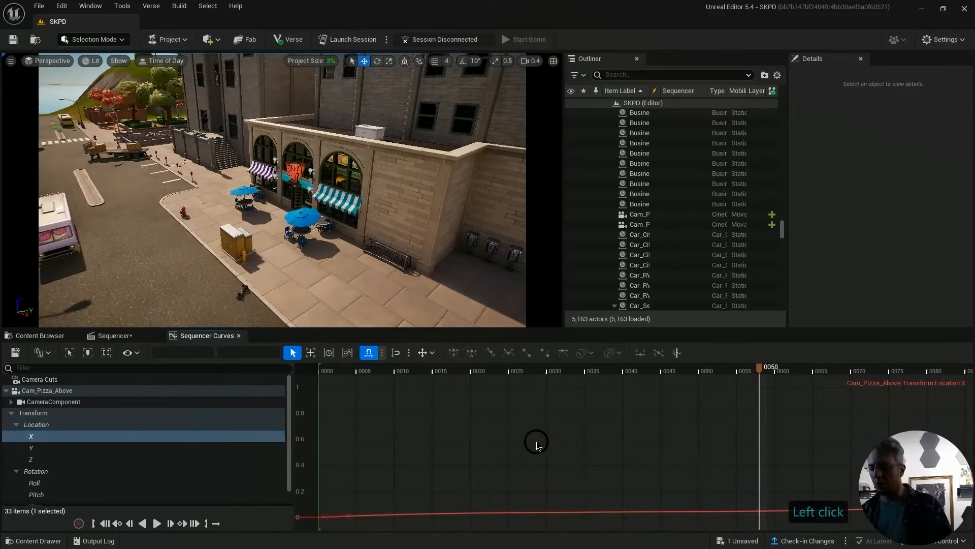
scroll(659, 441, "down", 3, "alt")
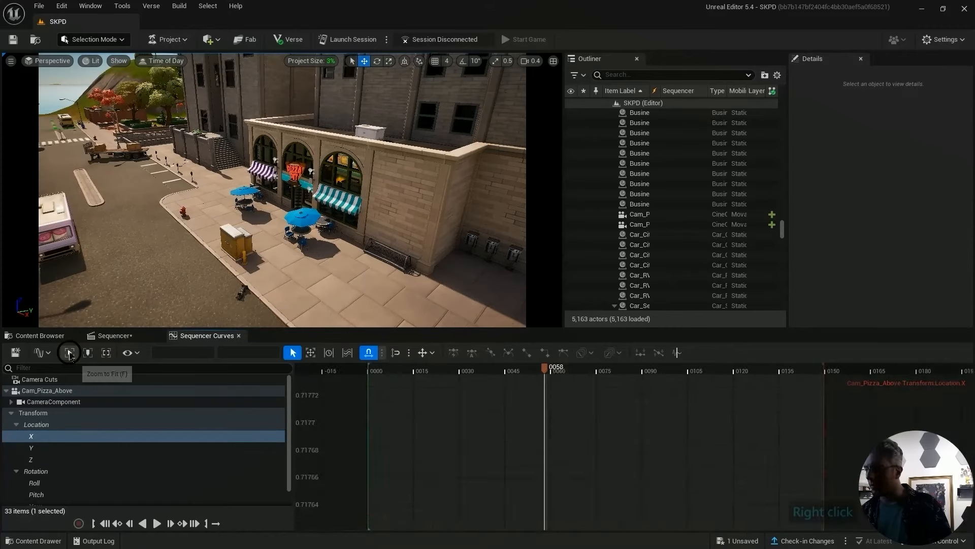
left_click(69, 352)
left_click_drag(470, 388, 756, 530)
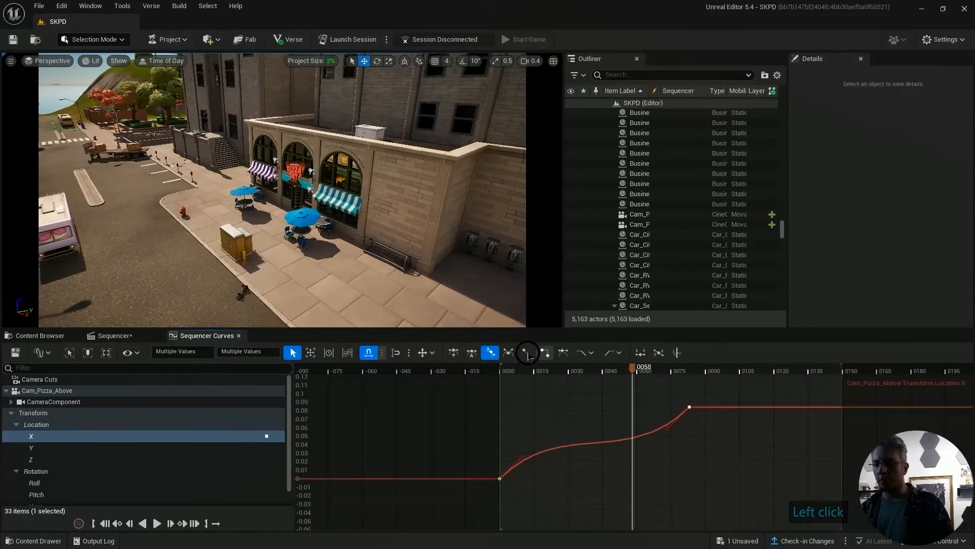
left_click(490, 352)
left_click(505, 384)
Add a Location X key at frame 47 with a value of about -4,120
left_click_drag(510, 372, 618, 371)
middle_click(623, 432)
mouse_move(624, 432)
left_mouse_down()
mouse_move(619, 378)
mouse_move(608, 442)
left_mouse_up()
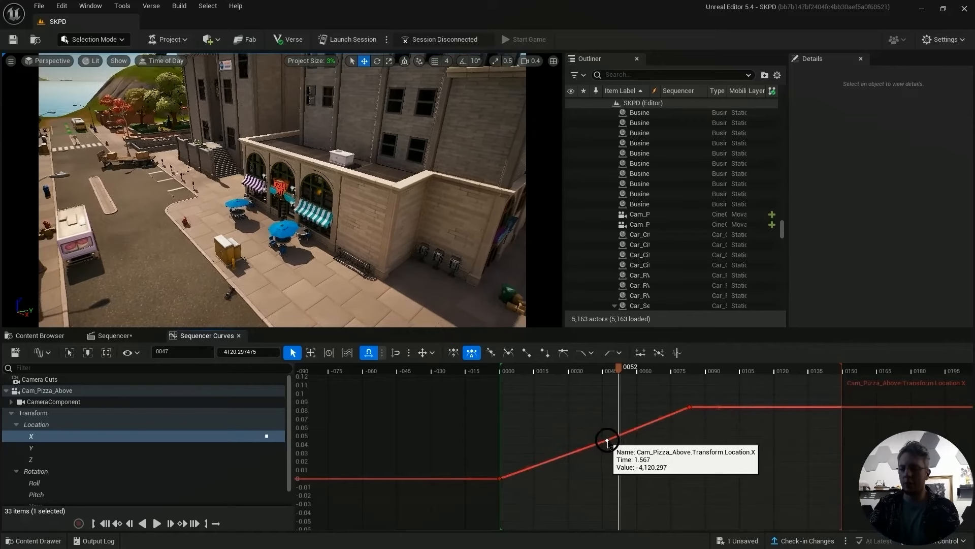
Add a Location Y key at frame 45 with a value of about 6,781, and make the curve's first key linear
left_click(51, 448)
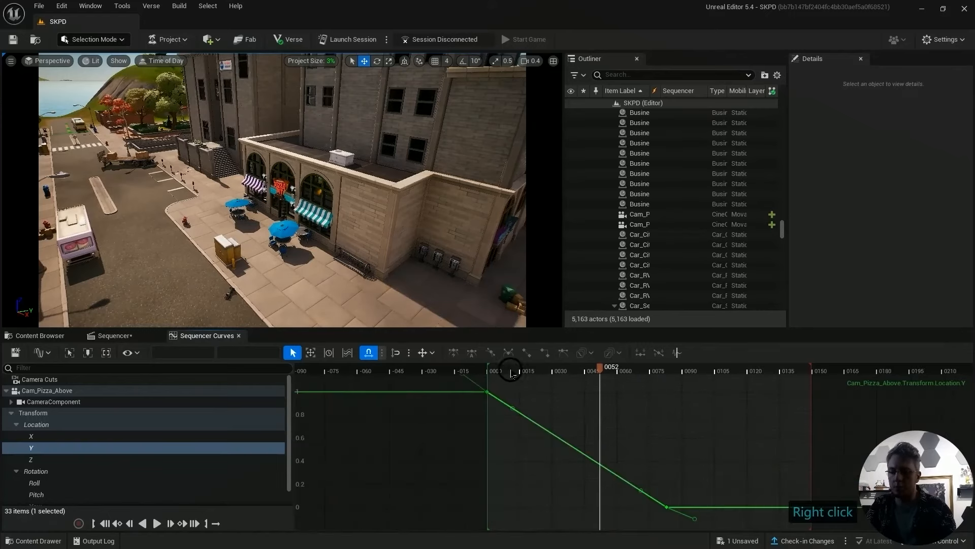
left_click_drag(503, 372, 602, 388)
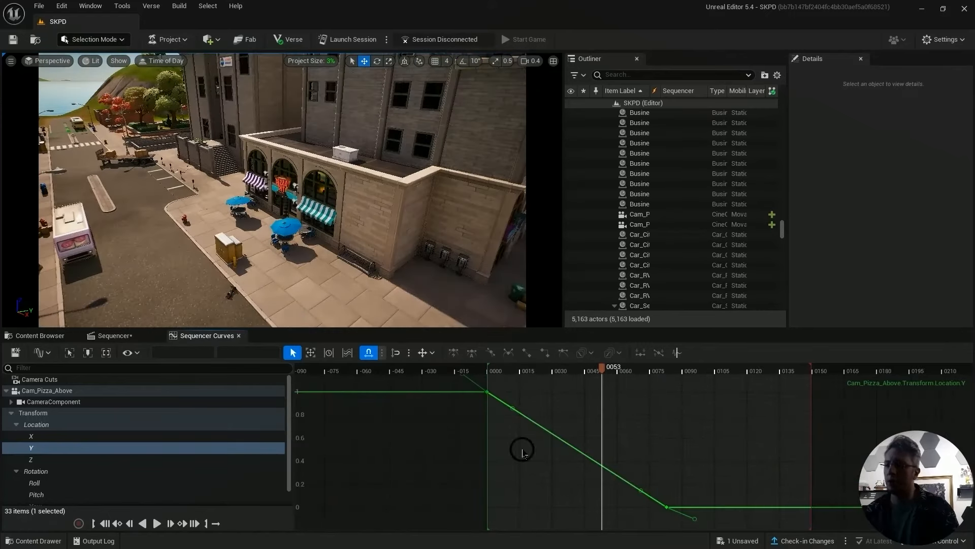
middle_click_drag(602, 463, 582, 407)
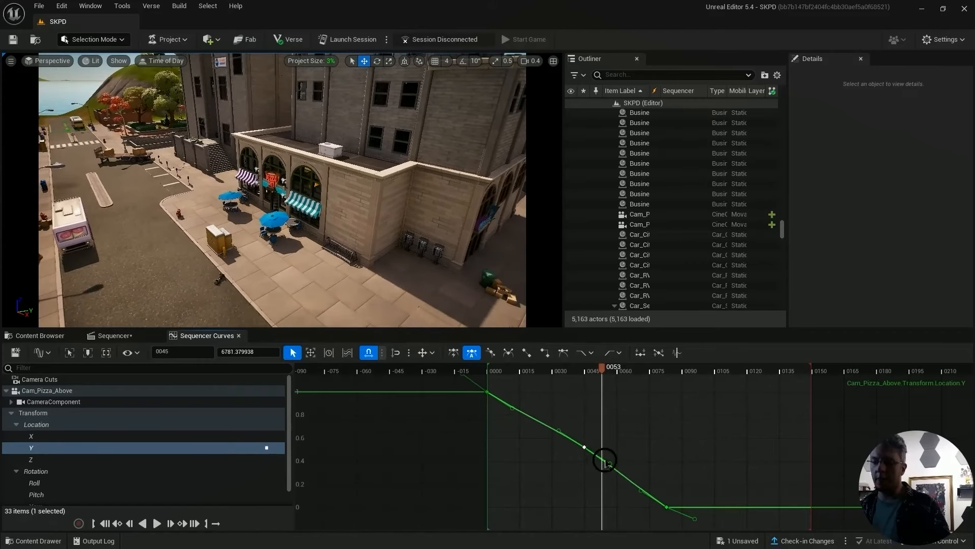
left_click(527, 353)
left_click(683, 419)
left_click(579, 419)
Play the camera move, and shift the frame 45 Location Y key to frame 54 with a value of about 6,736
key("space")
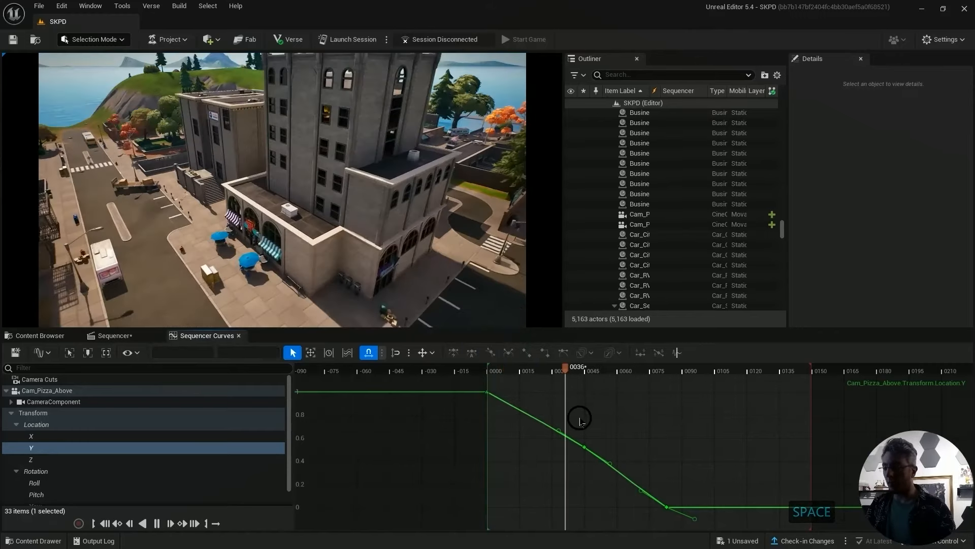
key("space")
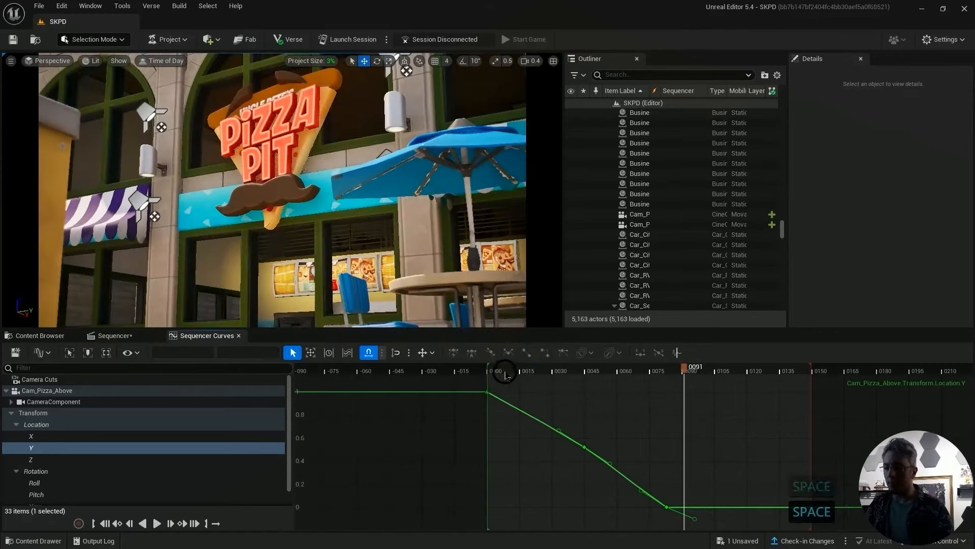
left_click(496, 370)
key("space")
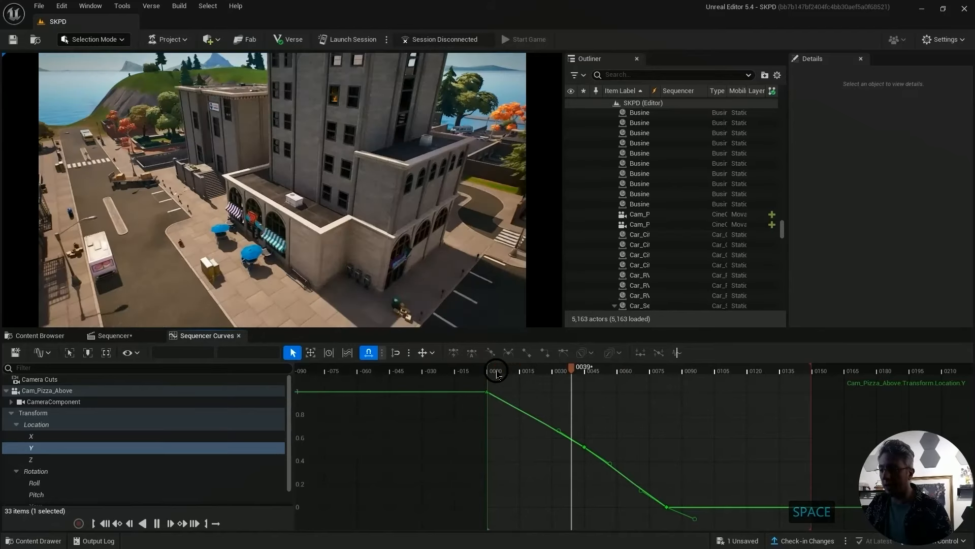
left_click_drag(585, 451, 604, 448)
left_click(508, 371)
key("space")
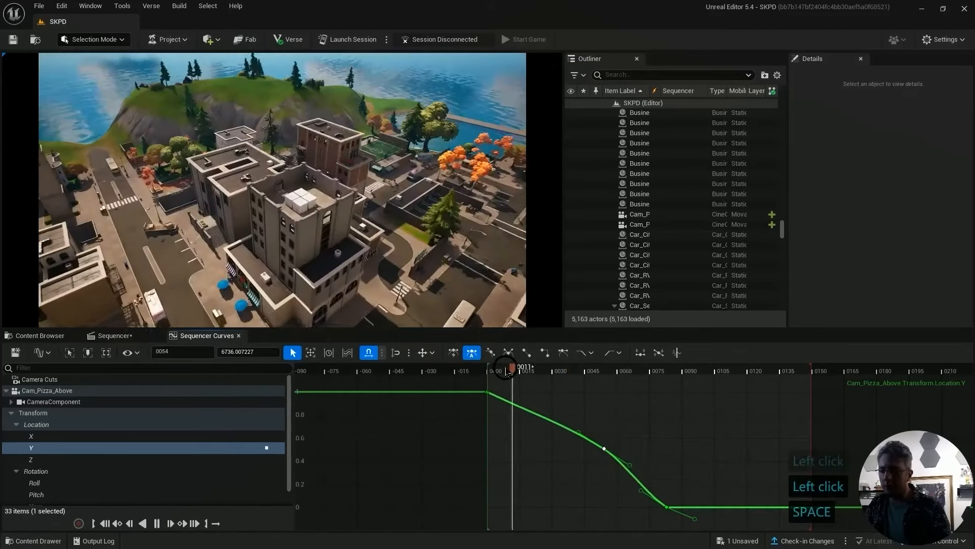
Add a smooth Location Y key near frame 23 and raise the frame 54 key to about 6,887
key("space")
middle_click_drag(553, 420, 539, 433)
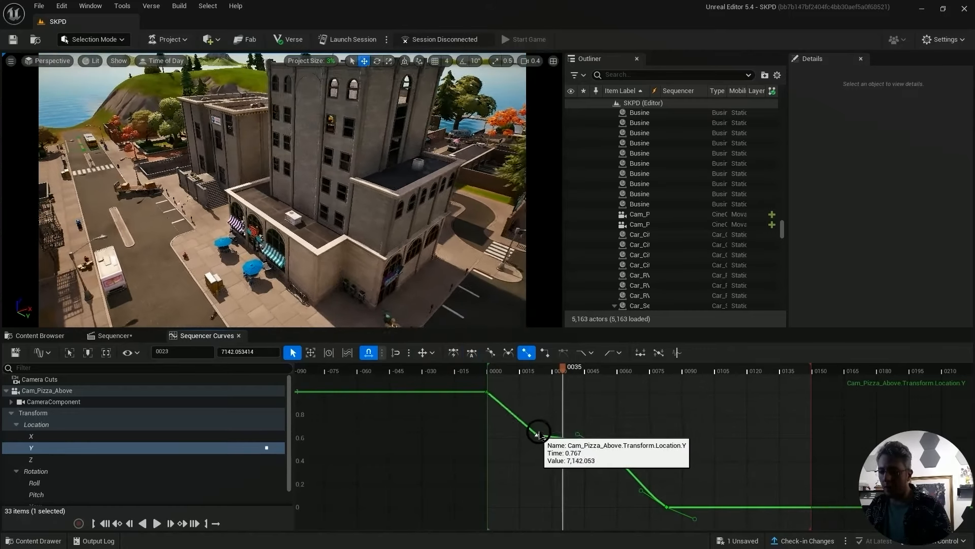
key("space")
left_click(602, 444)
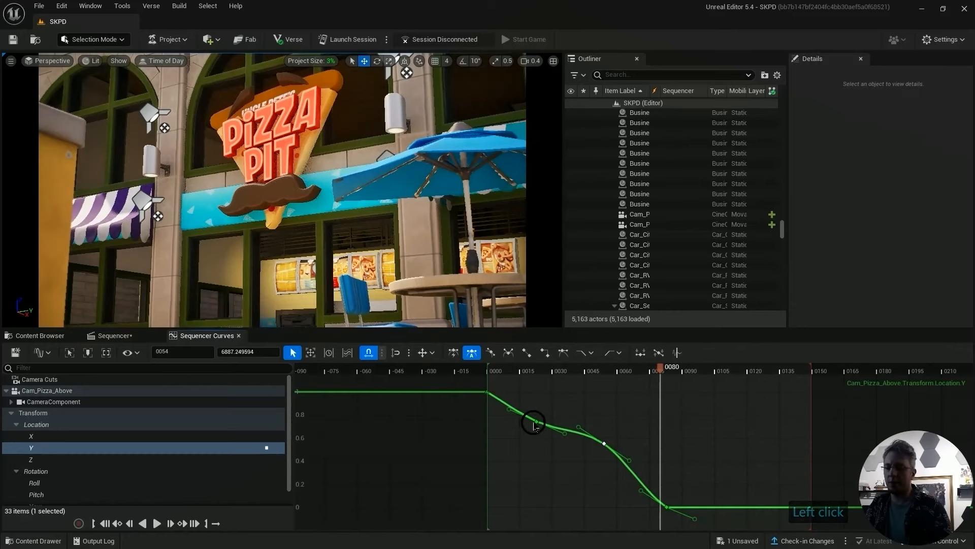
Preview the move, nudge the frame 54 Location Y key slightly later, and shift the earlier key to frame 22 at about 7,656
left_click(506, 369)
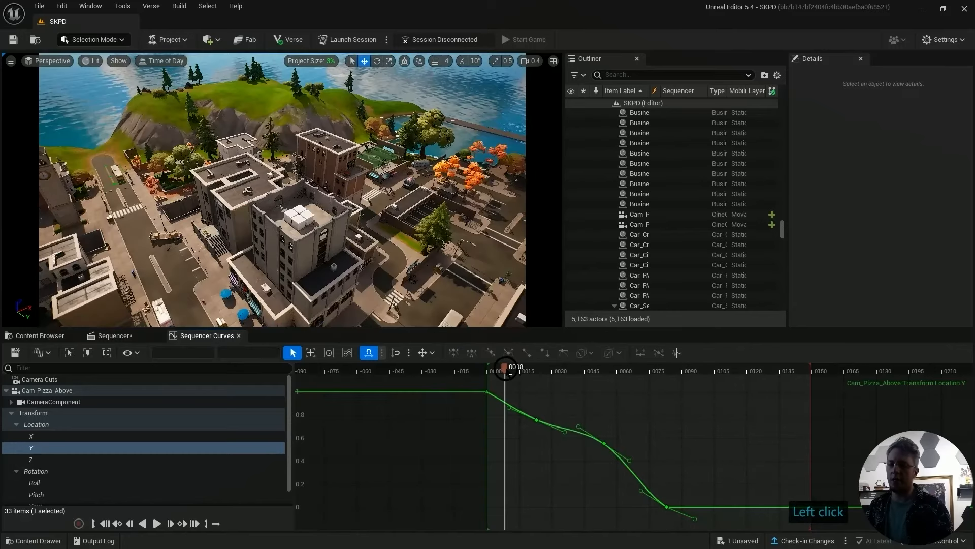
key("space")
key("space")
left_click(603, 444)
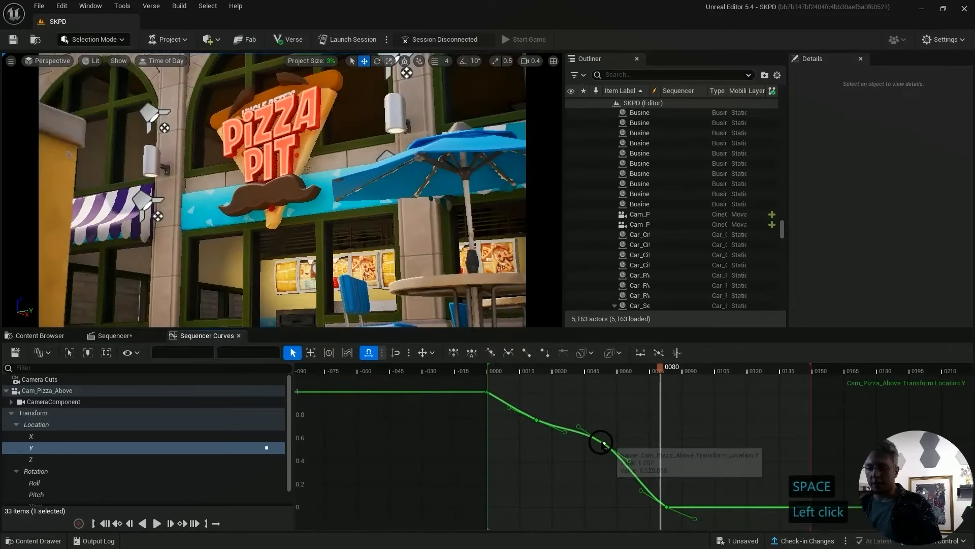
left_click_drag(602, 444, 606, 445)
left_click(535, 420)
key("space")
left_click(487, 369)
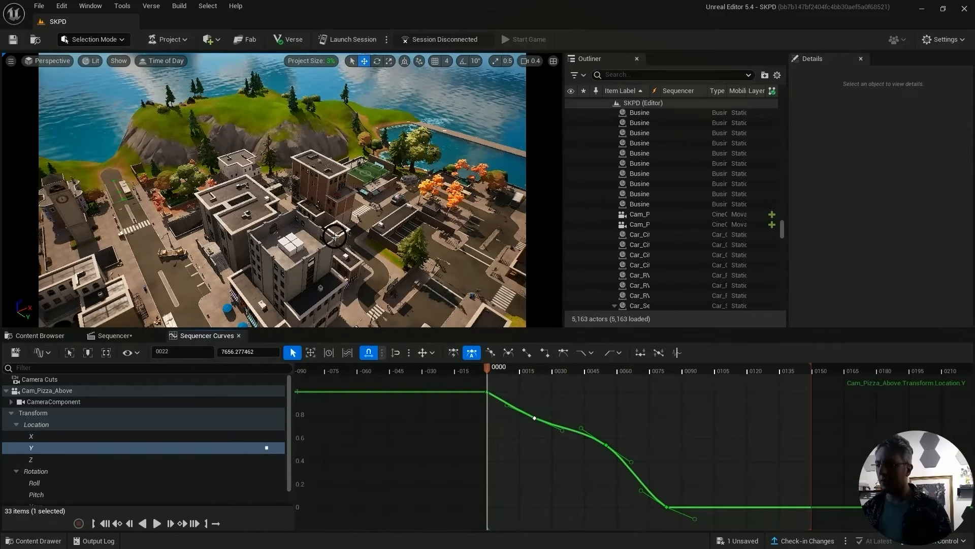
Raise the frame 22 Location Y key slightly and lower the next key a little, previewing the camera move in between
key("space")
key("space")
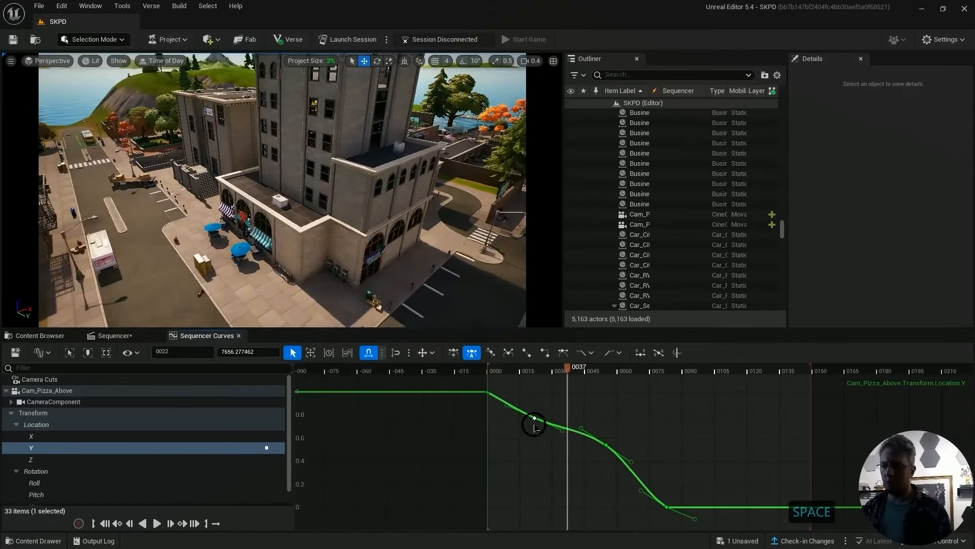
left_click_drag(535, 419, 534, 414)
left_click(527, 441)
key("space")
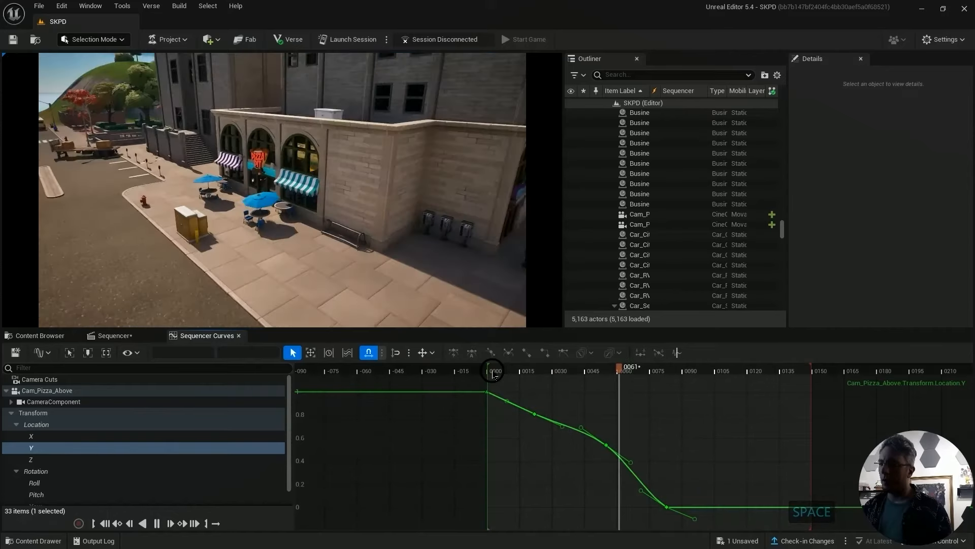
key("space")
left_click(577, 398)
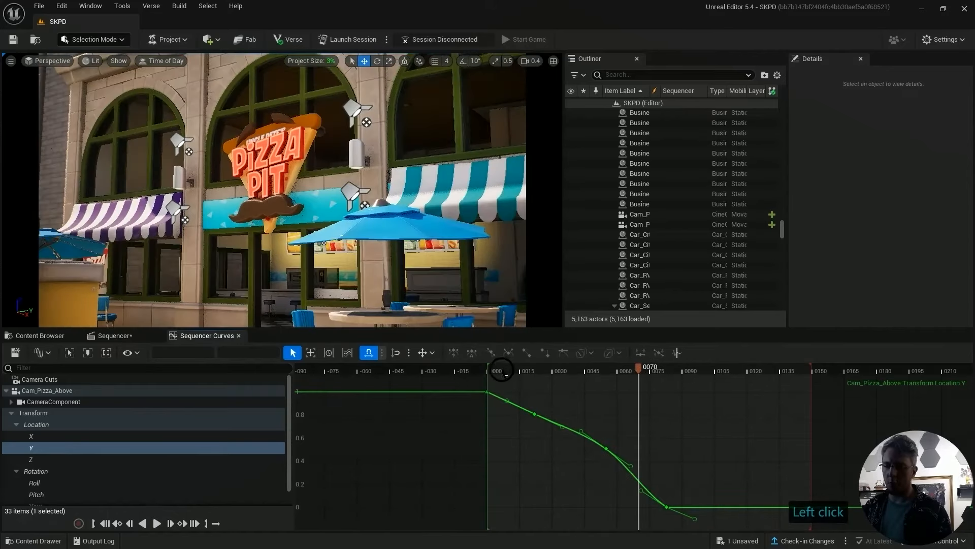
Move the last Location Y key to frame 102 with a value of about 5,042, playing the sequence to check the motion
left_click(502, 374)
key("space")
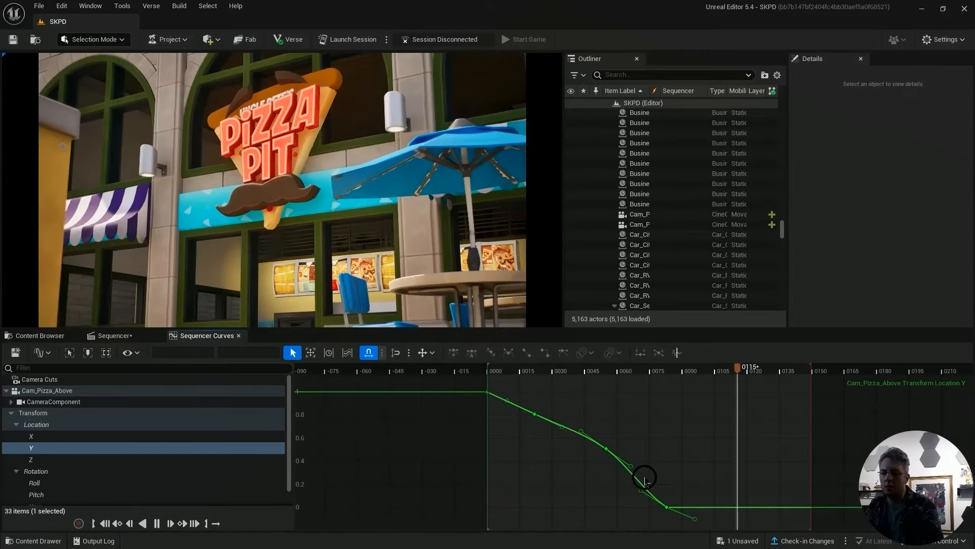
key("space")
left_click(492, 375)
key("space")
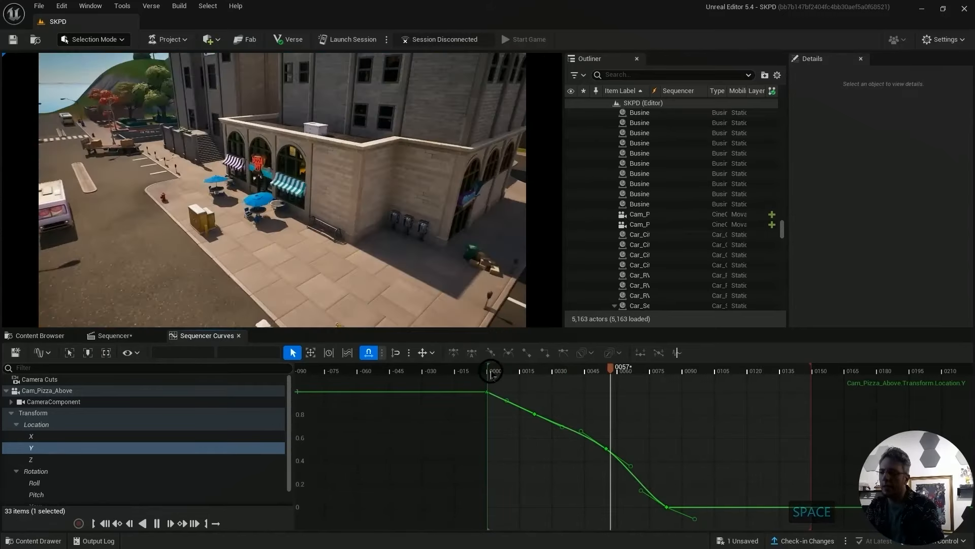
key("space")
left_click_drag(667, 507, 708, 506)
left_click(500, 371)
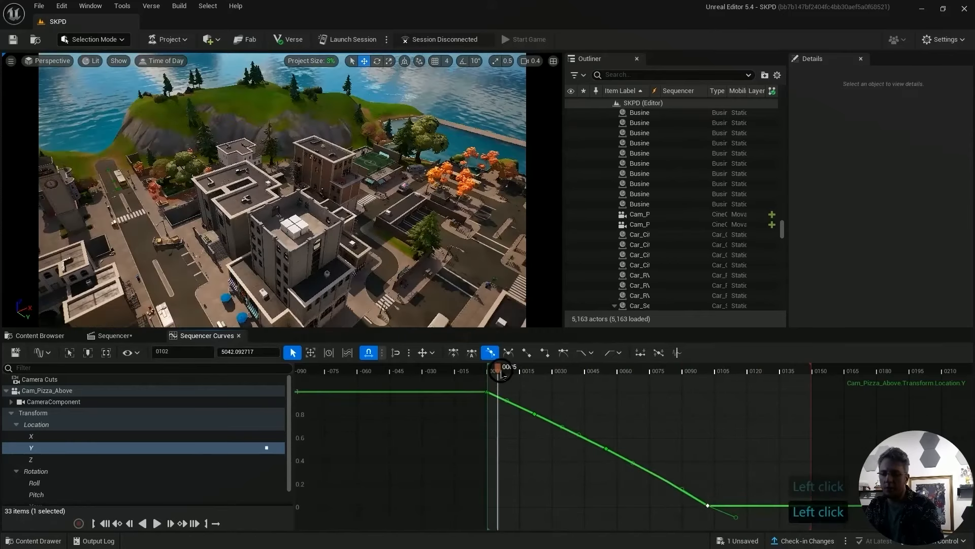
key("space")
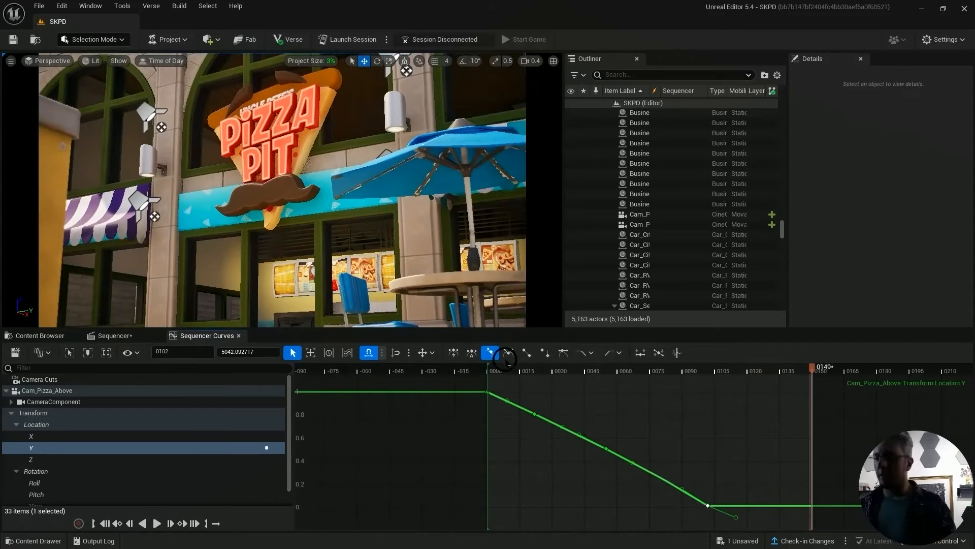
key("space")
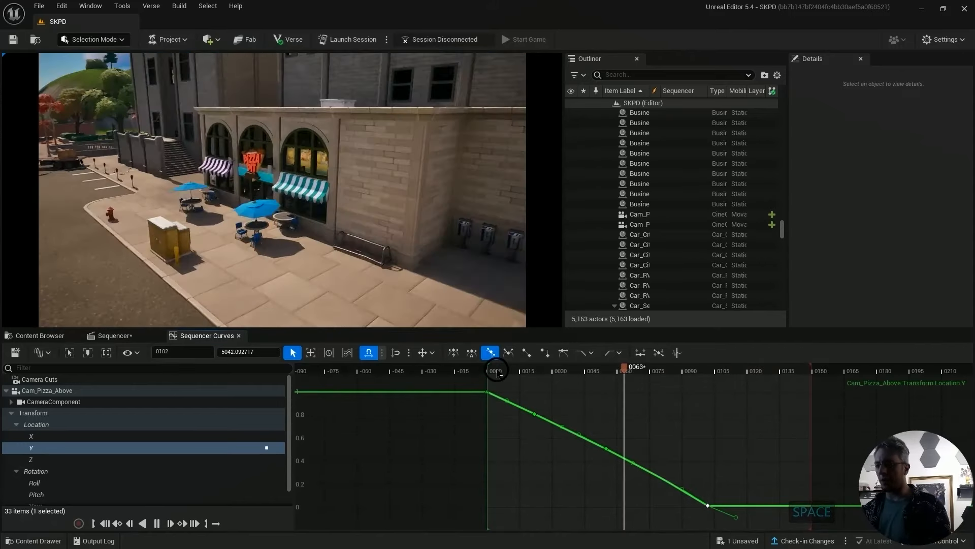
key("space")
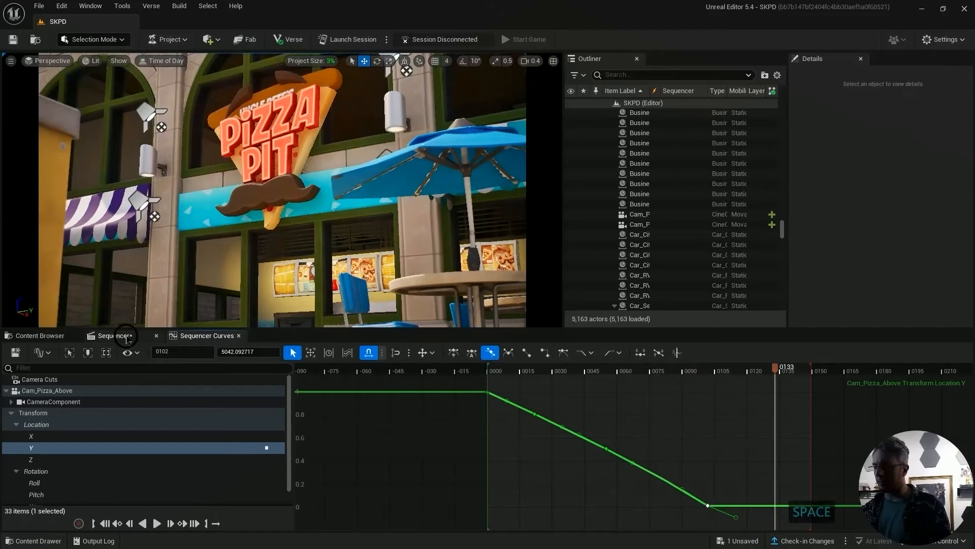
Save the current level sequence and return to its Sequencer timeline
left_click(16, 352)
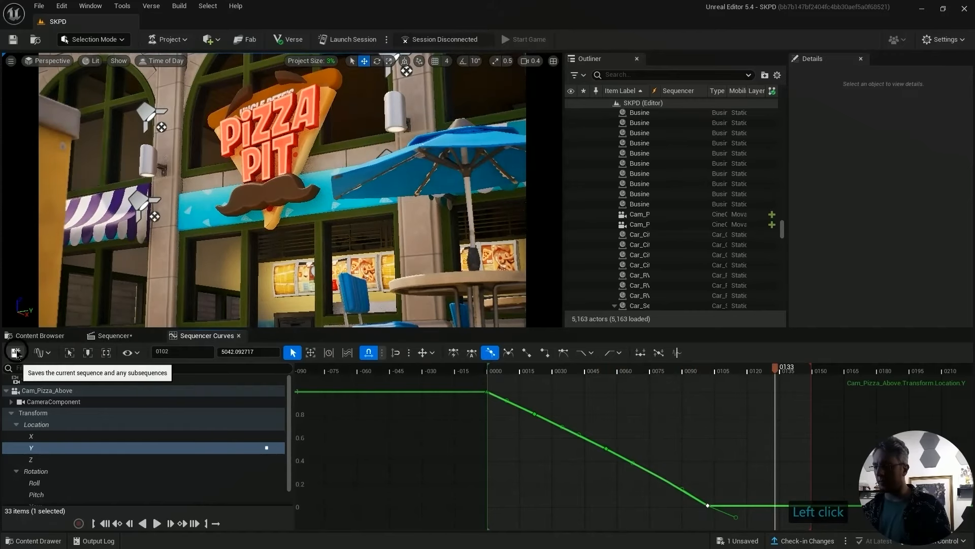
left_click(128, 336)
left_click(185, 336)
left_click(133, 336)
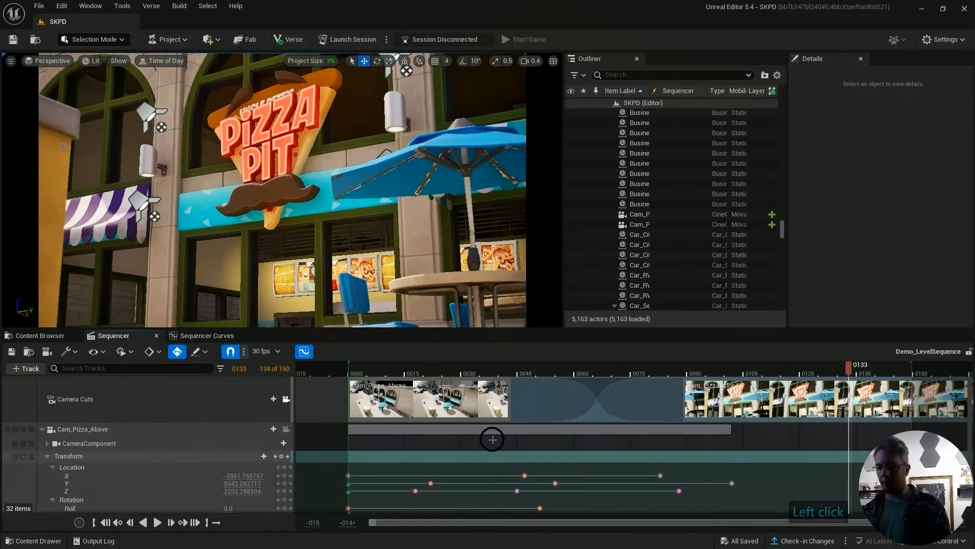
Open the check-in window, widen it, and review the chair, table, Cam_Pizza_Above, Cam_Pizza_Close and Demo_LevelSequence entries
left_click(800, 541)
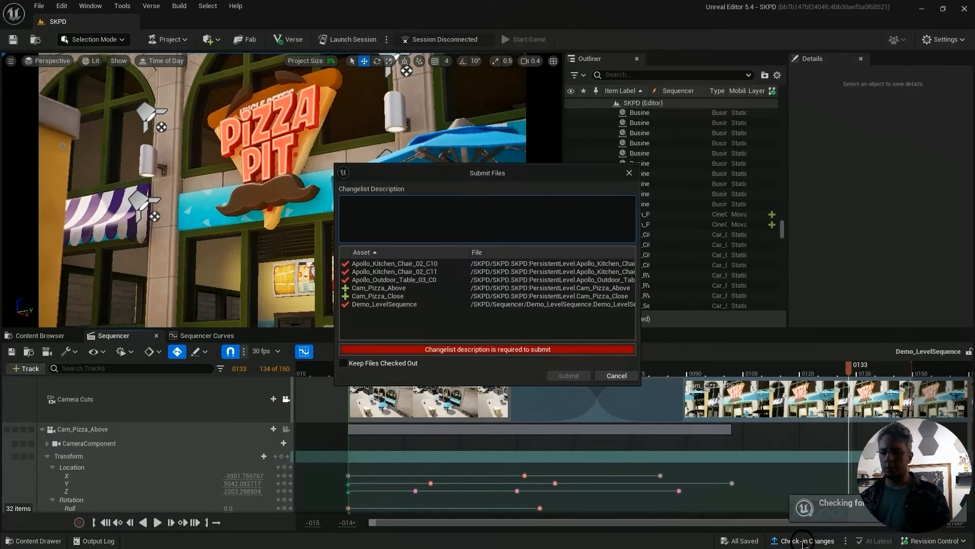
left_click_drag(641, 233, 768, 224)
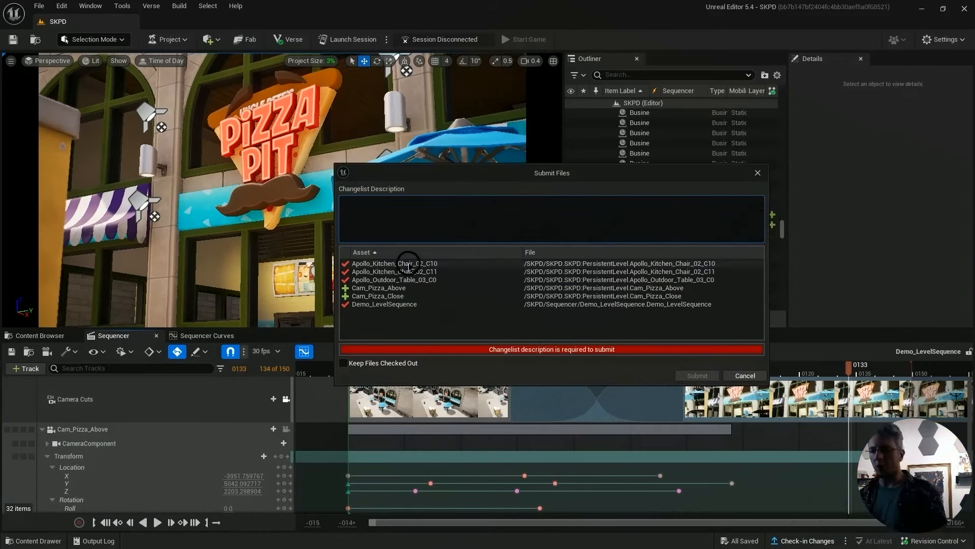
left_click(418, 263)
left_click(433, 272, "shift")
left_click(433, 280, "shift")
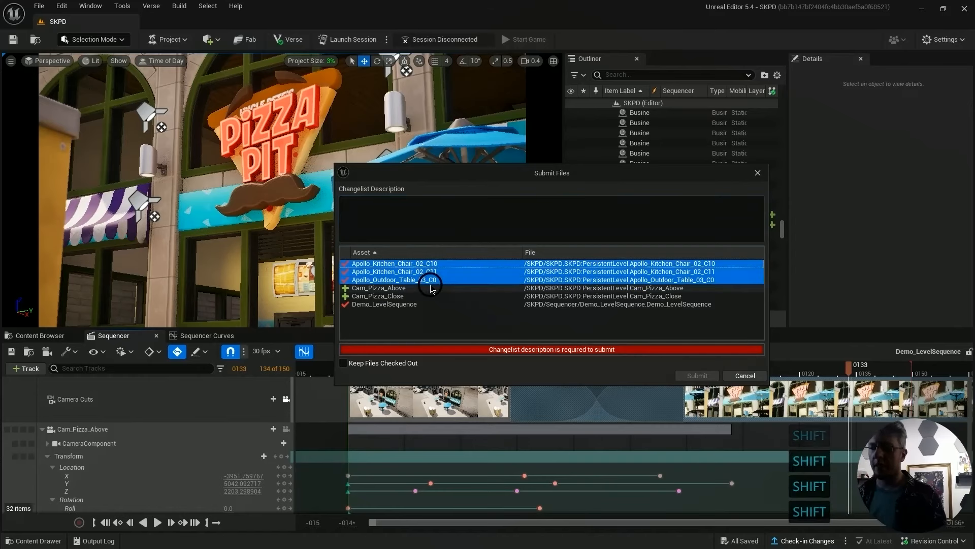
left_click(382, 288)
left_click(382, 296, "shift")
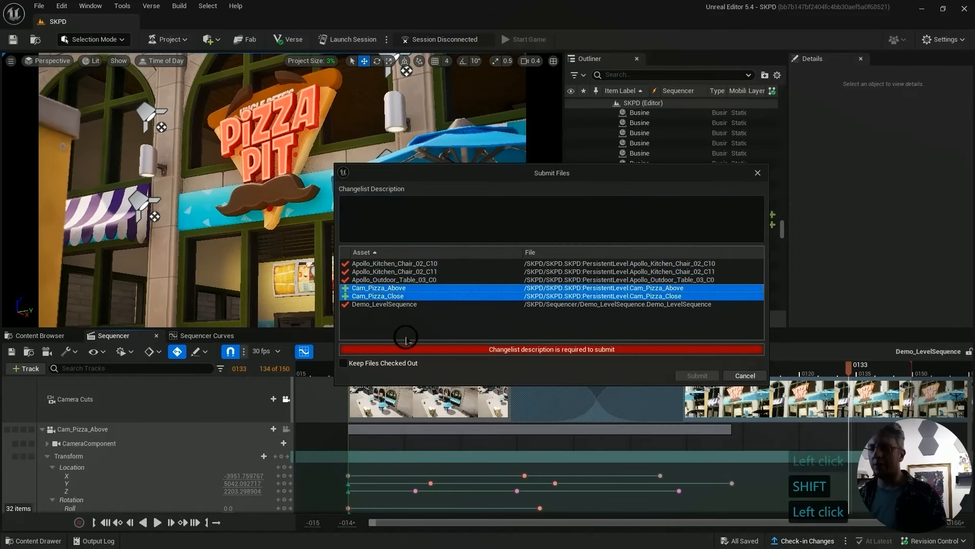
left_click(388, 305)
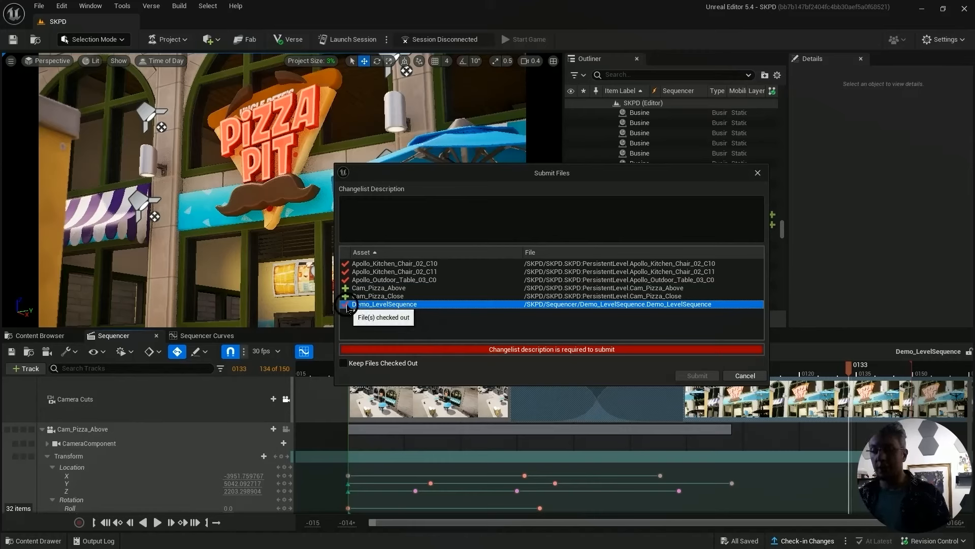
Submit the changed files with the changelist description "First Pass Pizza Entrance"
left_click(413, 210)
type("First")
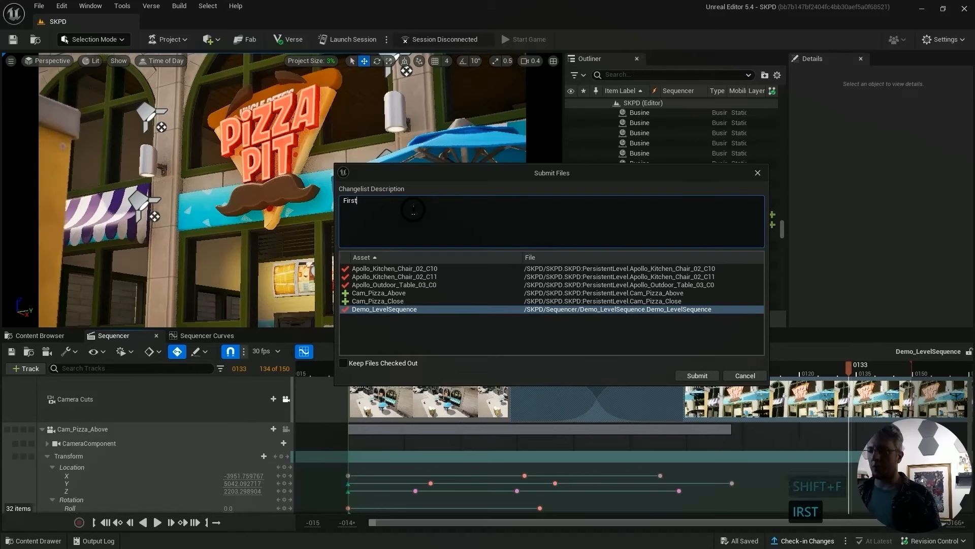
type(" Pass Pizza Entrance")
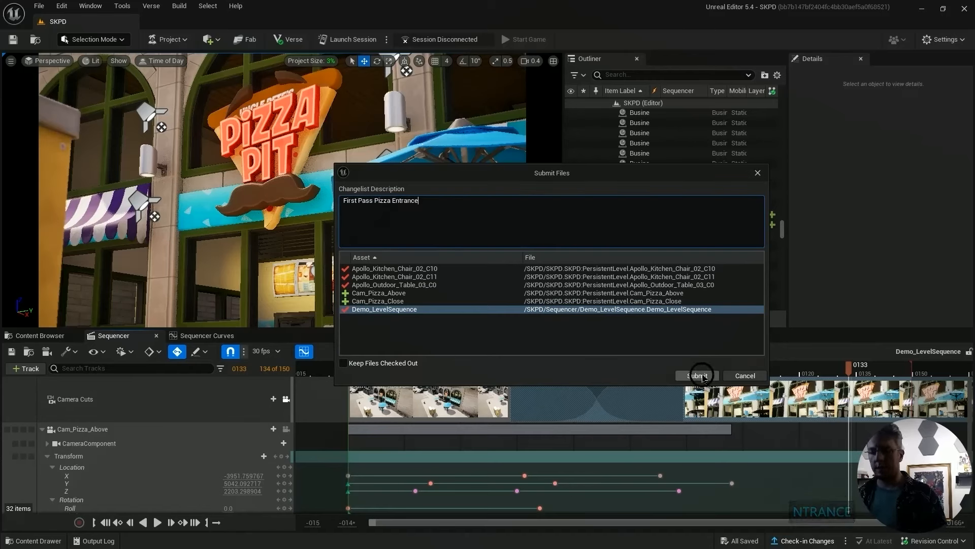
left_click(700, 375)
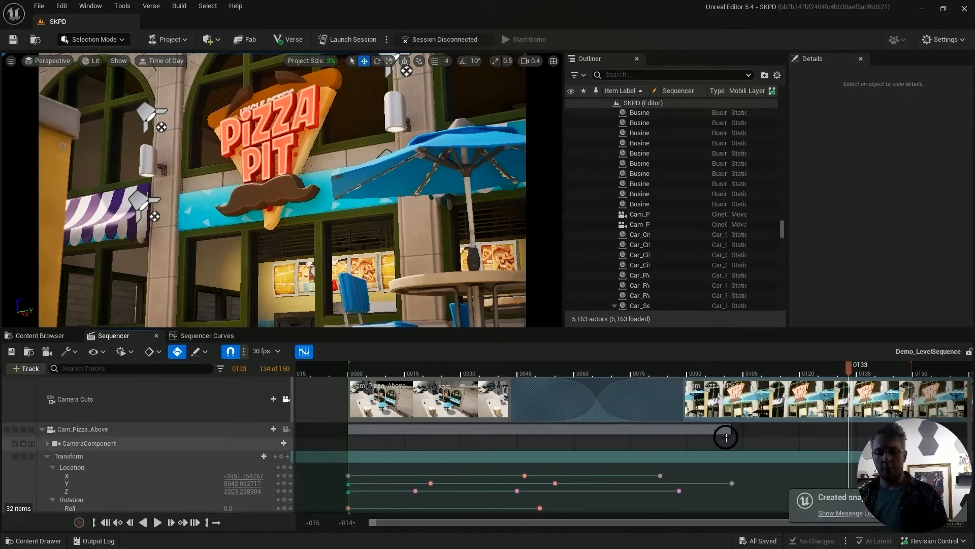
left_click(39, 7)
left_click(85, 121)
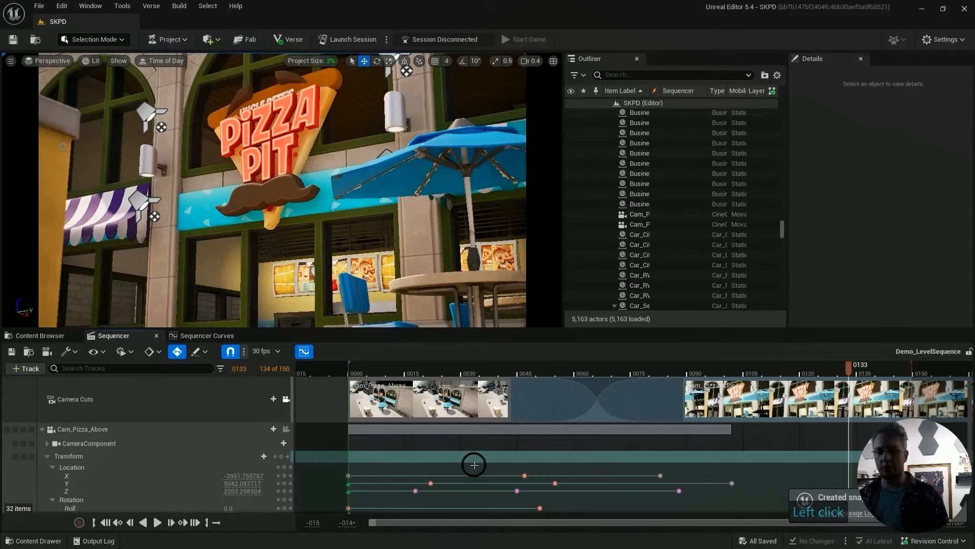
left_click(829, 232)
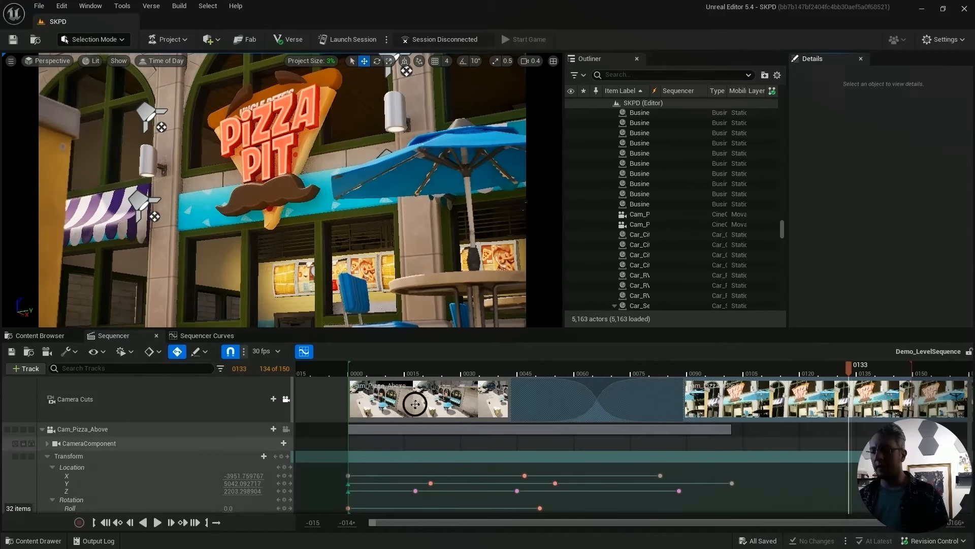
Play Demo_LevelSequence from its beginning to watch the camera fly-in and blend, stopping playback near the end
left_click(393, 369)
left_click(353, 371)
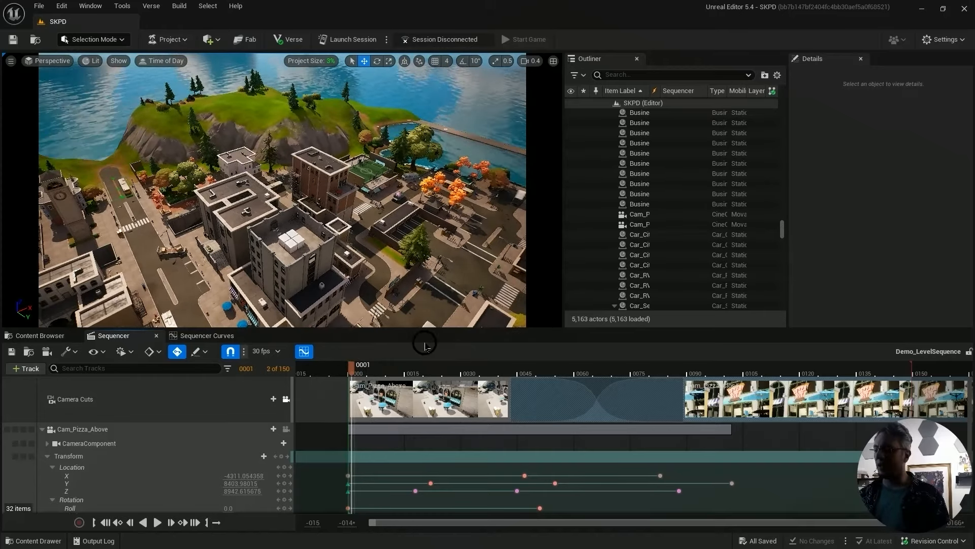
key("space")
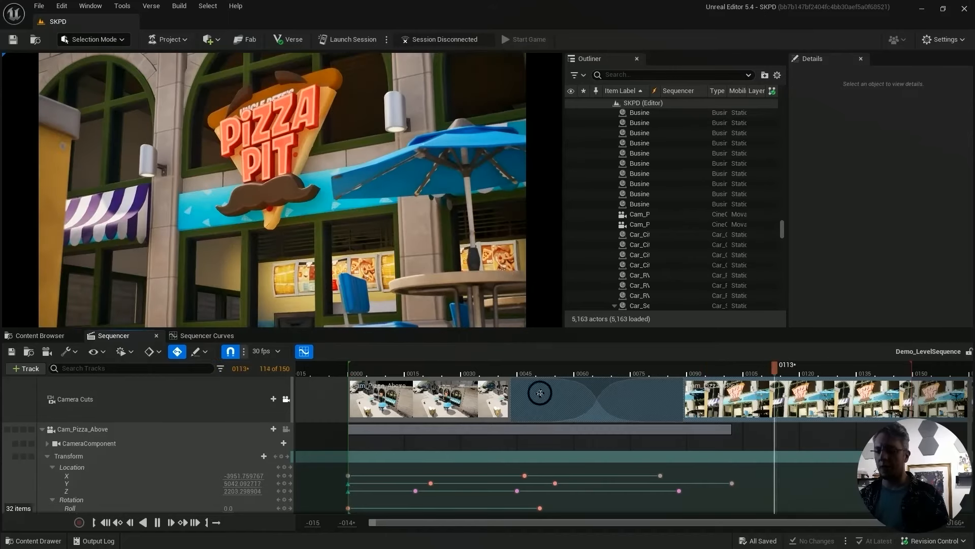
key("space")
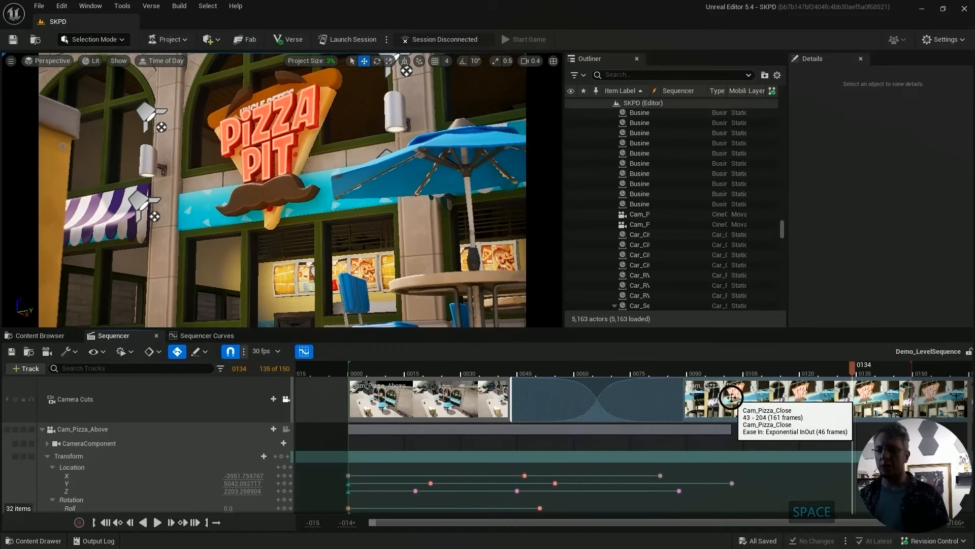
Look through Cam_Pizza_Above in the viewport and release it to return to a free view
right_click(208, 387)
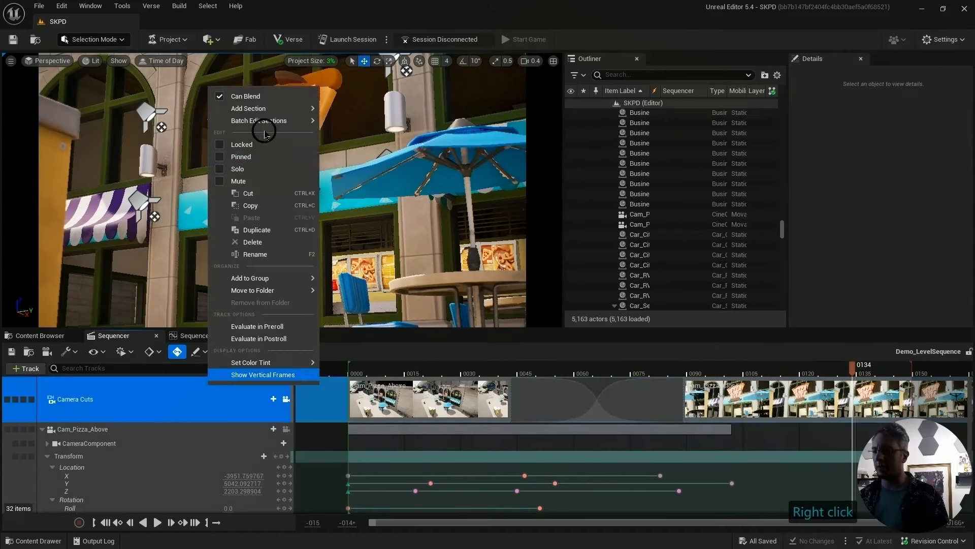
left_click(188, 398)
right_click_drag(154, 452, 154, 426)
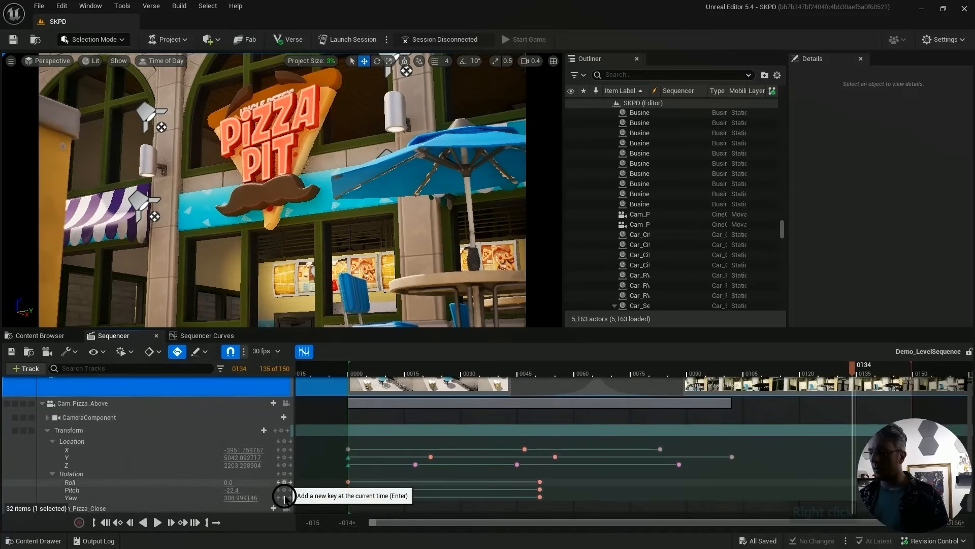
left_click(286, 403)
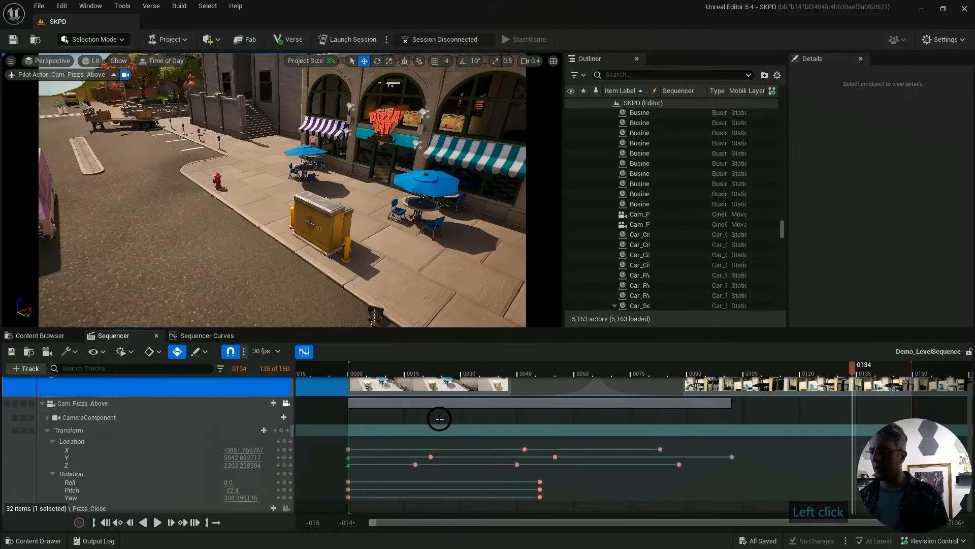
left_click(286, 403)
Display Cam_Pizza_Above's Transform curves in the curve editor
left_click(211, 337)
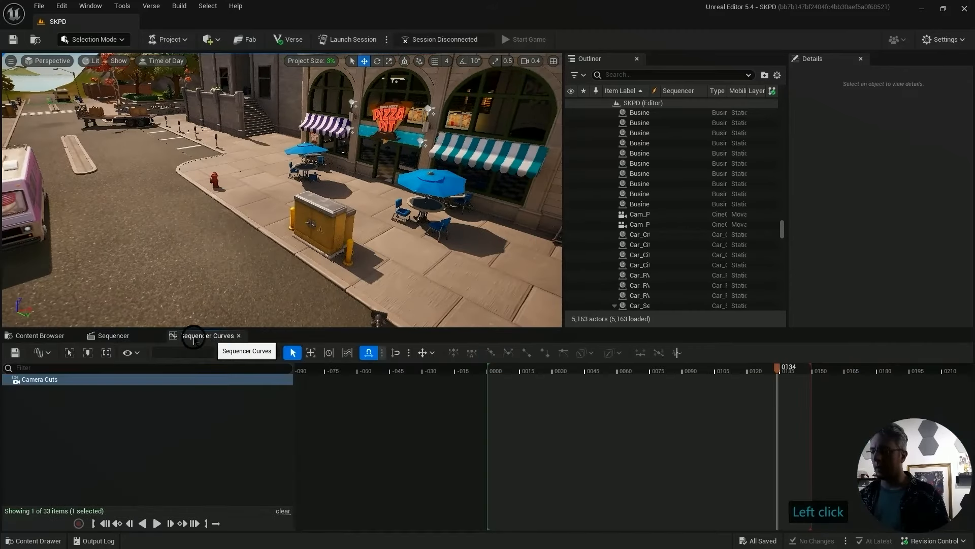
left_click(114, 335)
left_click(83, 441)
left_click(211, 336)
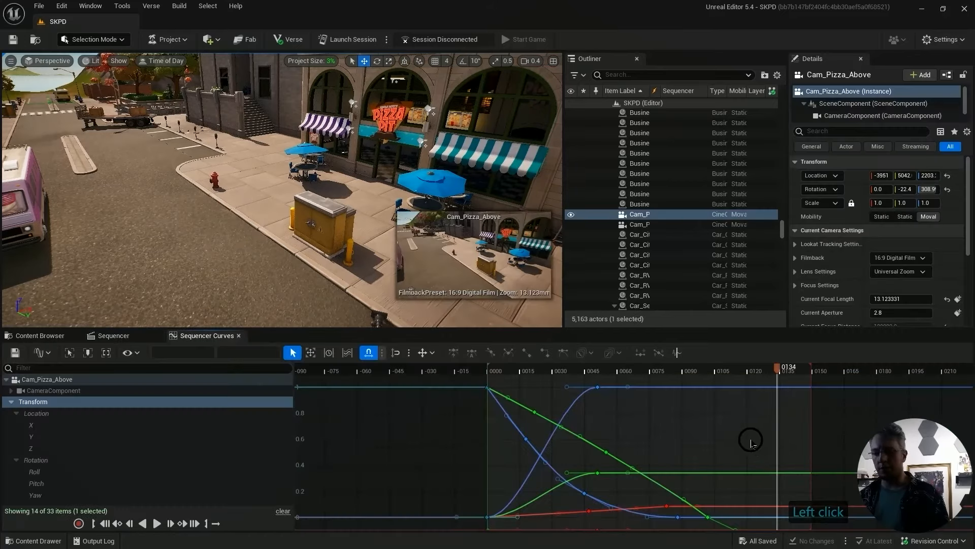
Play the sequence twice from its first frames, watching the Cam_Pizza_Above preview against the Transform curves in a free view
left_click(544, 373)
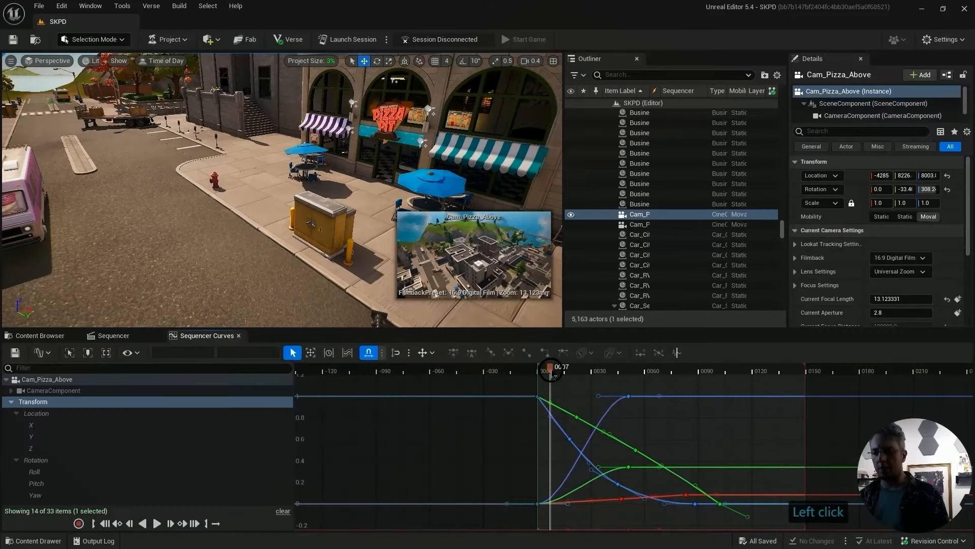
key("space")
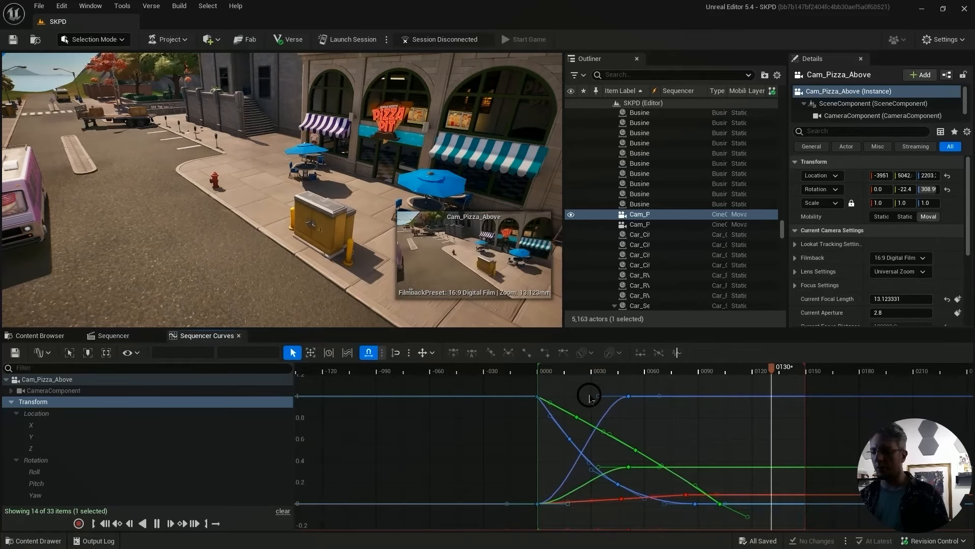
key("space")
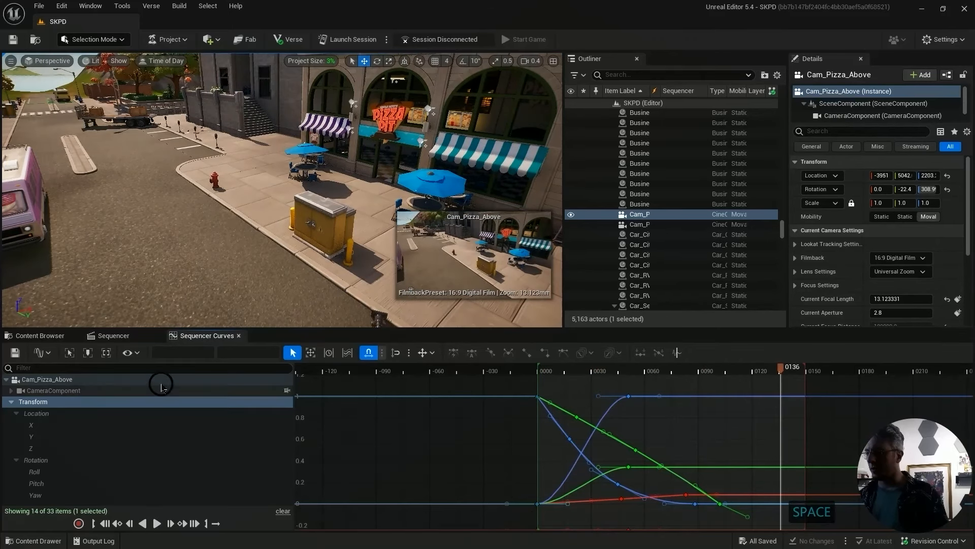
left_click(555, 367)
key("space")
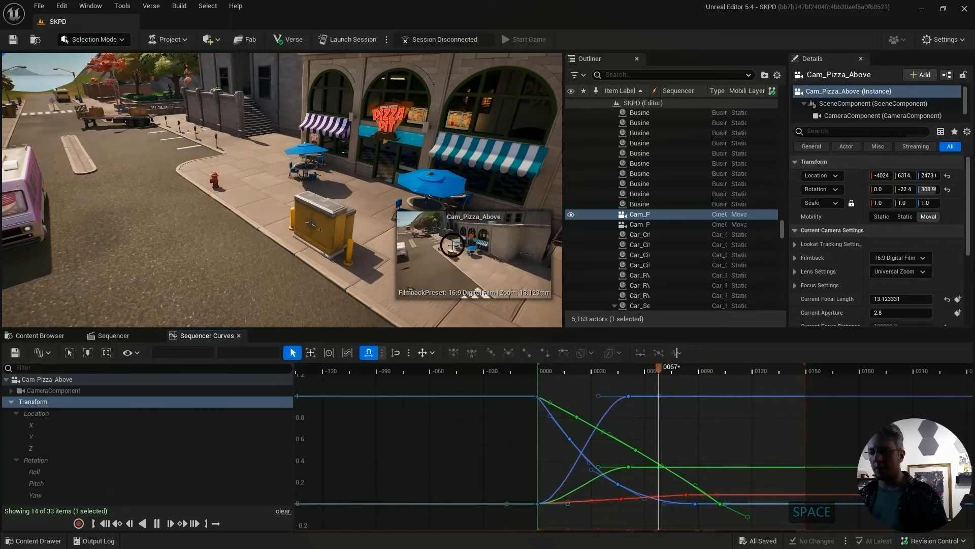
Return to the Sequencer timeline and lock the viewport to the Camera Cuts track
left_click(112, 337)
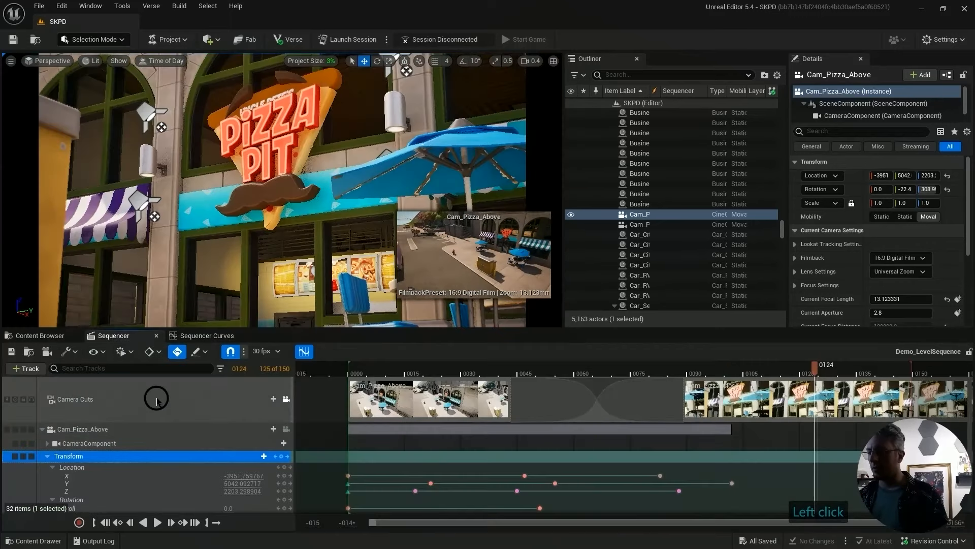
left_click(211, 401)
left_click(282, 410)
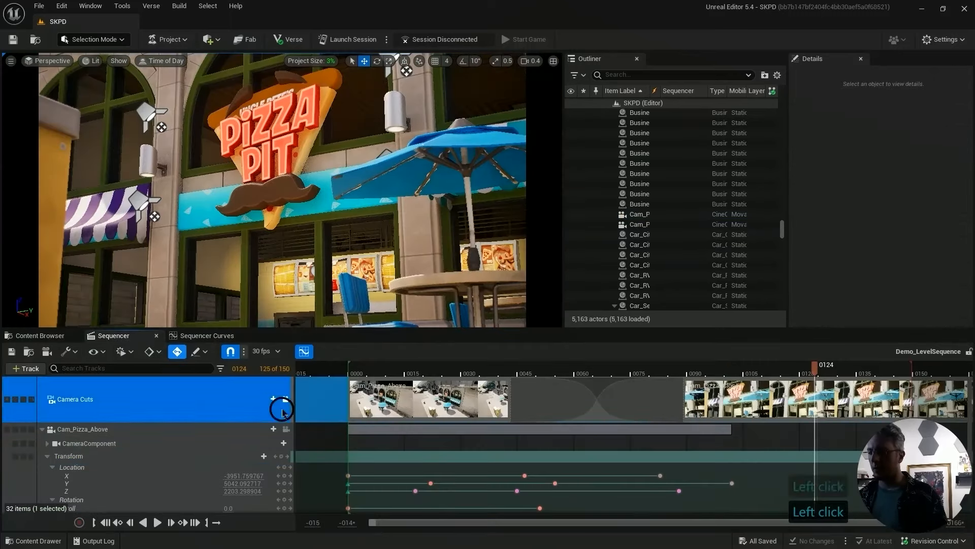
Show Cam_Pizza_Above's Transform curves again and play the sequence from near its start through the camera cuts
left_click(94, 456)
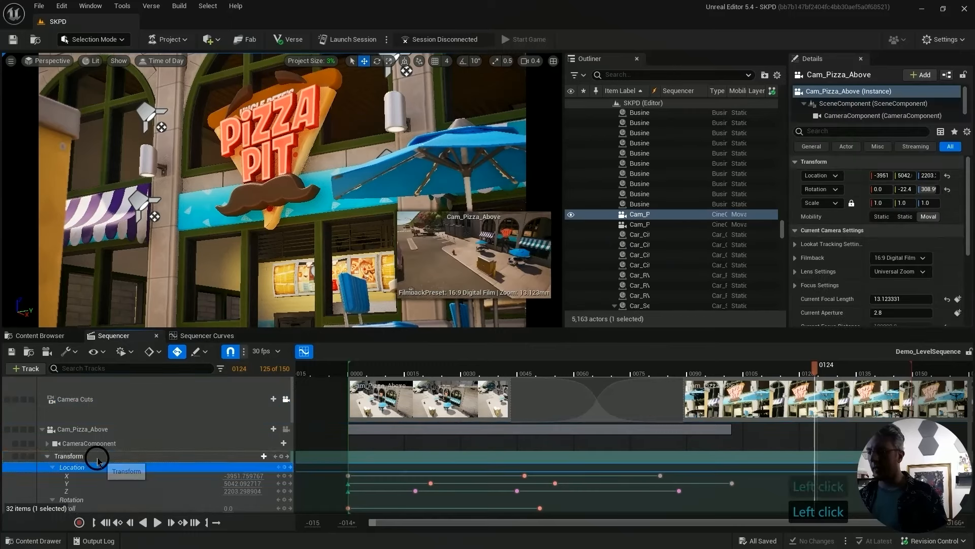
left_click(203, 335)
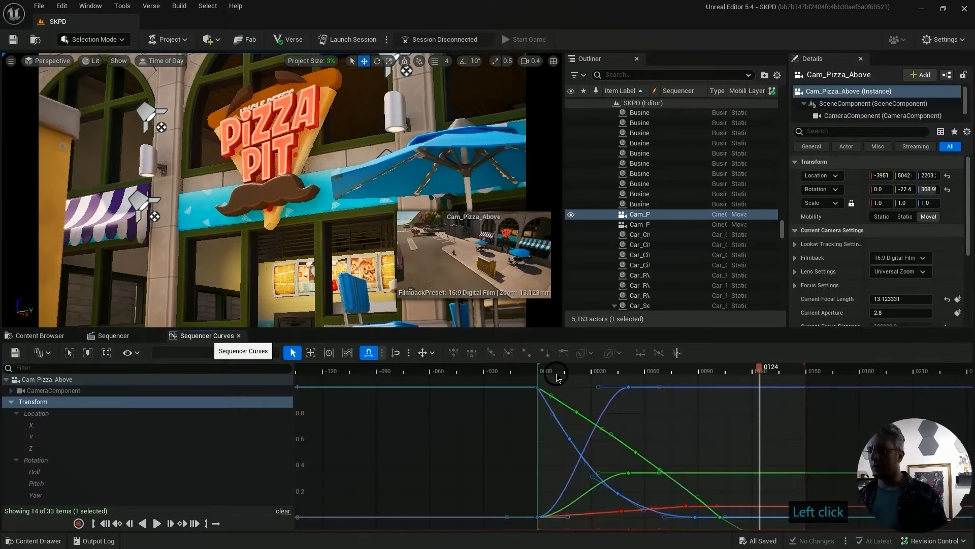
left_click(562, 368)
key("space")
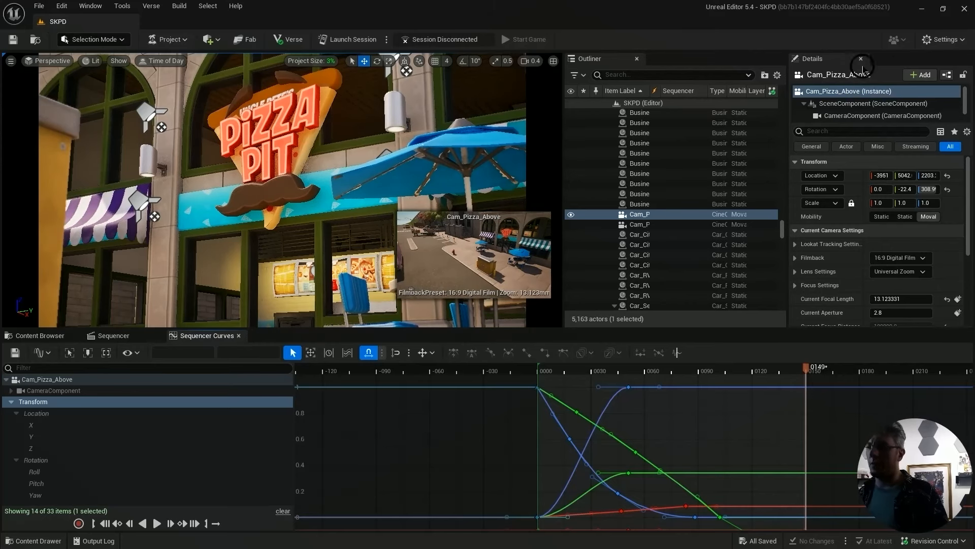
Search the Editor Preferences for camera settings and turn off Preview Selected Cameras, closing the preferences when done
left_click(943, 40)
left_click(62, 6)
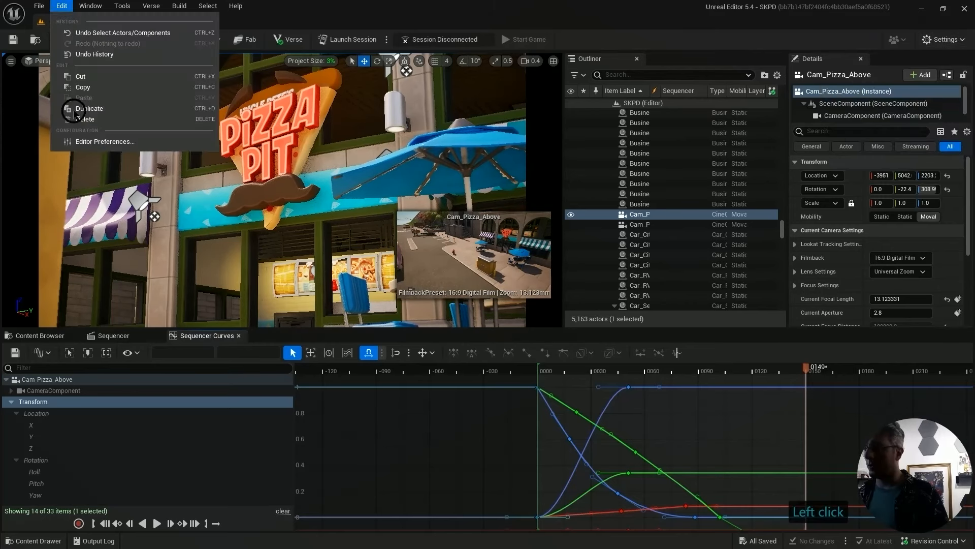
left_click(102, 141)
key("BackSpace")
key("BackSpace")
key("BackSpace")
key("BackSpace")
type("camer")
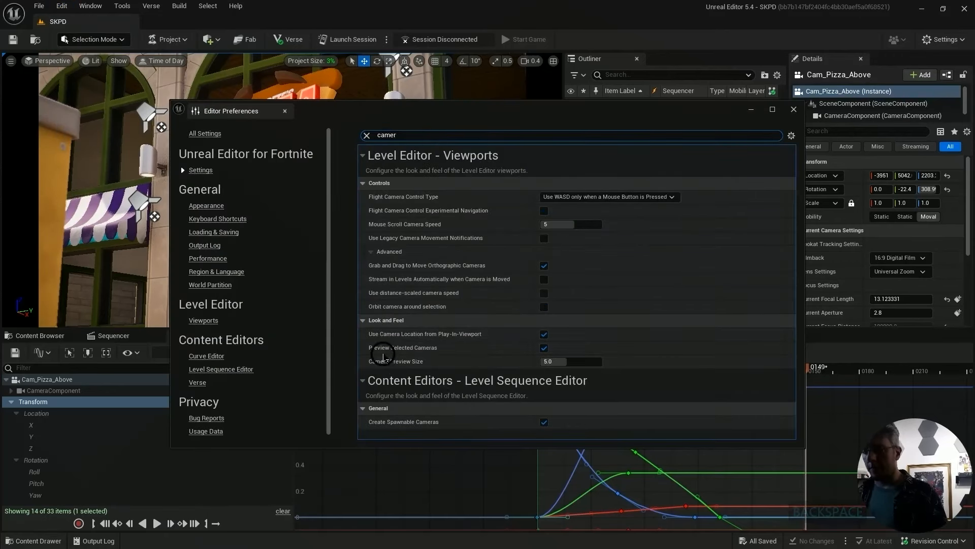
left_click(543, 348)
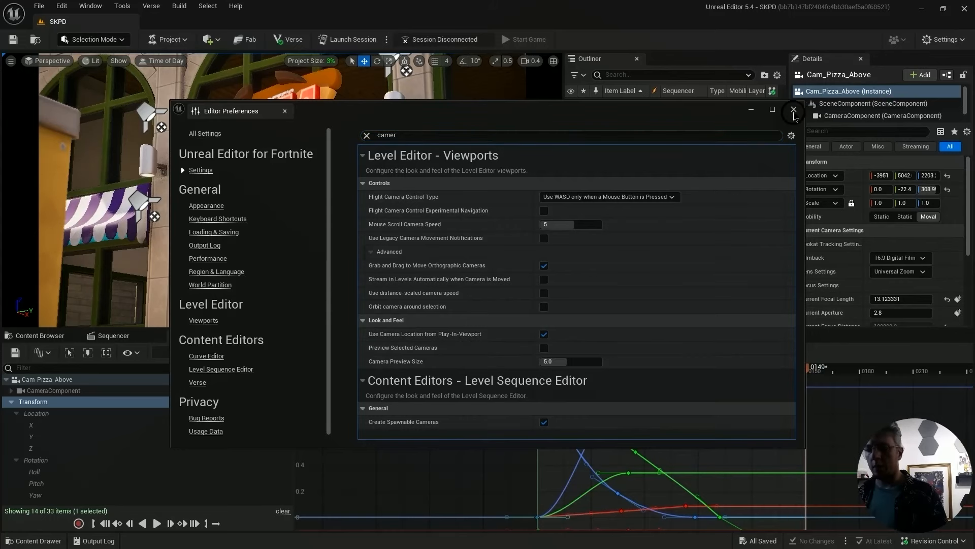
left_click(793, 109)
Turn on looping playback for Demo_LevelSequence and play it with the viewport in fullscreen
left_click_drag(633, 369, 551, 367)
key("space")
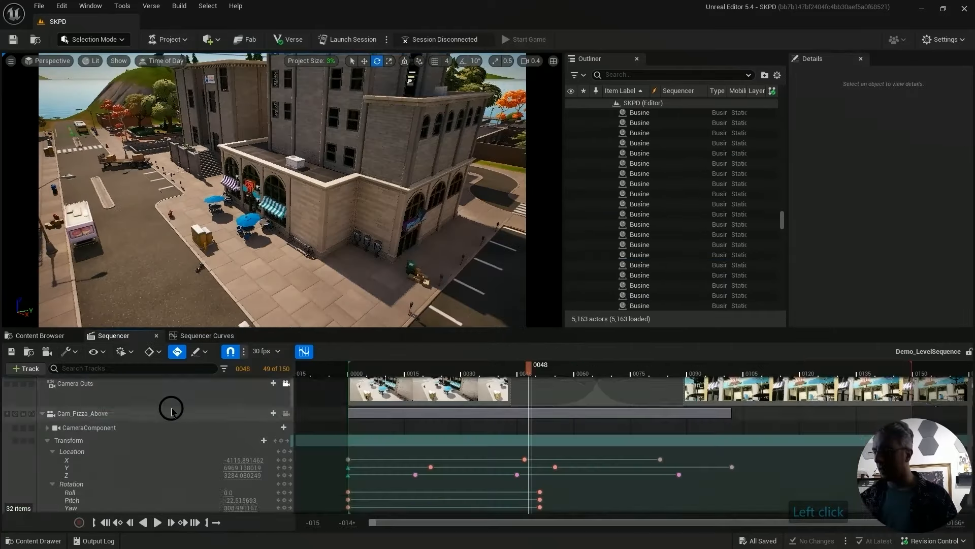
scroll(170, 408, "up", 1)
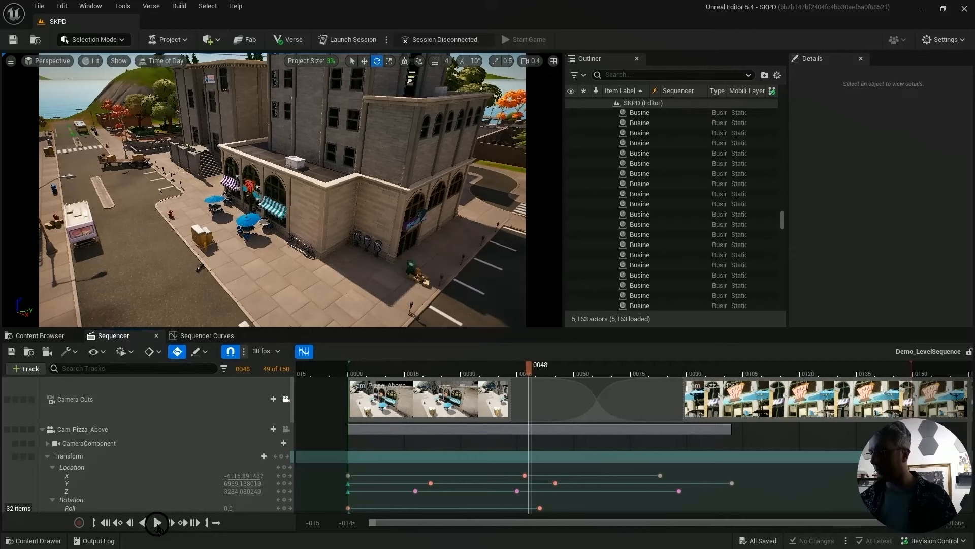
left_click(217, 523)
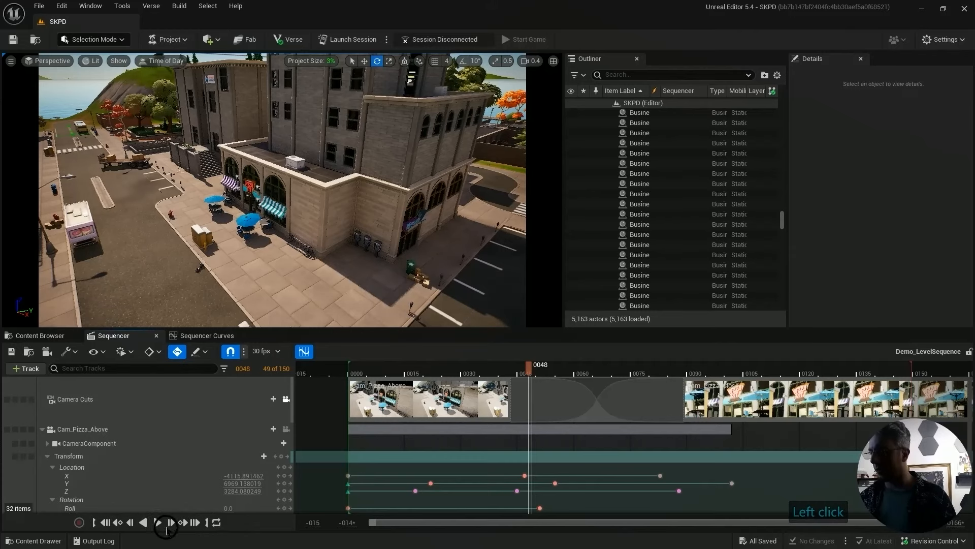
left_click(158, 522)
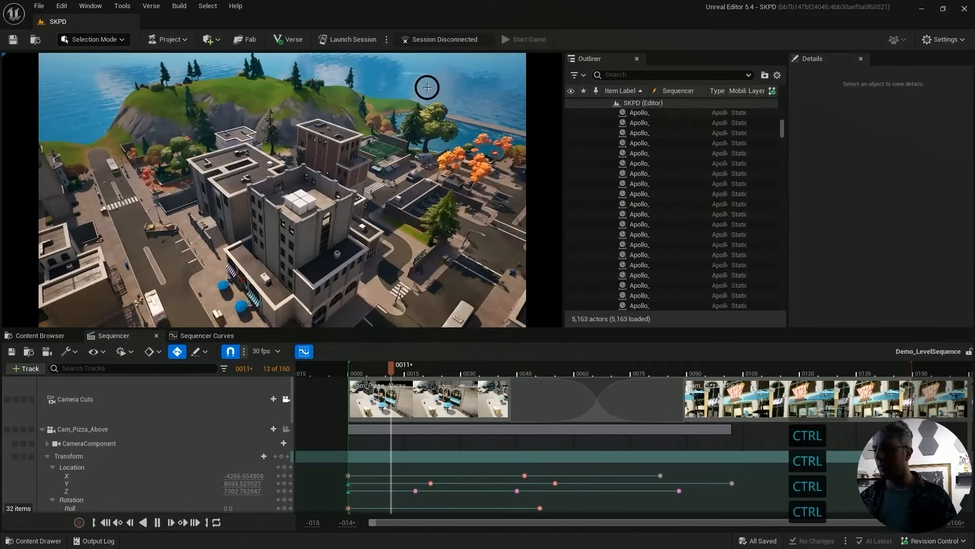
key("F11")
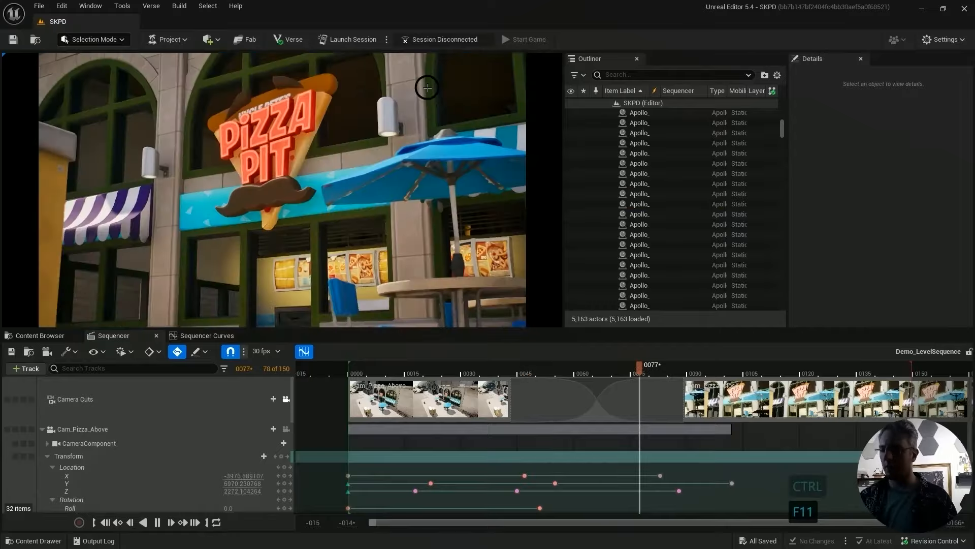